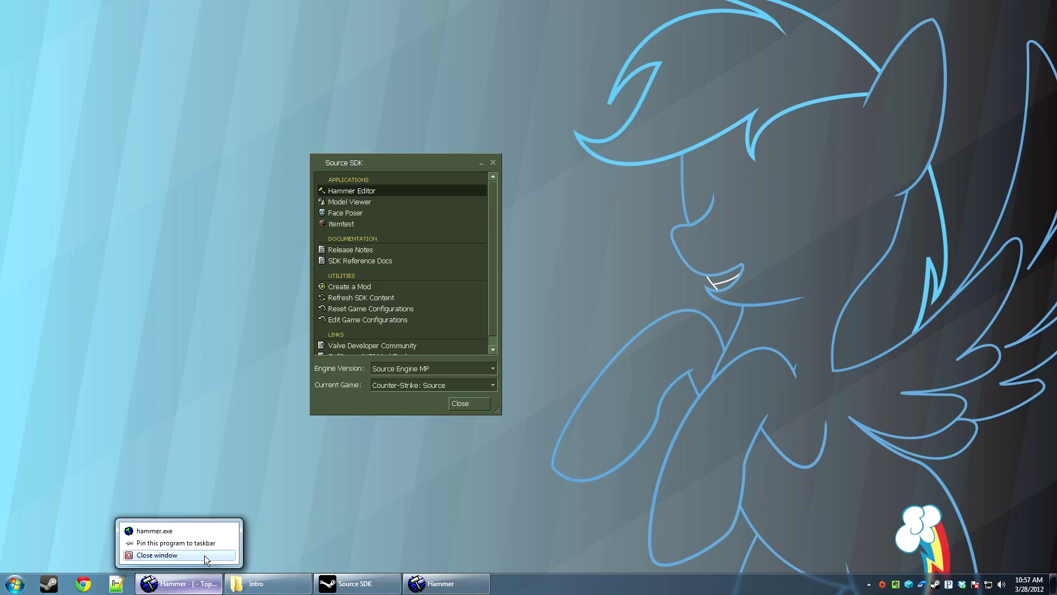
Close the old Hammer window, switch to the remaining Hammer window and create a new map
{"action": "left_click", "coordinate": [204, 555]}
{"action": "left_click", "coordinate": [536, 327]}
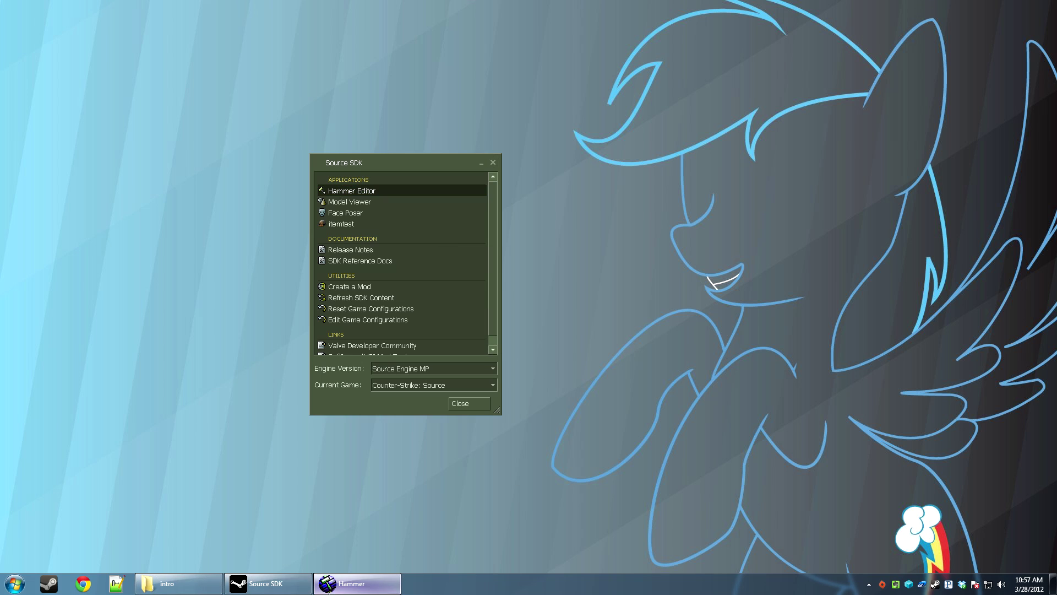
{"action": "left_click", "coordinate": [329, 583]}
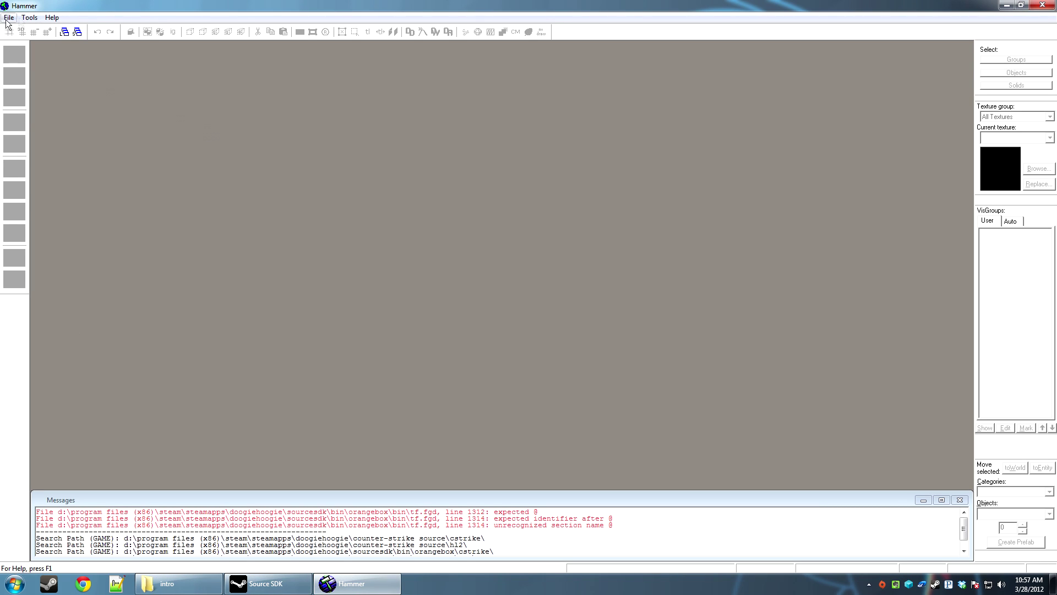
{"action": "left_click", "coordinate": [9, 17]}
{"action": "left_click", "coordinate": [25, 31]}
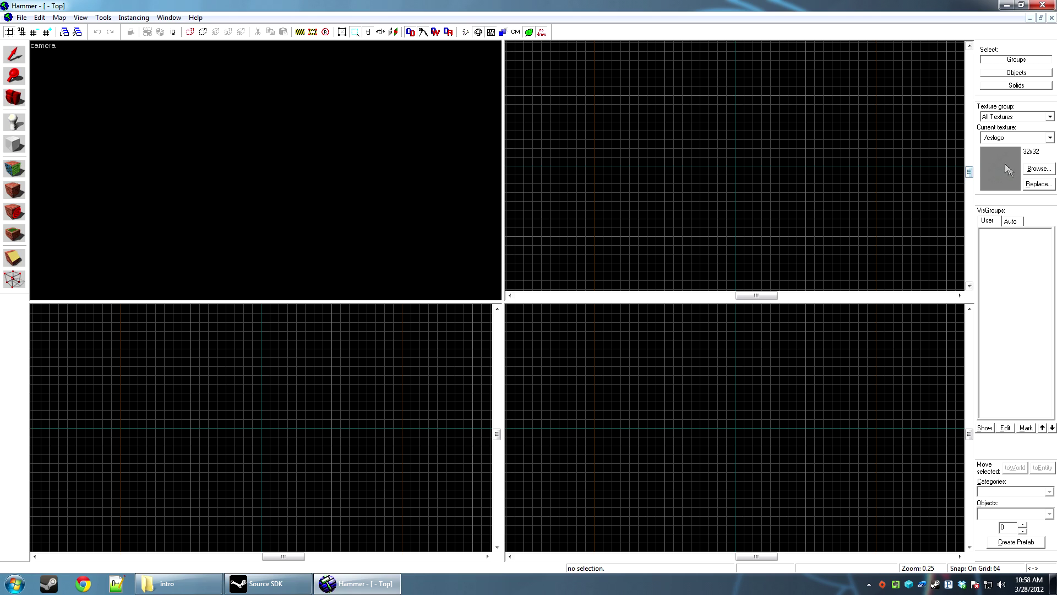
Choose the tools/toolsnodraw texture, set the grid to 16 and create a block 256 by 16 units in the top view
{"action": "left_click", "coordinate": [1037, 169]}
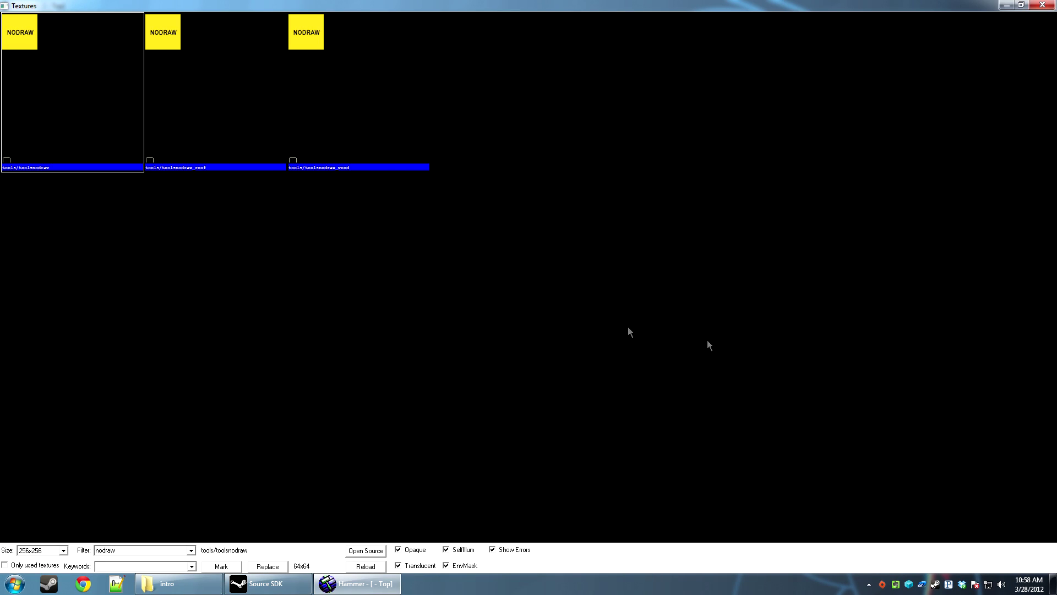
{"action": "double_click", "coordinate": [94, 120]}
{"action": "scroll", "coordinate": [688, 170], "scroll_direction": "up", "scroll_amount": 5}
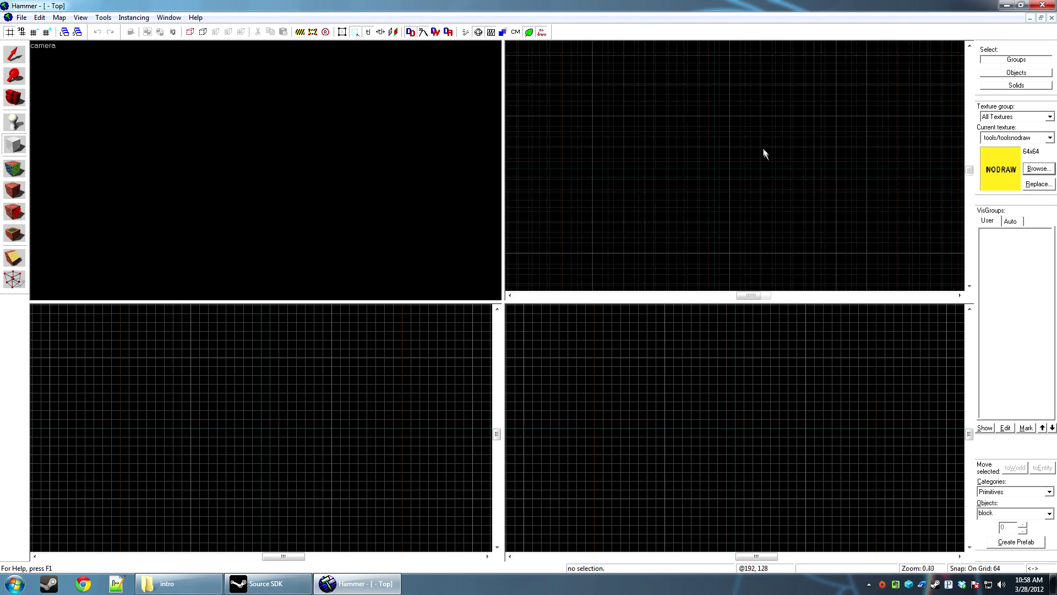
{"action": "key", "text": "bracketleft"}
{"action": "key", "text": "bracketleft"}
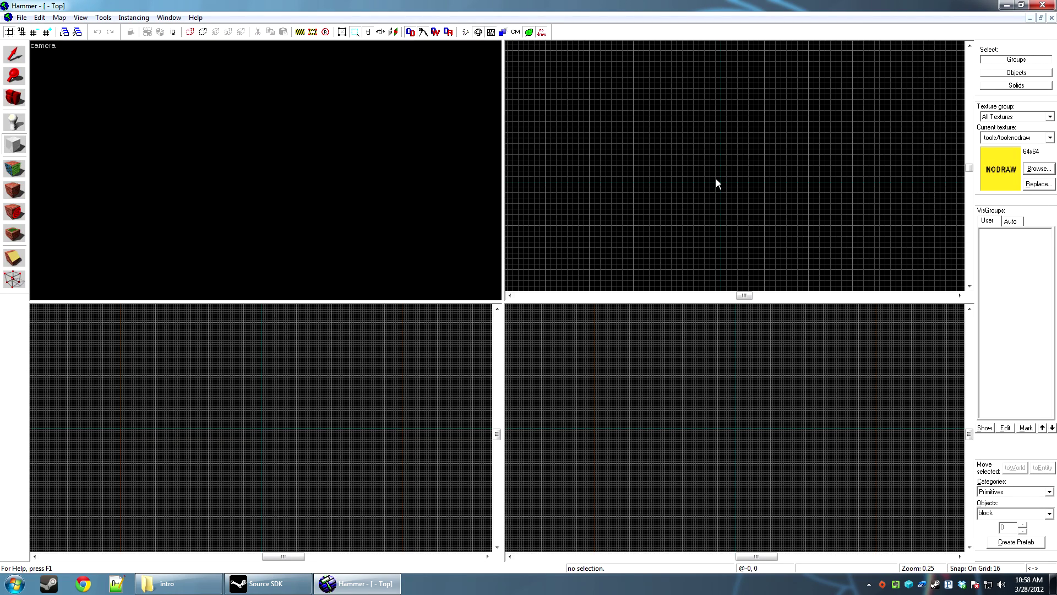
{"action": "scroll", "coordinate": [732, 178], "scroll_direction": "up", "scroll_amount": 6}
{"action": "middle_click_drag", "start_coordinate": [713, 177], "coordinate": [686, 231]}
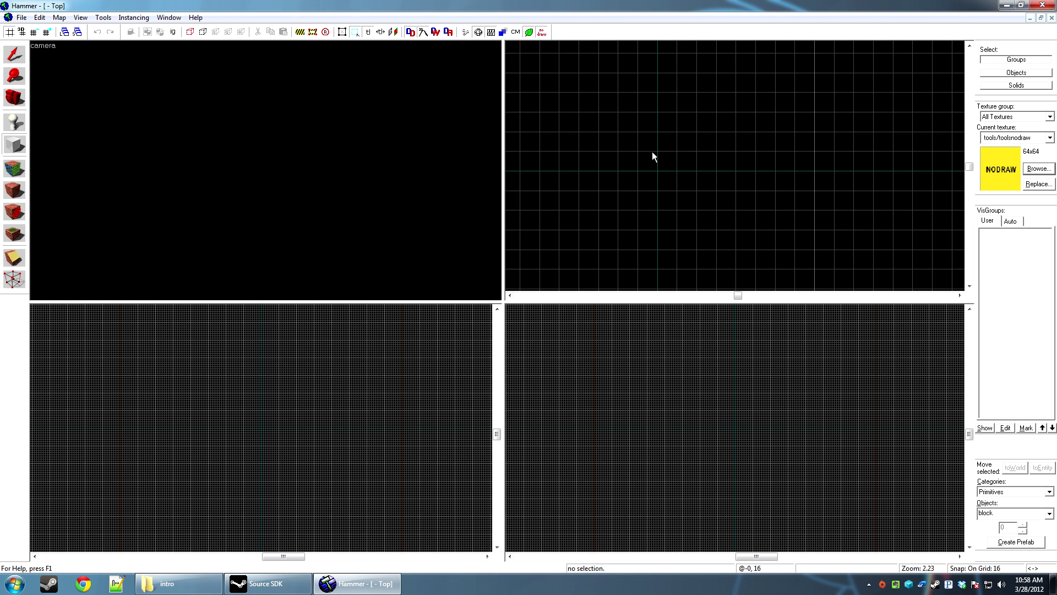
{"action": "left_click_drag", "start_coordinate": [652, 154], "coordinate": [825, 180]}
{"action": "scroll", "coordinate": [752, 179], "scroll_direction": "down", "scroll_amount": 6}
{"action": "scroll", "coordinate": [811, 182], "scroll_direction": "up", "scroll_amount": 6}
{"action": "key", "text": "Return"}
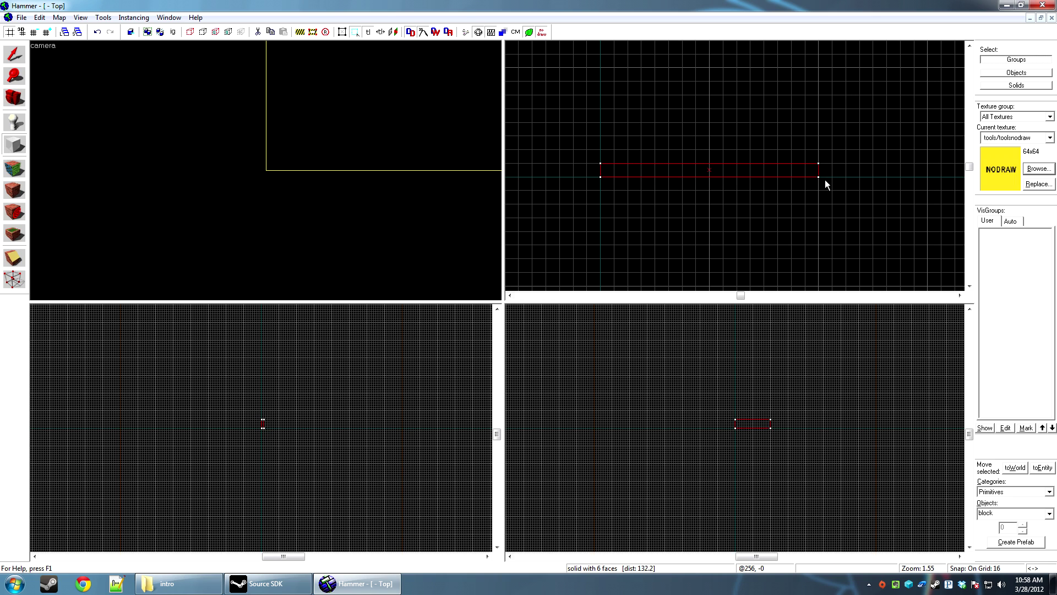
Raise the block's height to 128 units in the side view to form a wall section
{"action": "scroll", "coordinate": [787, 421], "scroll_direction": "up", "scroll_amount": 8}
{"action": "key", "text": "shift+s"}
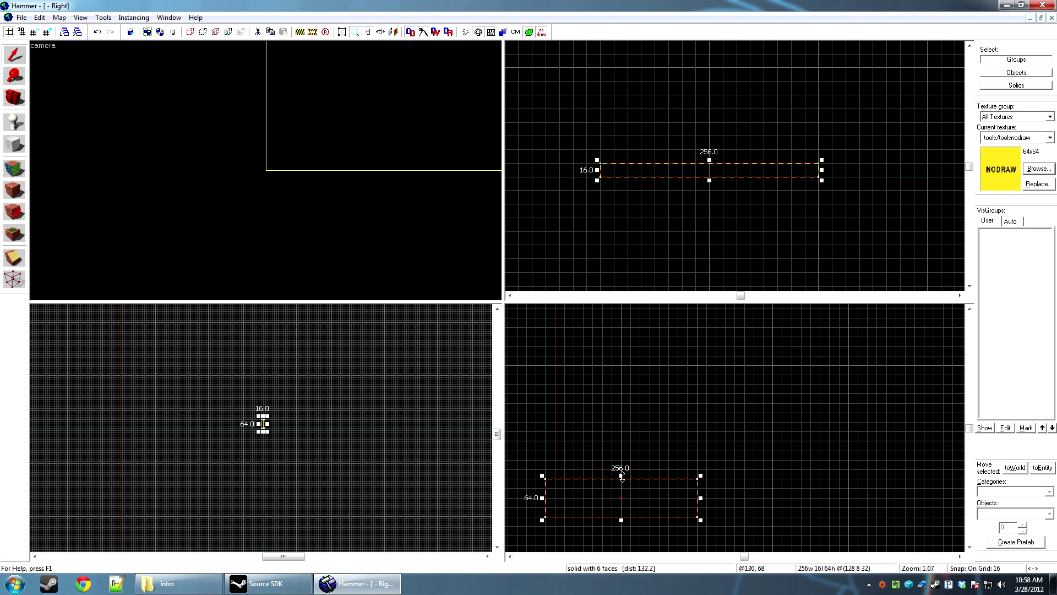
{"action": "left_click_drag", "start_coordinate": [623, 476], "coordinate": [623, 439]}
{"action": "key", "text": "z"}
{"action": "key", "text": "s"}
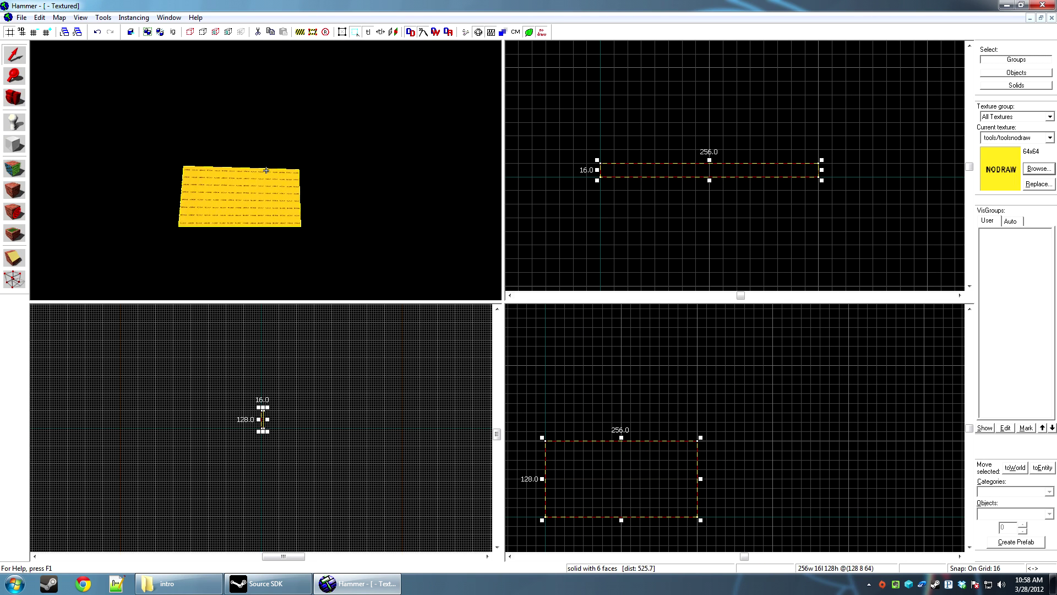
{"action": "key", "text": "w"}
{"action": "key", "text": "s"}
{"action": "key", "text": "z"}
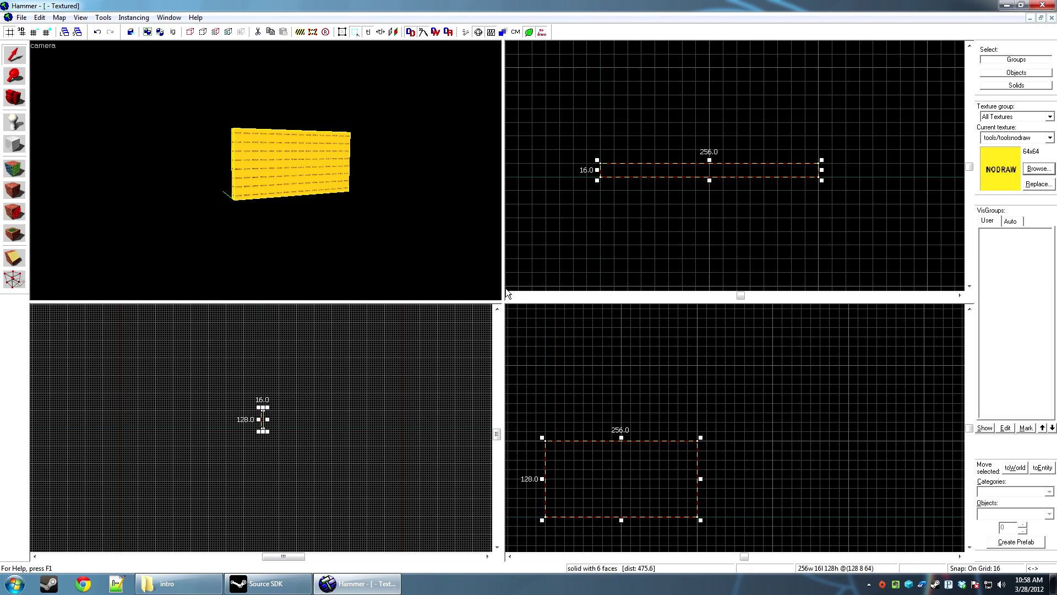
Widen the wall block to 384 units and stack two copies of it directly above
{"action": "scroll", "coordinate": [809, 188], "scroll_direction": "down", "scroll_amount": 1}
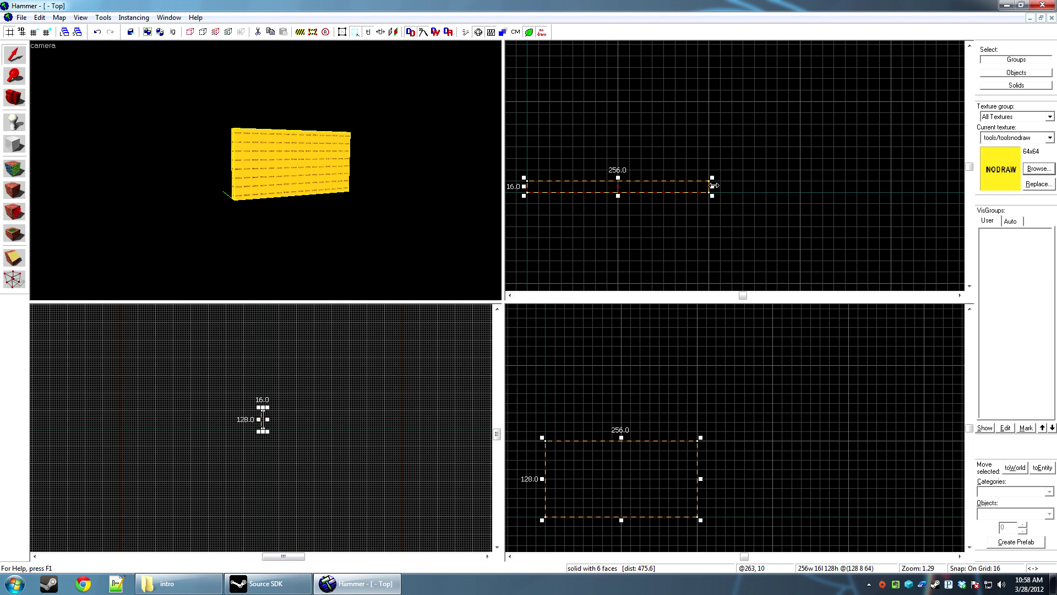
{"action": "left_click_drag", "start_coordinate": [712, 186], "coordinate": [804, 186]}
{"action": "left_click_drag", "start_coordinate": [654, 501], "coordinate": [656, 424]}
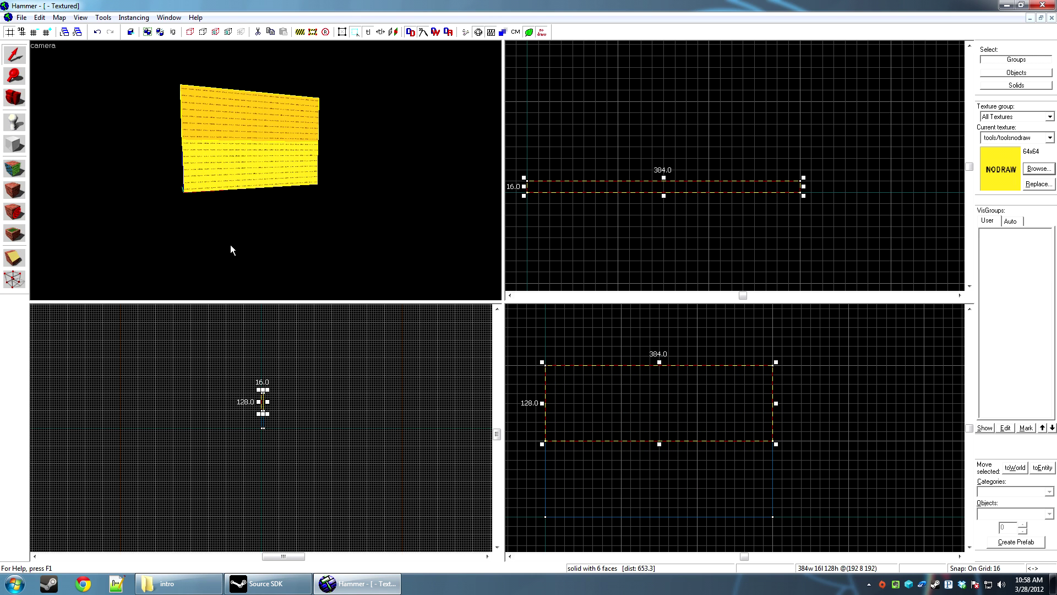
{"action": "key", "text": "a"}
{"action": "key", "text": "s"}
{"action": "scroll", "coordinate": [699, 368], "scroll_direction": "down", "scroll_amount": 4}
{"action": "left_click_drag", "start_coordinate": [696, 392], "coordinate": [692, 360], "text": "shift"}
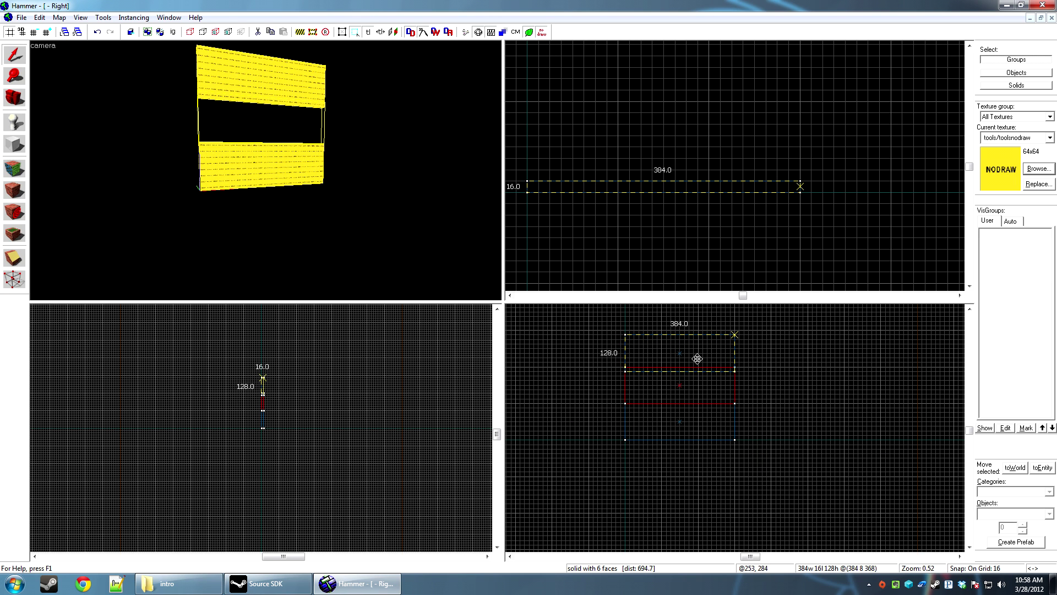
Select all three stacked wall blocks and place a rotated copy at their end as a perpendicular wall forming a corner
{"action": "left_click", "coordinate": [289, 173]}
{"action": "left_click", "coordinate": [275, 104], "text": "ctrl"}
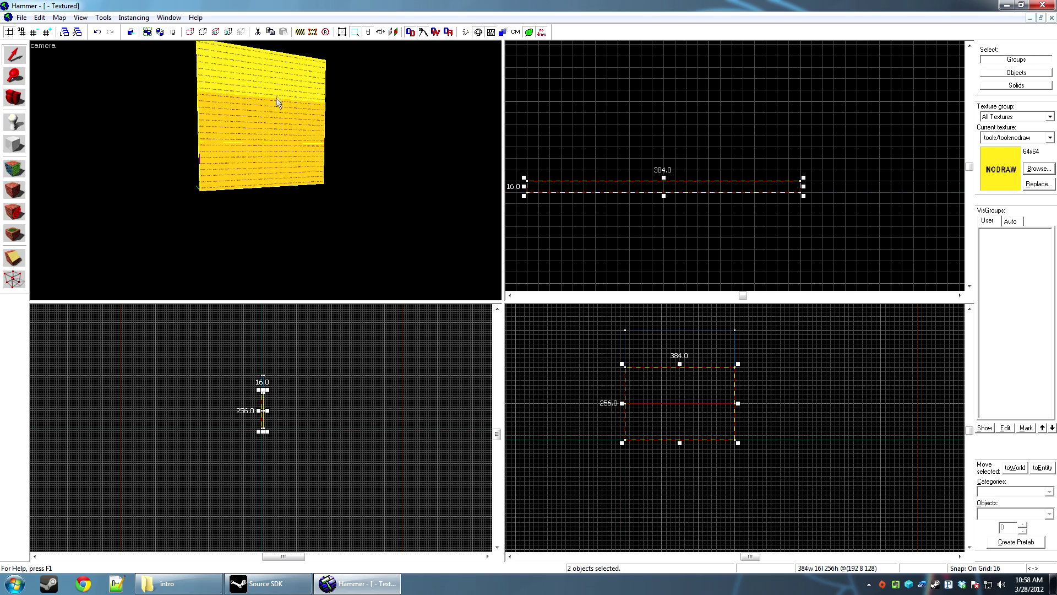
{"action": "left_click", "coordinate": [277, 82], "text": "ctrl"}
{"action": "mouse_move", "coordinate": [729, 186]}
{"action": "left_mouse_down"}
{"action": "mouse_move", "coordinate": [619, 190]}
{"action": "mouse_move", "coordinate": [673, 190]}
{"action": "mouse_move", "coordinate": [664, 192]}
{"action": "mouse_move", "coordinate": [701, 269]}
{"action": "mouse_move", "coordinate": [717, 247]}
{"action": "mouse_move", "coordinate": [737, 276]}
{"action": "mouse_move", "coordinate": [727, 293]}
{"action": "mouse_move", "coordinate": [734, 205]}
{"action": "left_mouse_up"}
{"action": "scroll", "coordinate": [661, 188], "scroll_direction": "down", "scroll_amount": 5}
{"action": "scroll", "coordinate": [716, 247], "scroll_direction": "up", "scroll_amount": 2}
{"action": "left_click", "coordinate": [806, 167]}
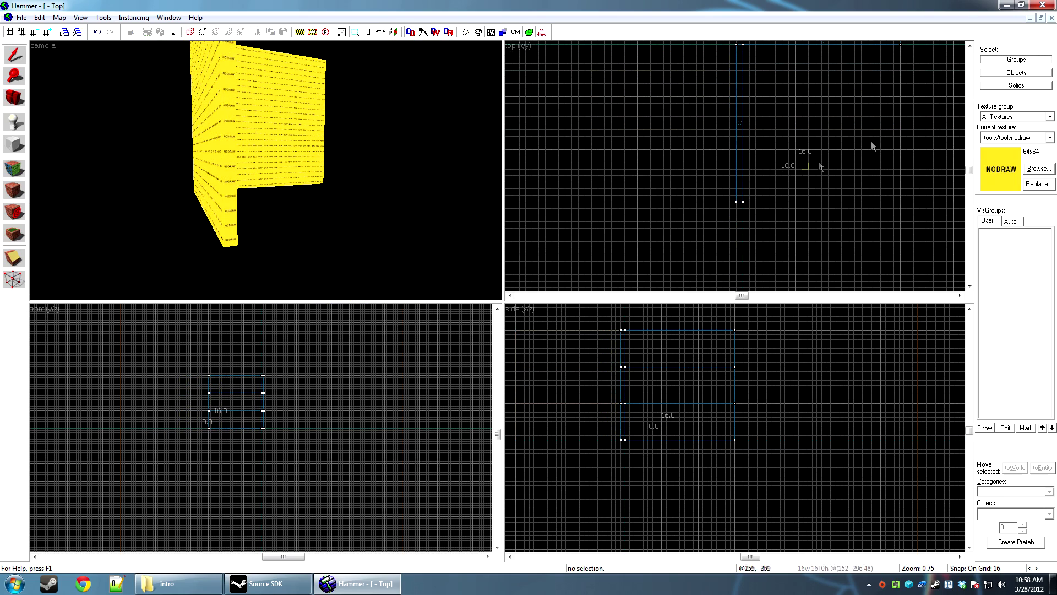
Make a 16-unit-high copy of the first wall's lowest block directly beneath that wall
{"action": "key", "text": "d"}
{"action": "key", "text": "z"}
{"action": "key", "text": "z"}
{"action": "left_click", "coordinate": [291, 180]}
{"action": "scroll", "coordinate": [658, 428], "scroll_direction": "up", "scroll_amount": 3}
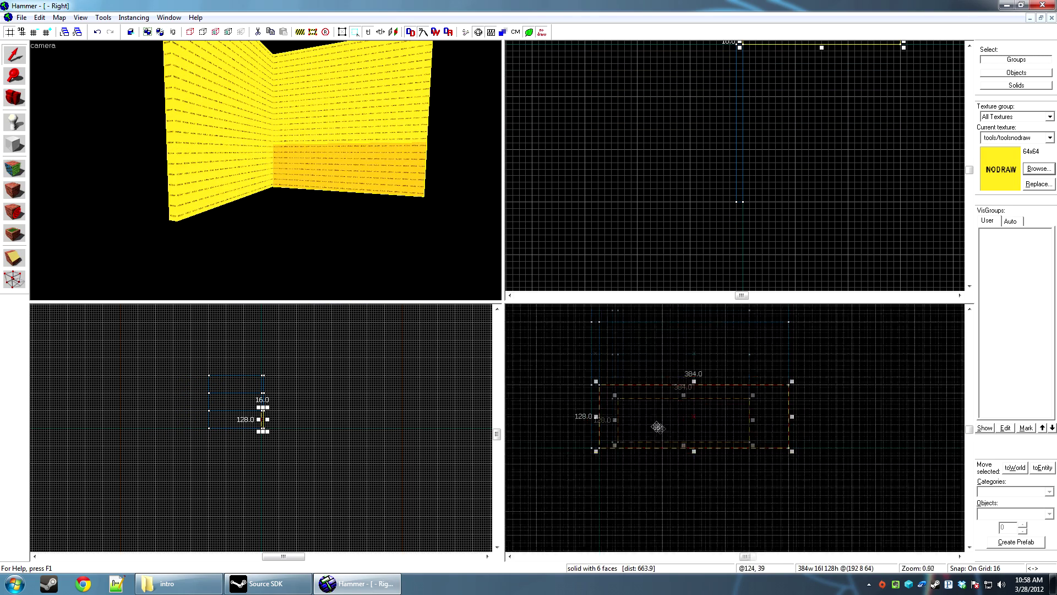
{"action": "scroll", "coordinate": [658, 427], "scroll_direction": "up", "scroll_amount": 1}
{"action": "left_click_drag", "start_coordinate": [701, 384], "coordinate": [701, 450]}
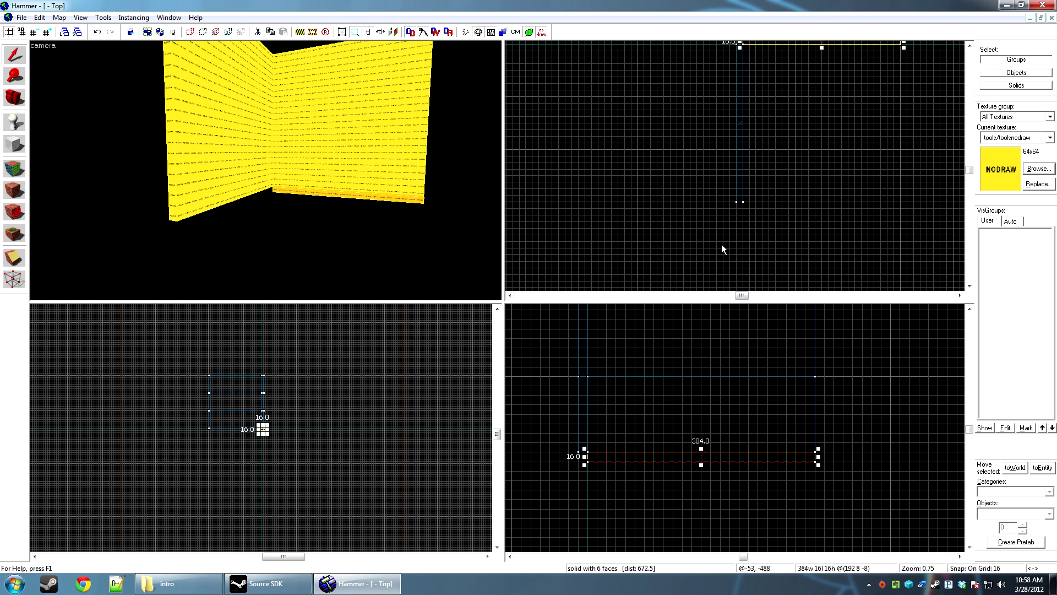
Stretch the thin block in the top view into a floor reaching the far end of the perpendicular wall, and deselect it
{"action": "scroll", "coordinate": [726, 242], "scroll_direction": "down", "scroll_amount": 3}
{"action": "scroll", "coordinate": [767, 164], "scroll_direction": "up", "scroll_amount": 3}
{"action": "left_click_drag", "start_coordinate": [764, 151], "coordinate": [767, 237]}
{"action": "scroll", "coordinate": [767, 181], "scroll_direction": "down", "scroll_amount": 5}
{"action": "scroll", "coordinate": [768, 230], "scroll_direction": "up", "scroll_amount": 3}
{"action": "left_click", "coordinate": [586, 227]}
{"action": "key", "text": "z"}
{"action": "key", "text": "w"}
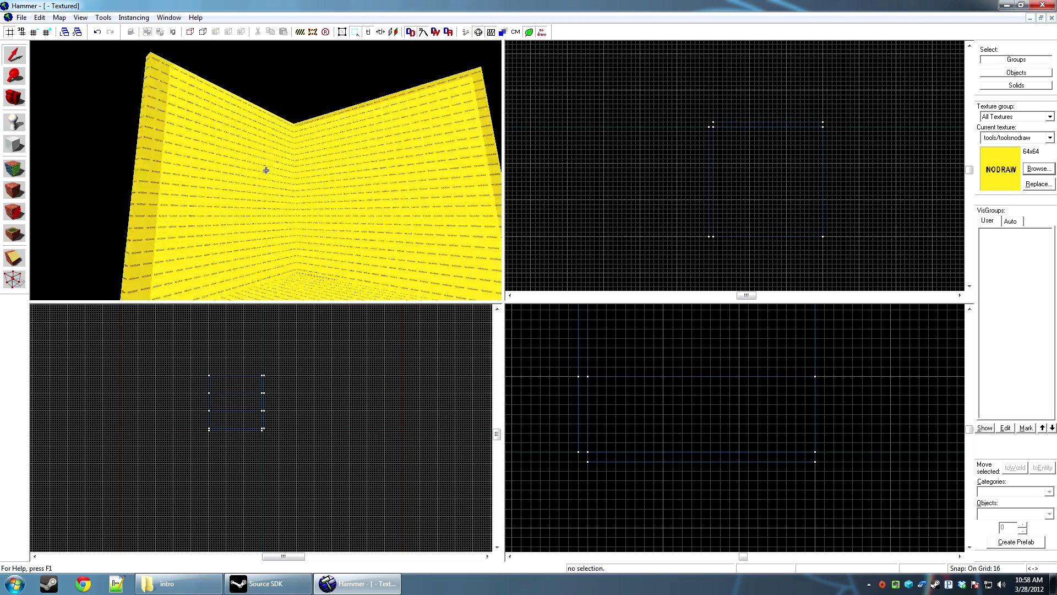
{"action": "key", "text": "s"}
{"action": "key", "text": "z"}
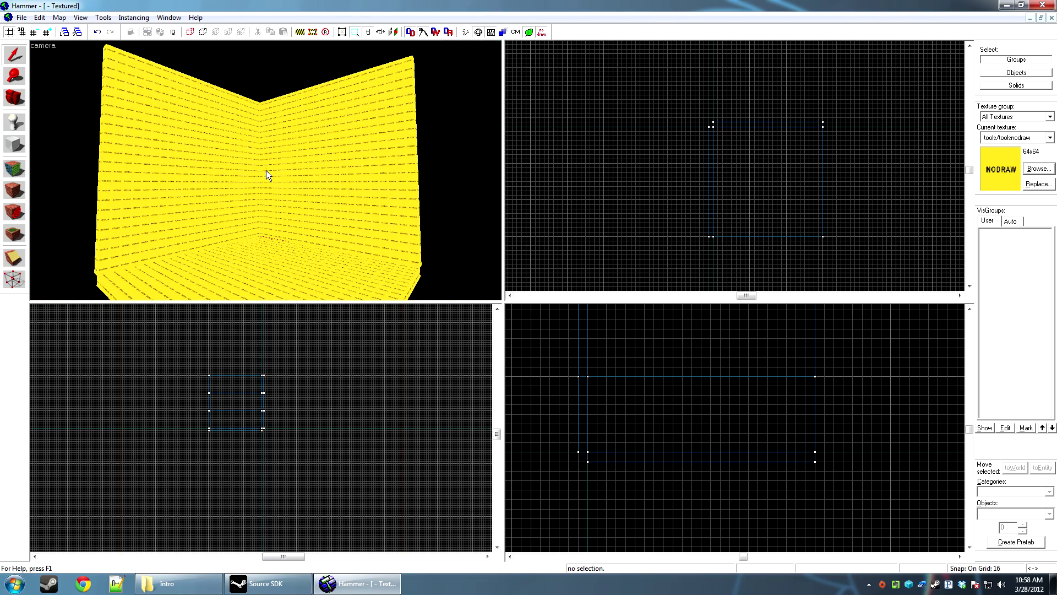
Filter the textures by "wall" and apply brick/brickwall045f to the inner faces of both bottom wall sections
{"action": "left_click", "coordinate": [15, 169]}
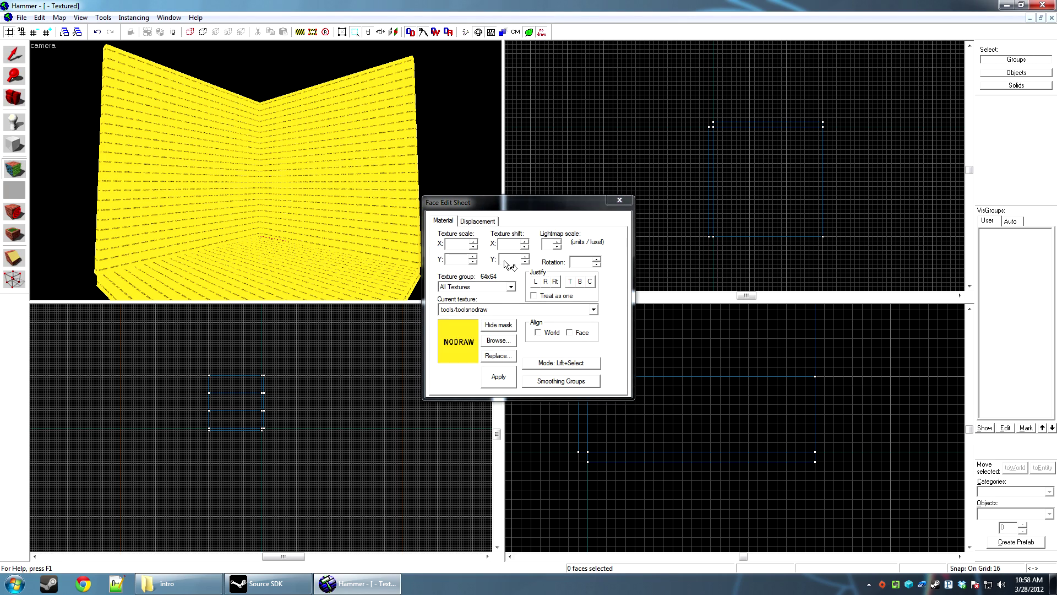
{"action": "left_click", "coordinate": [499, 340]}
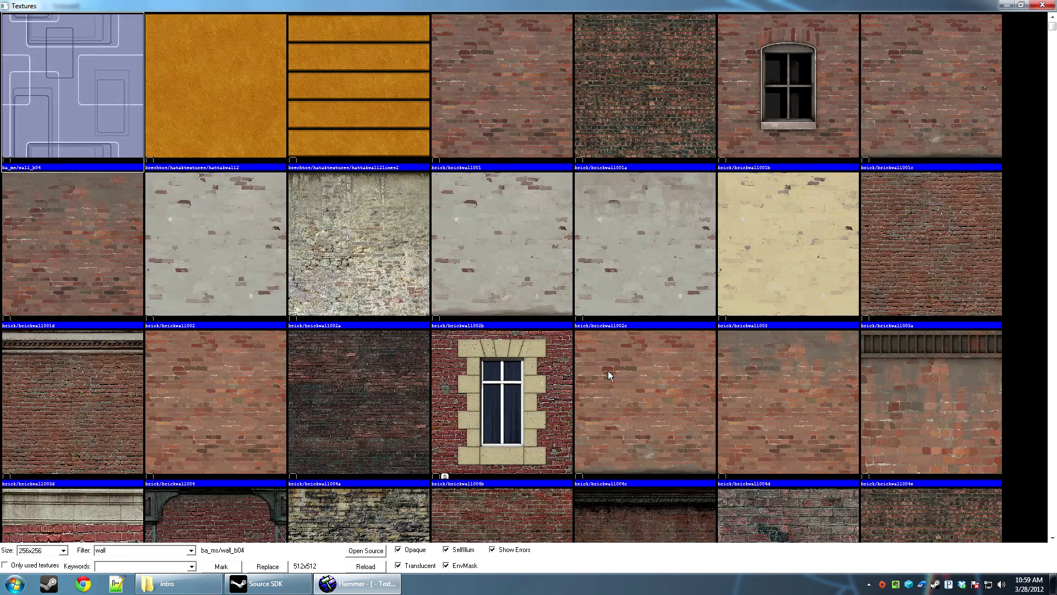
{"action": "left_click", "coordinate": [529, 356]}
{"action": "scroll", "coordinate": [529, 355], "scroll_direction": "down", "scroll_amount": 5}
{"action": "scroll", "coordinate": [529, 356], "scroll_direction": "down", "scroll_amount": 5}
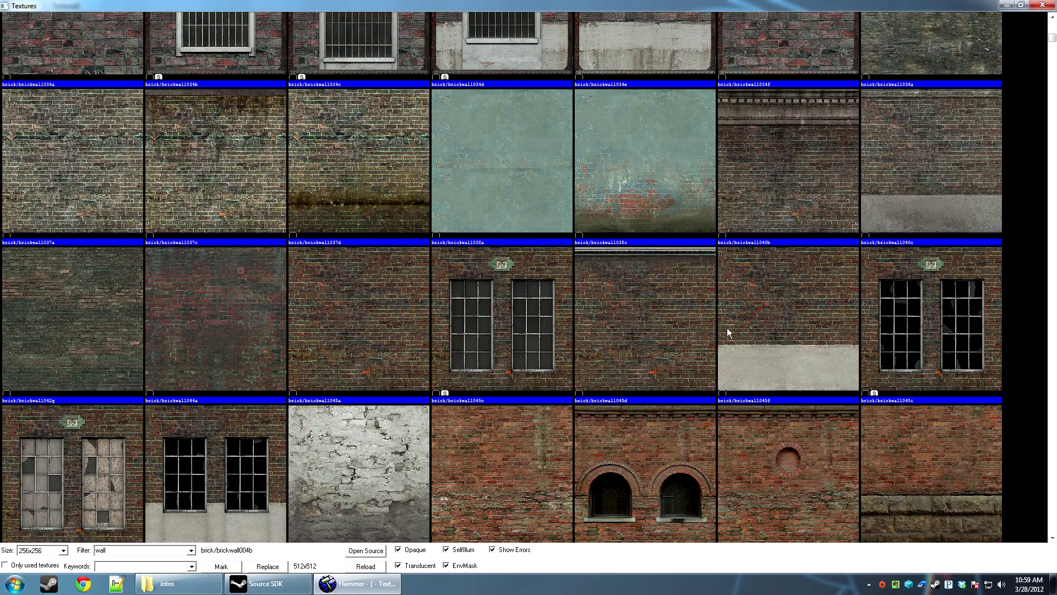
{"action": "scroll", "coordinate": [731, 334], "scroll_direction": "down", "scroll_amount": 2}
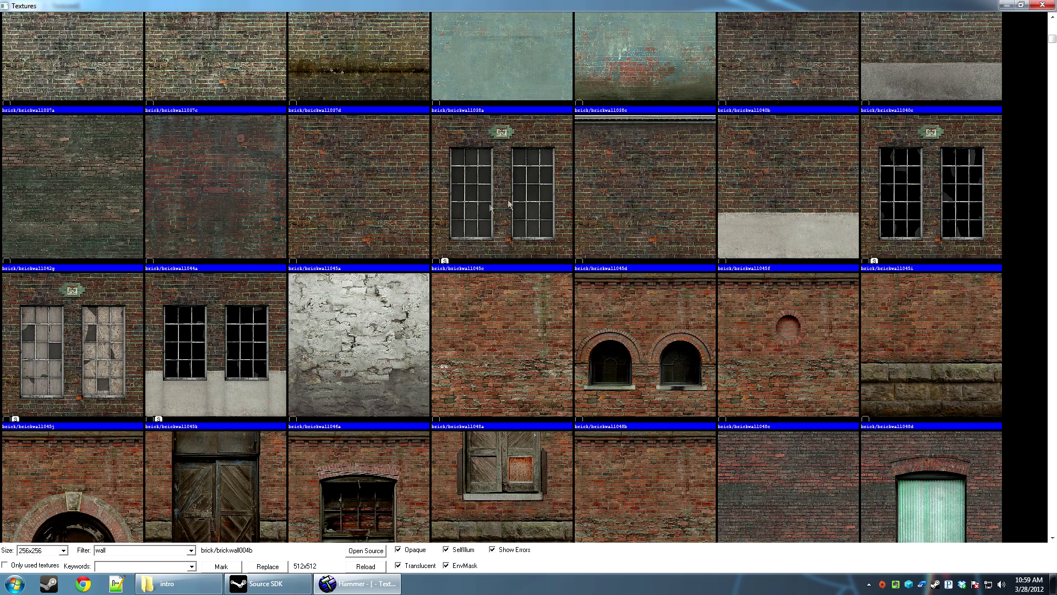
{"action": "double_click", "coordinate": [773, 190]}
{"action": "right_click", "coordinate": [248, 237]}
{"action": "right_click", "coordinate": [327, 241]}
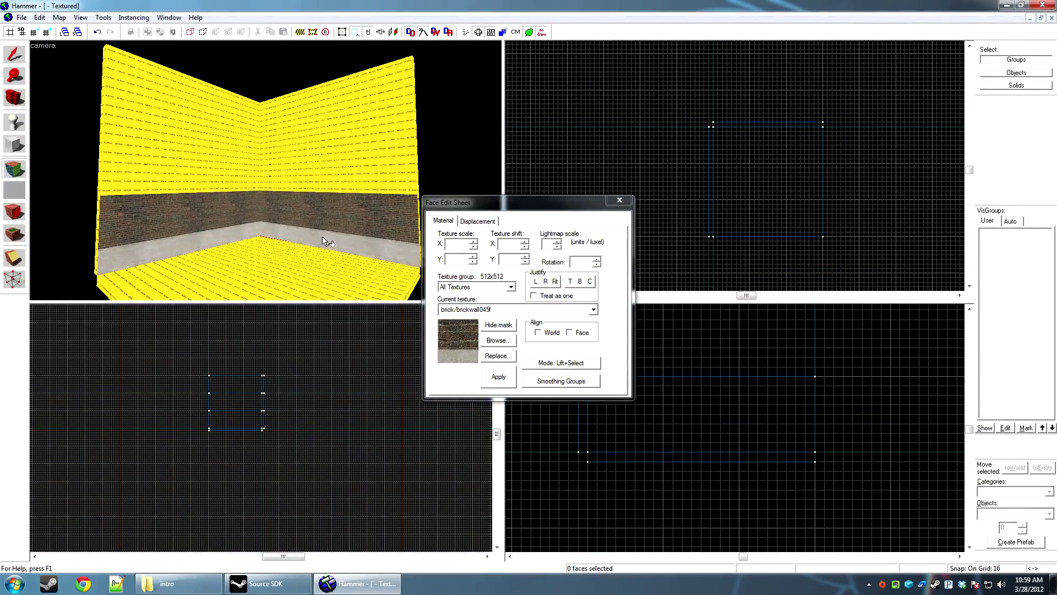
Apply the brick/brickwall045d texture to the inner faces of both top wall sections
{"action": "left_click", "coordinate": [503, 341]}
{"action": "double_click", "coordinate": [630, 107]}
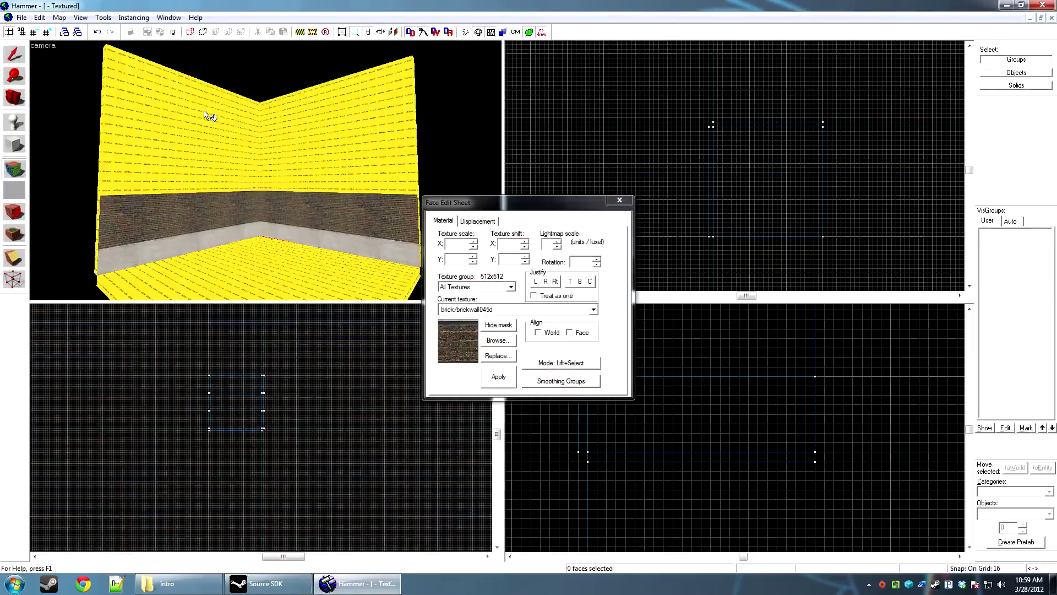
{"action": "right_click", "coordinate": [231, 104]}
{"action": "right_click", "coordinate": [313, 114]}
Apply the brick/brickwall045c window texture to the inner faces of both middle wall sections and close the face editor
{"action": "left_click", "coordinate": [502, 340]}
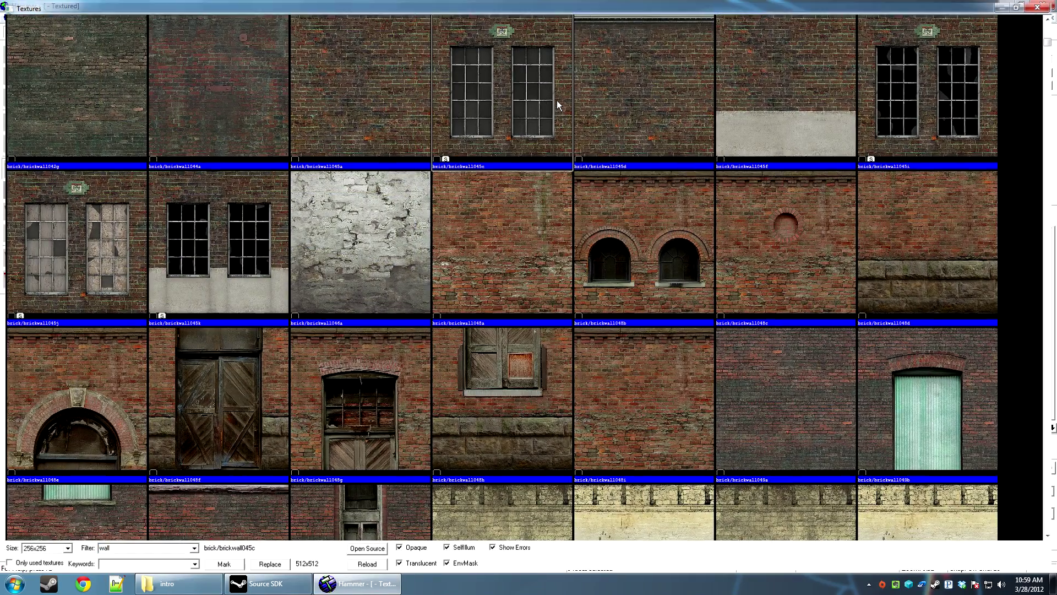
{"action": "double_click", "coordinate": [557, 100]}
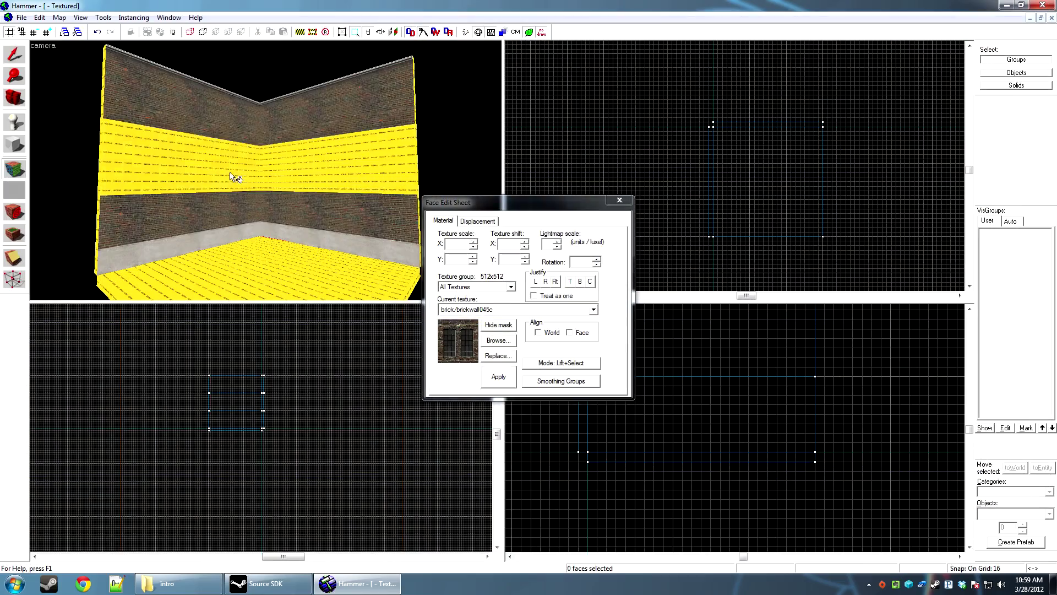
{"action": "left_click", "coordinate": [620, 201]}
Examine the textured walls and their corner from near and far in the 3D view
{"action": "key", "text": "z"}
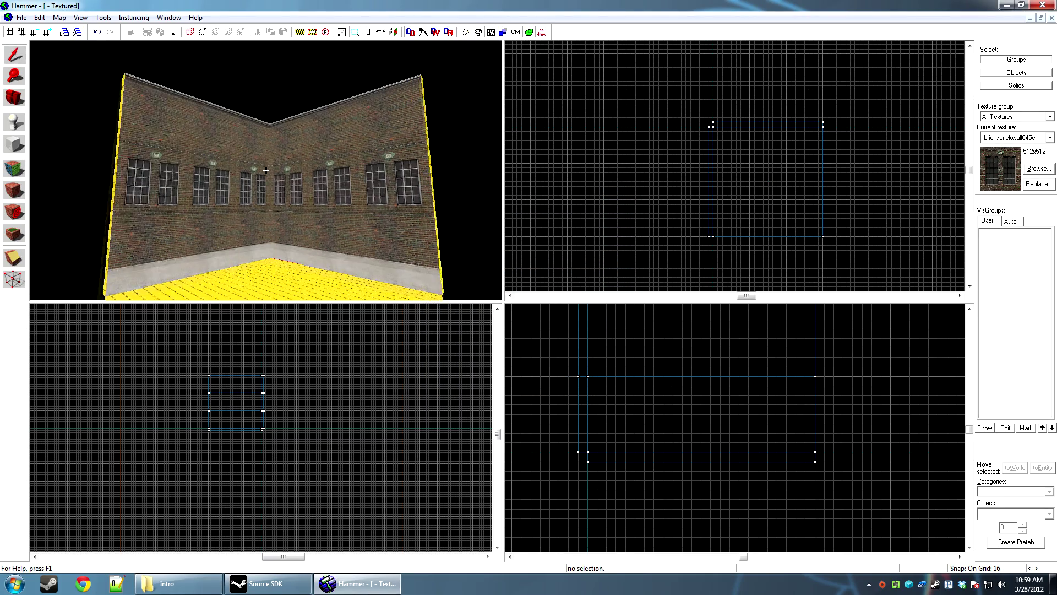
{"action": "key", "text": "w"}
{"action": "key", "text": "s"}
{"action": "key", "text": "z"}
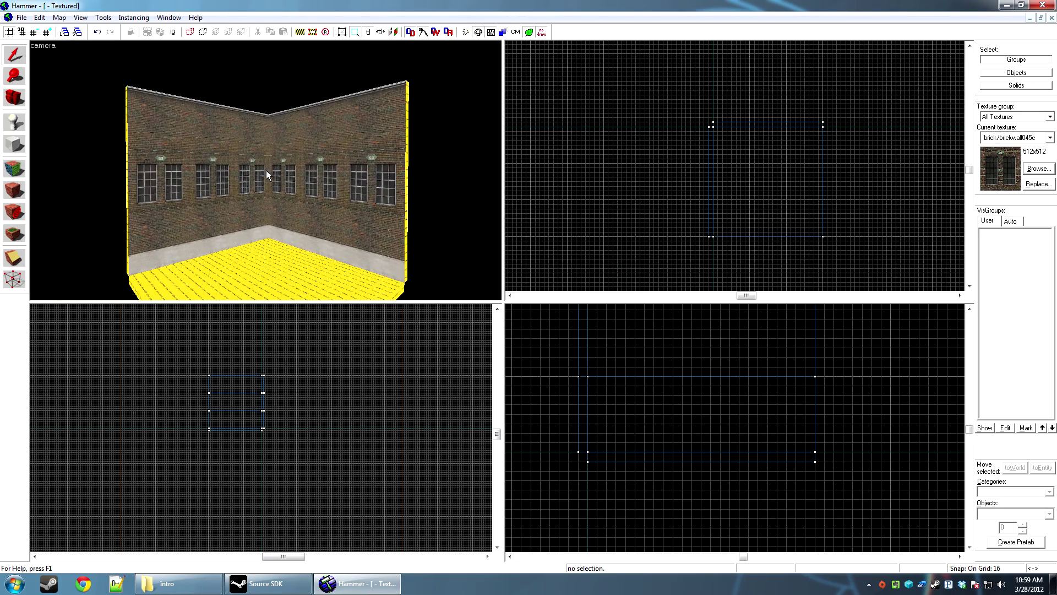
{"action": "key", "text": "w"}
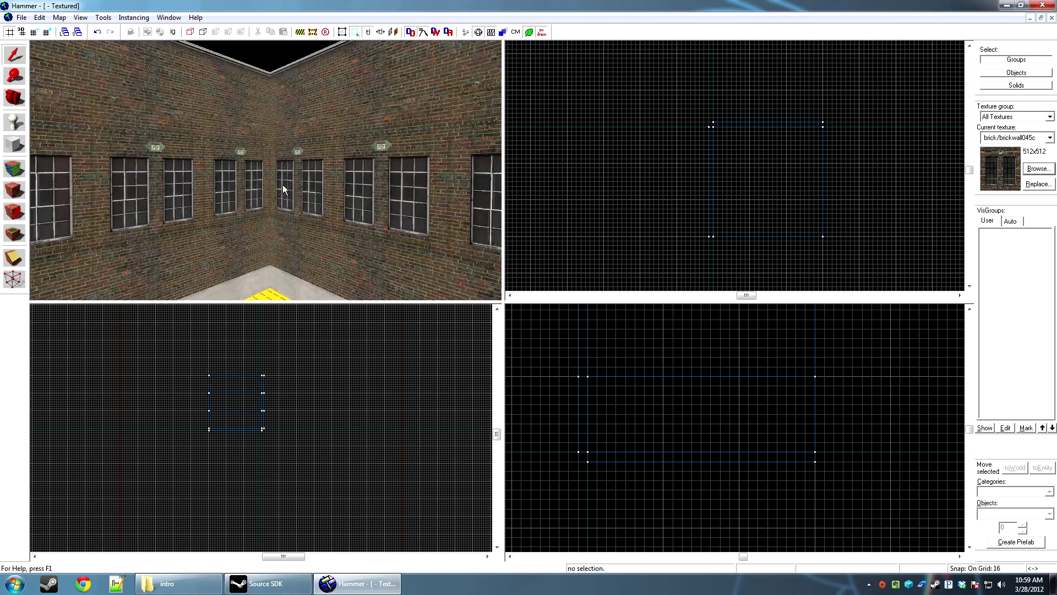
{"action": "key", "text": "z"}
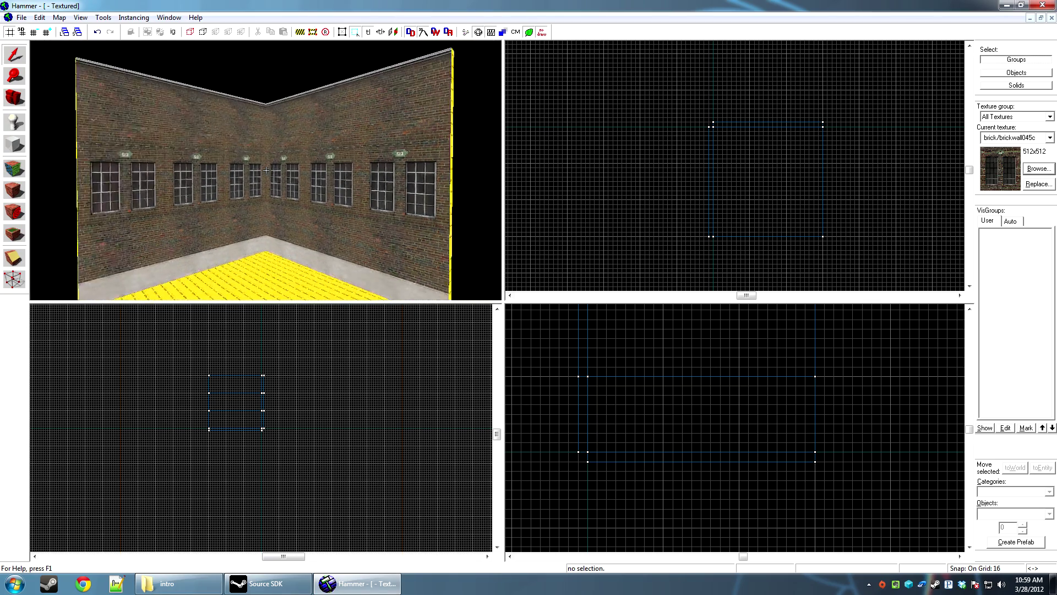
{"action": "key", "text": "w"}
{"action": "key", "text": "s"}
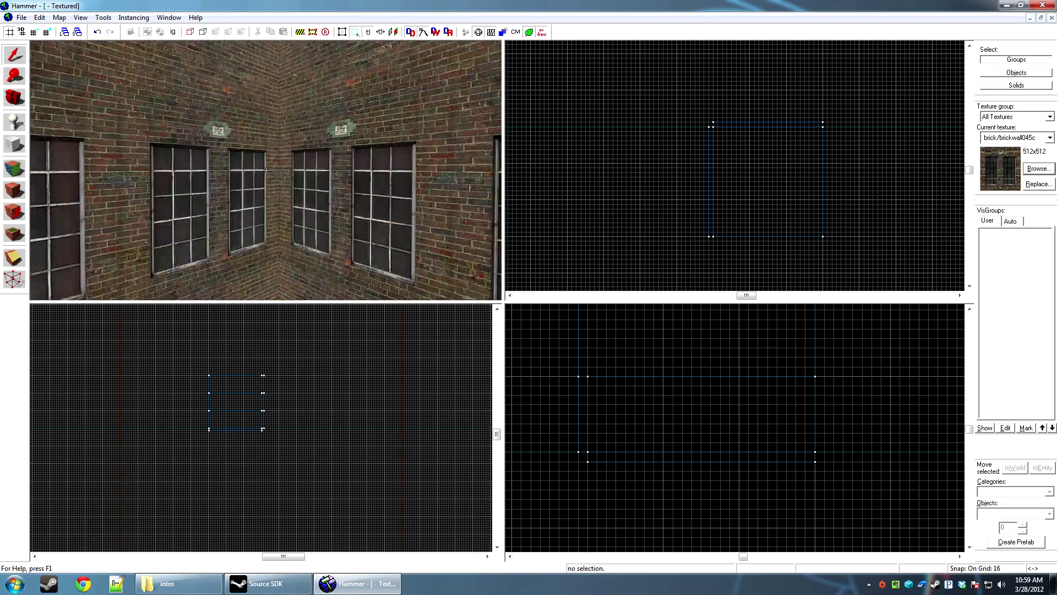
{"action": "key", "text": "z"}
{"action": "key", "text": "s"}
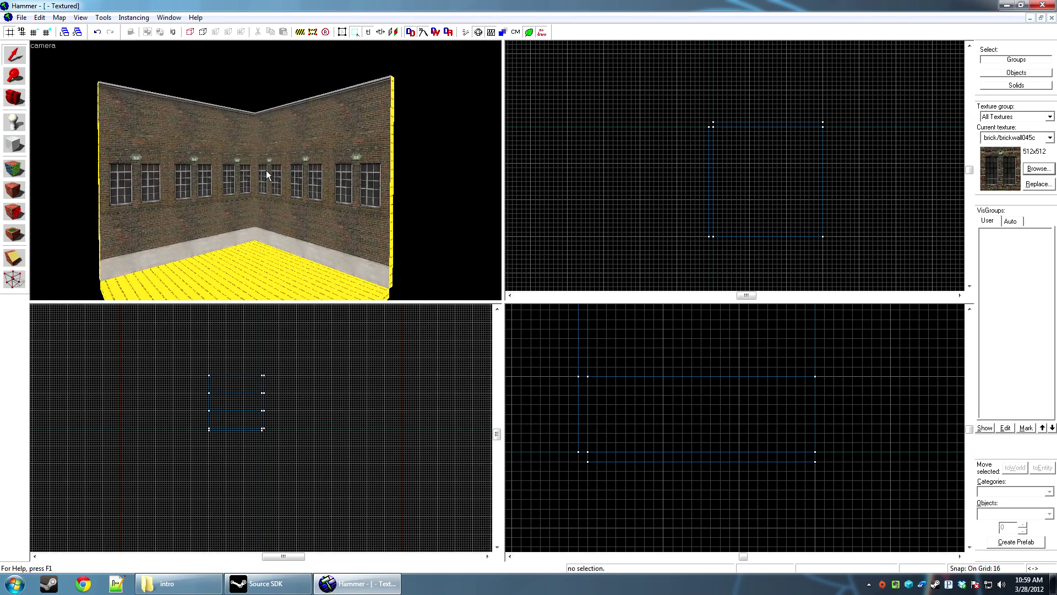
Filter the textures by "ground", apply ground/cobble02 to the floor's top face and close the face editor
{"action": "key", "text": "shift+a"}
{"action": "left_click", "coordinate": [498, 341]}
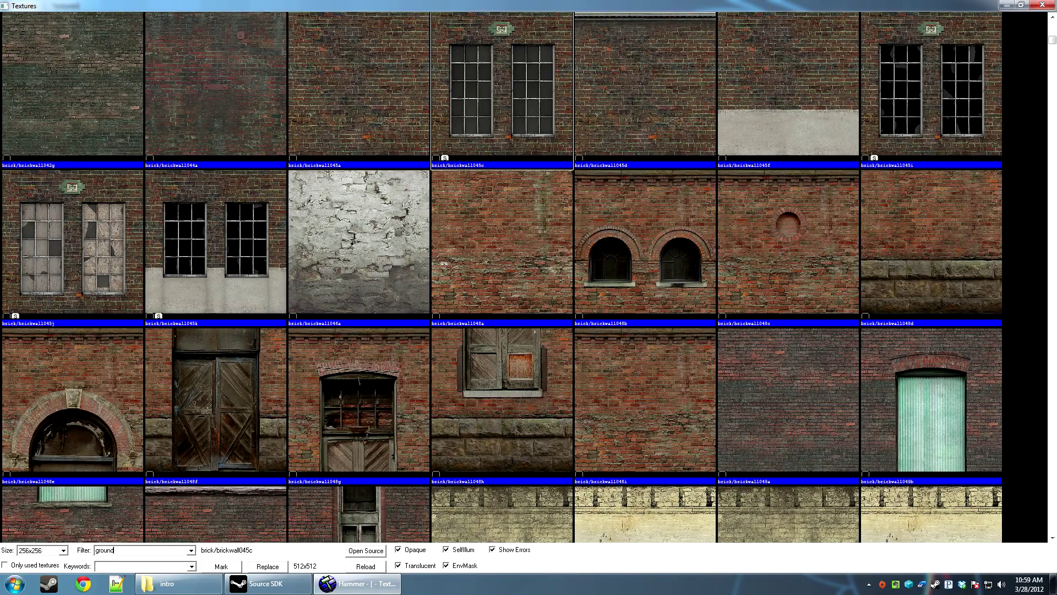
{"action": "scroll", "coordinate": [464, 305], "scroll_direction": "down", "scroll_amount": 10}
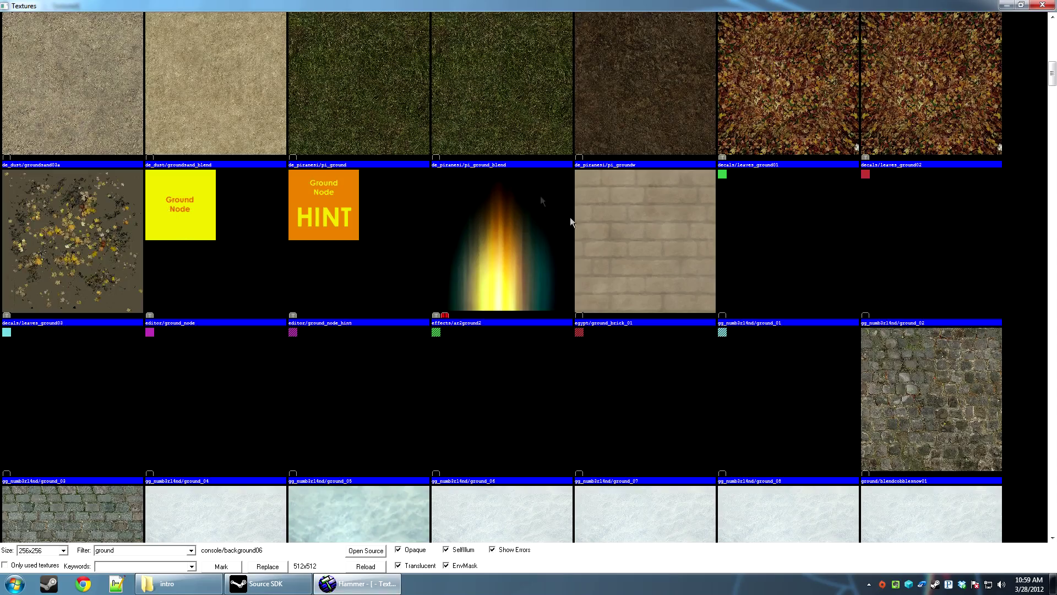
{"action": "scroll", "coordinate": [666, 266], "scroll_direction": "down", "scroll_amount": 5}
{"action": "double_click", "coordinate": [375, 299]}
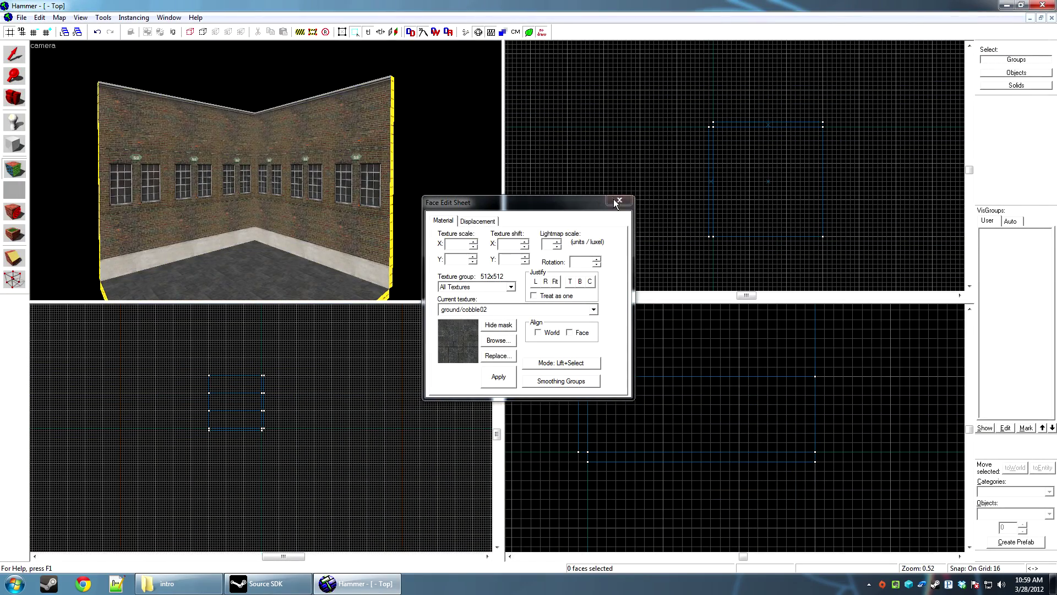
{"action": "left_click", "coordinate": [618, 201]}
Cut the left wall's middle window section vertically 128 units from the corner with the Clipping tool, keeping both pieces
{"action": "scroll", "coordinate": [266, 171], "scroll_direction": "up", "scroll_amount": 2}
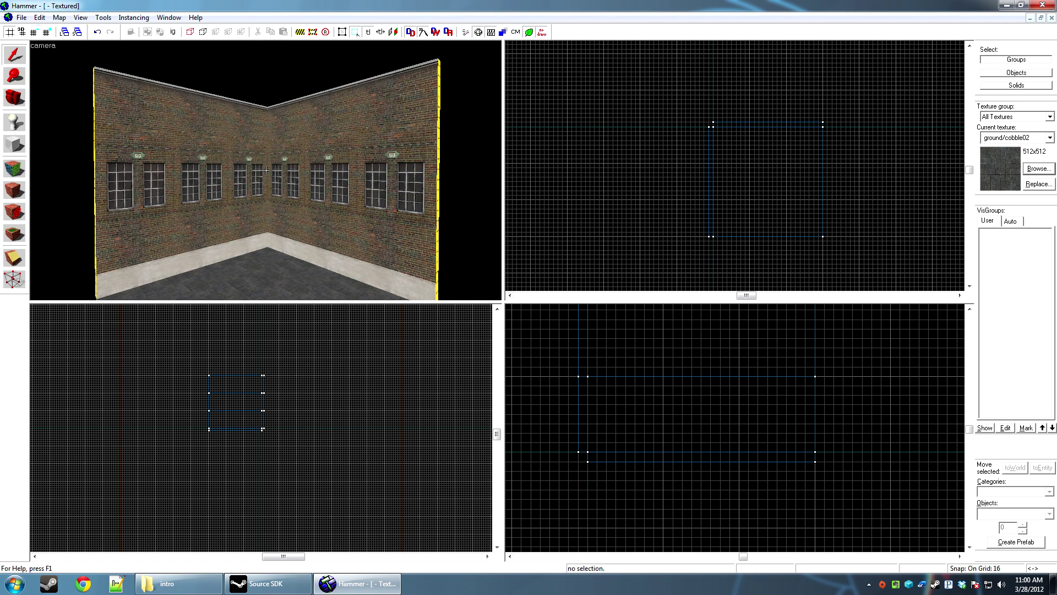
{"action": "scroll", "coordinate": [266, 170], "scroll_direction": "up", "scroll_amount": 1}
{"action": "left_click", "coordinate": [250, 172]}
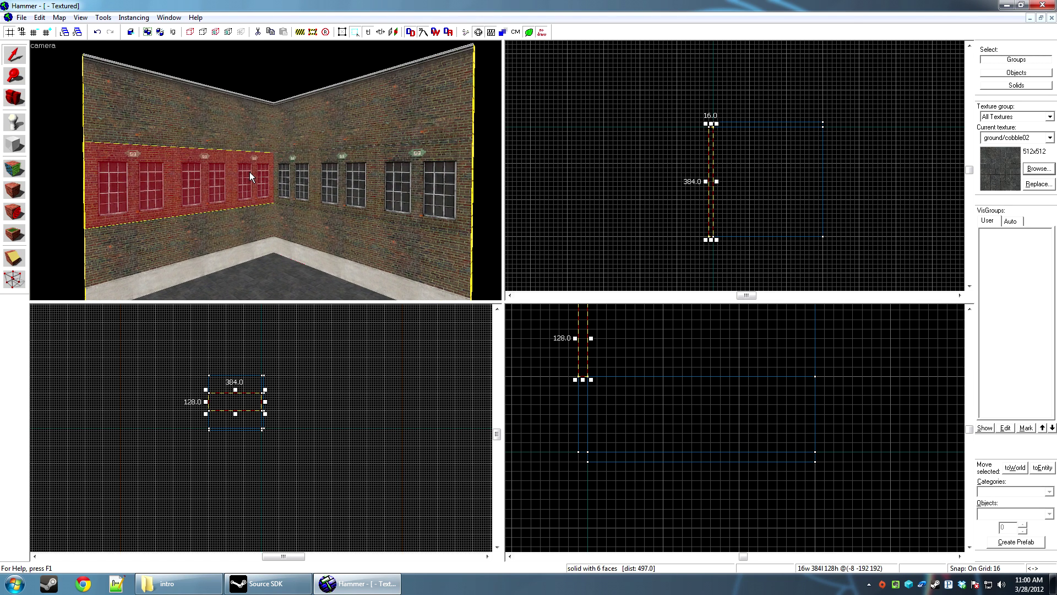
{"action": "scroll", "coordinate": [739, 174], "scroll_direction": "up", "scroll_amount": 5}
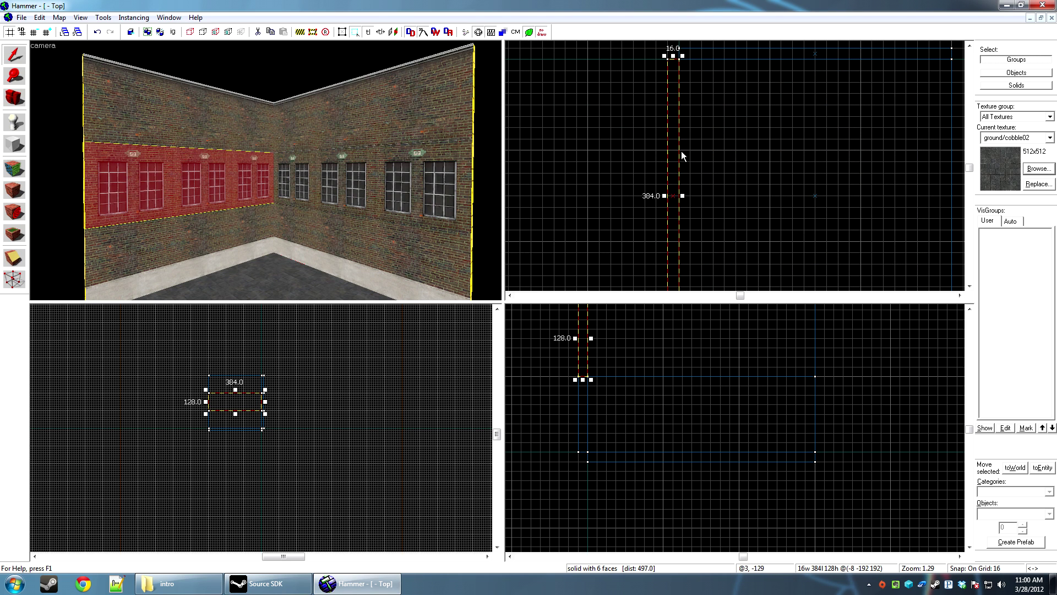
{"action": "key", "text": "shift+x"}
{"action": "left_click_drag", "start_coordinate": [668, 151], "coordinate": [687, 149]}
{"action": "key", "text": "shift+x"}
{"action": "key", "text": "shift+x"}
{"action": "key", "text": "Return"}
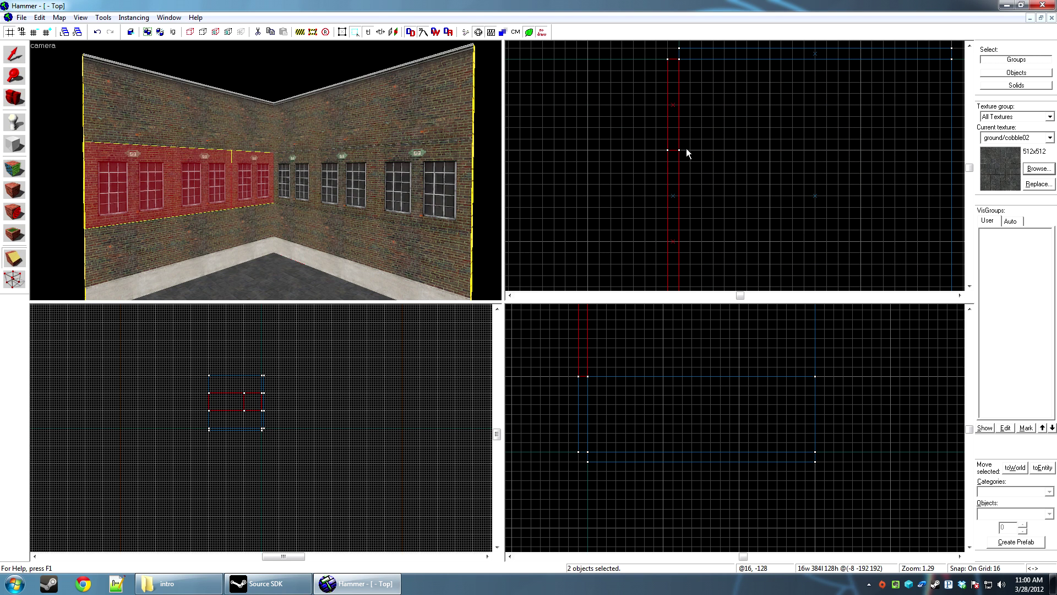
Cut the remaining length of the left wall's window section into two 128-unit segments, keeping both pieces
{"action": "key", "text": "shift+s"}
{"action": "key", "text": "shift+x"}
{"action": "left_click_drag", "start_coordinate": [668, 241], "coordinate": [680, 241]}
{"action": "key", "text": "Return"}
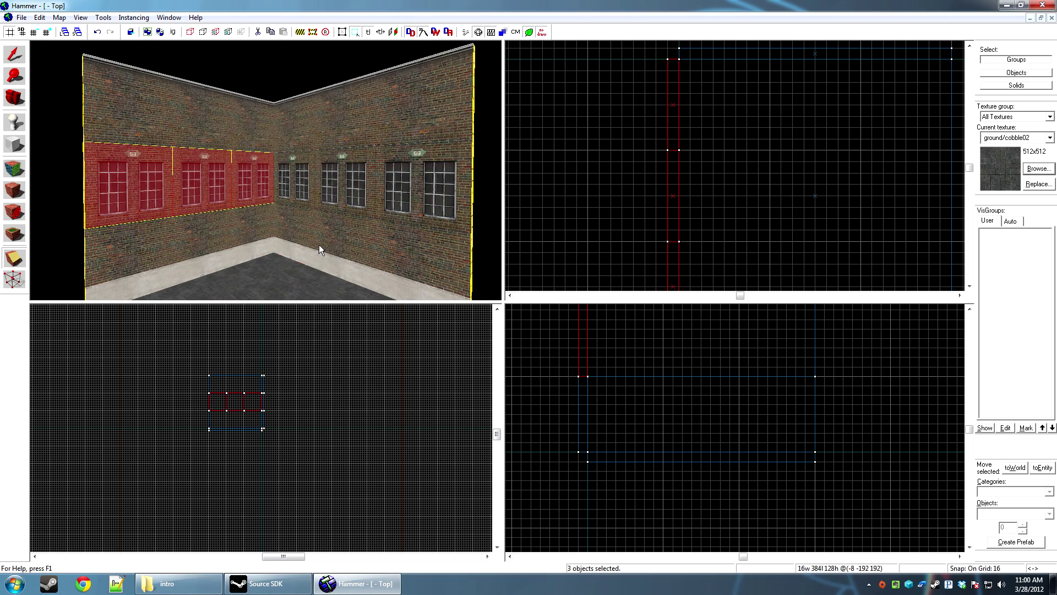
{"action": "key", "text": "shift+s"}
Apply the brick/brickwall045i broken-window texture to the inner face of the left wall's central window segment and close the face editor
{"action": "left_click", "coordinate": [193, 198]}
{"action": "key", "text": "z"}
{"action": "key", "text": "w"}
{"action": "key", "text": "w"}
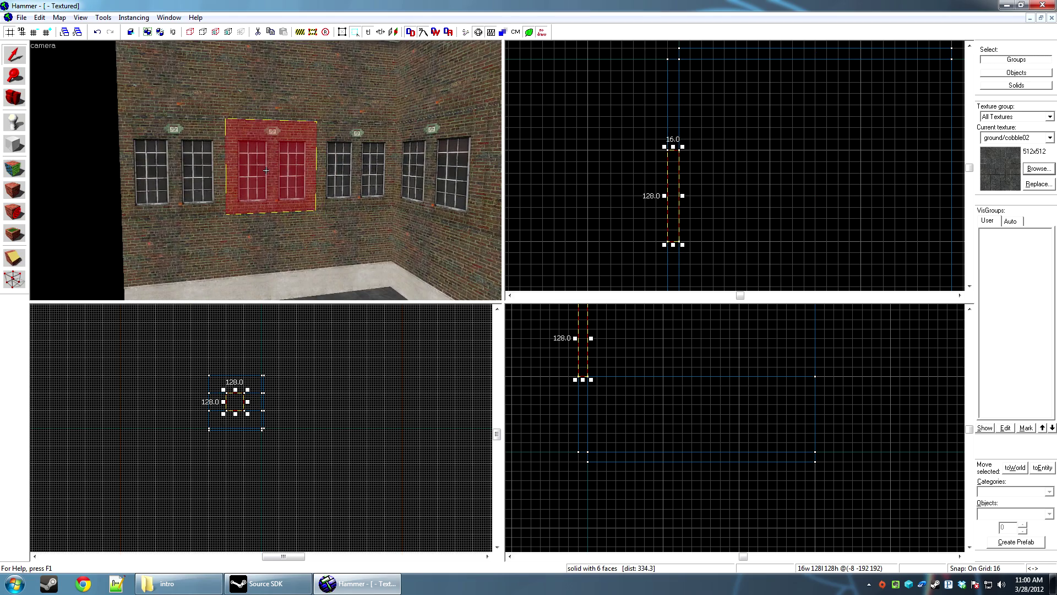
{"action": "key", "text": "shift+a"}
{"action": "left_click", "coordinate": [497, 338]}
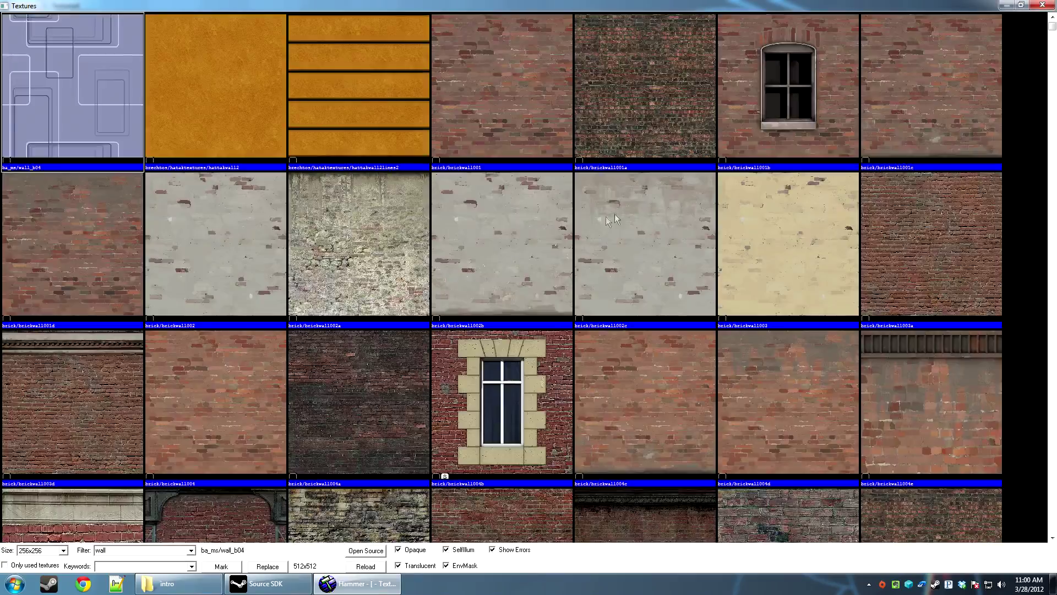
{"action": "scroll", "coordinate": [606, 216], "scroll_direction": "down", "scroll_amount": 8}
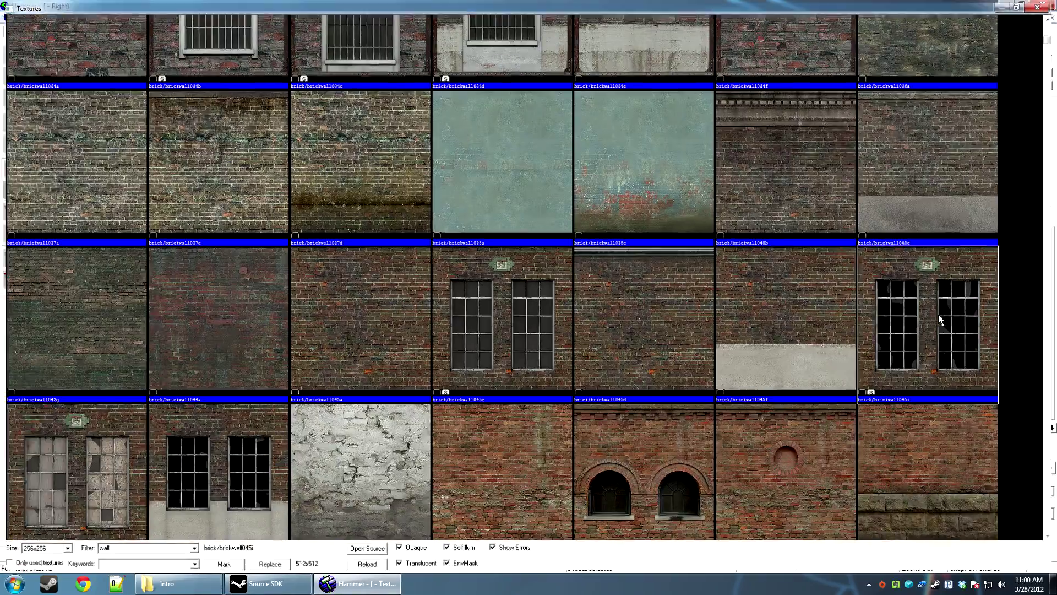
{"action": "double_click", "coordinate": [938, 315]}
{"action": "left_click", "coordinate": [619, 200]}
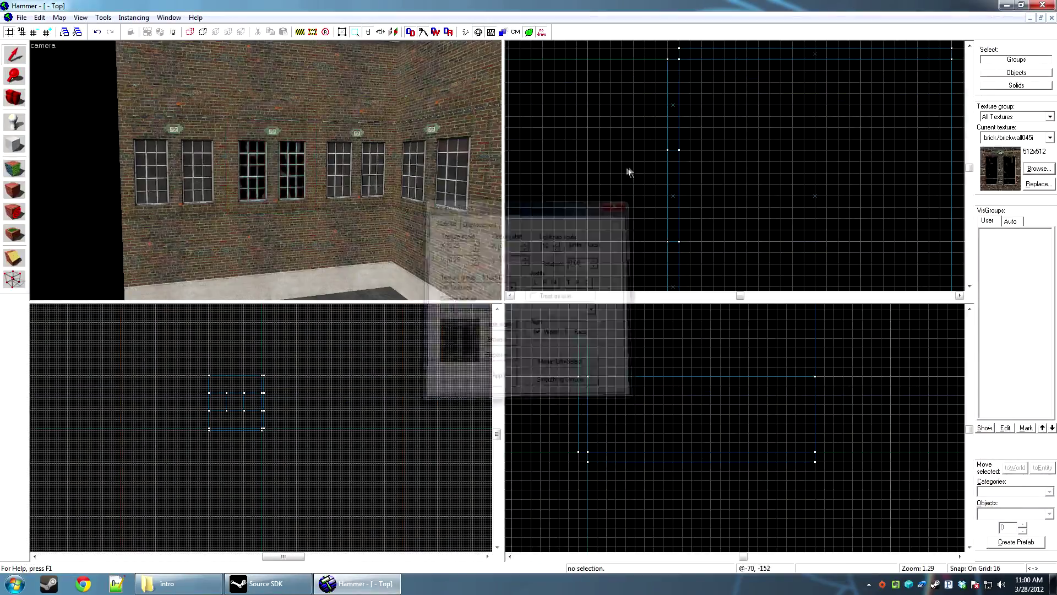
Set tools/toolsnodraw as the current texture for new brushes
{"action": "key", "text": "z"}
{"action": "key", "text": "s"}
{"action": "key", "text": "z"}
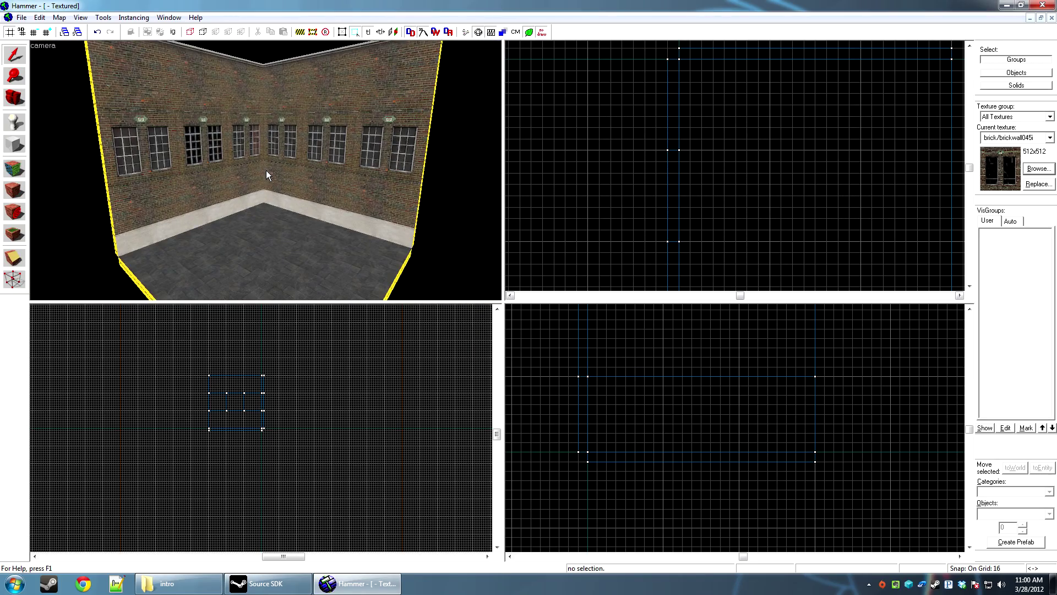
{"action": "scroll", "coordinate": [266, 170], "scroll_direction": "up", "scroll_amount": 3}
{"action": "left_click", "coordinate": [1025, 138]}
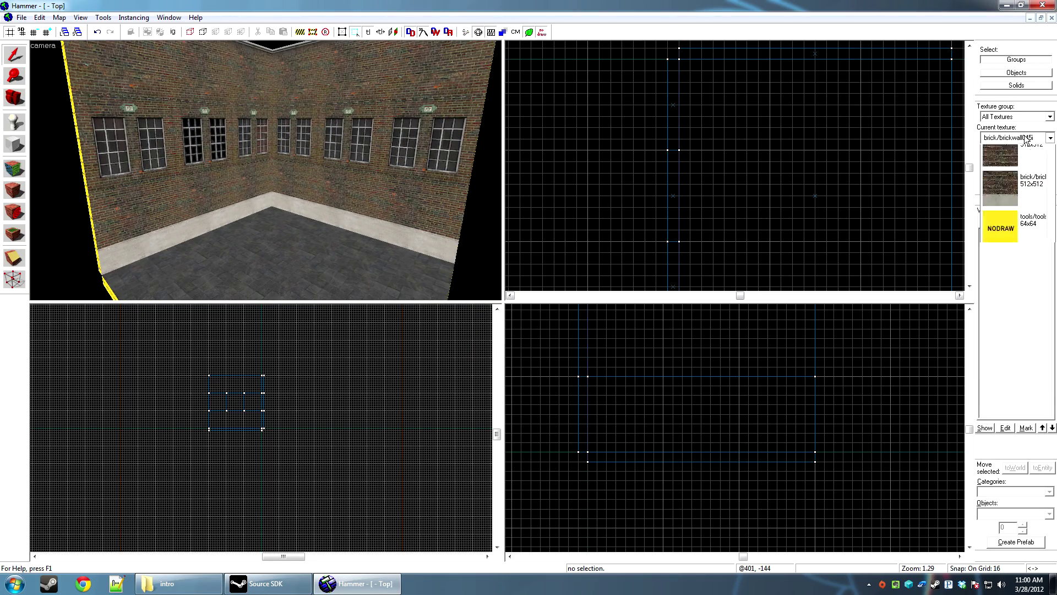
{"action": "left_click", "coordinate": [1000, 362]}
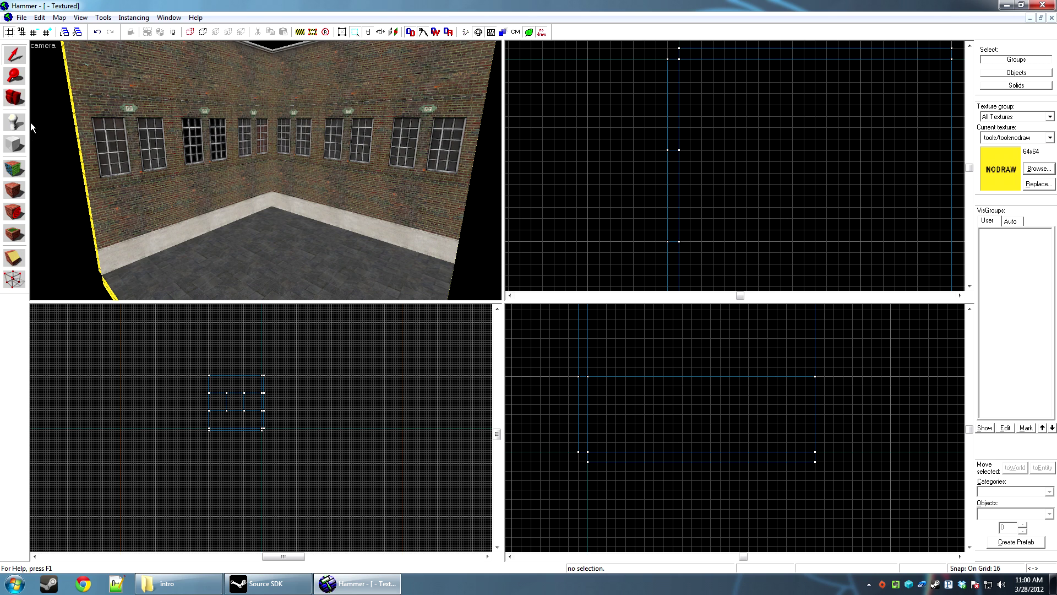
Create a 24-sided cylinder, 256 by 256 units and 128 high, centred on the inner corner of the walls
{"action": "left_click", "coordinate": [14, 145]}
{"action": "scroll", "coordinate": [637, 187], "scroll_direction": "up", "scroll_amount": 2}
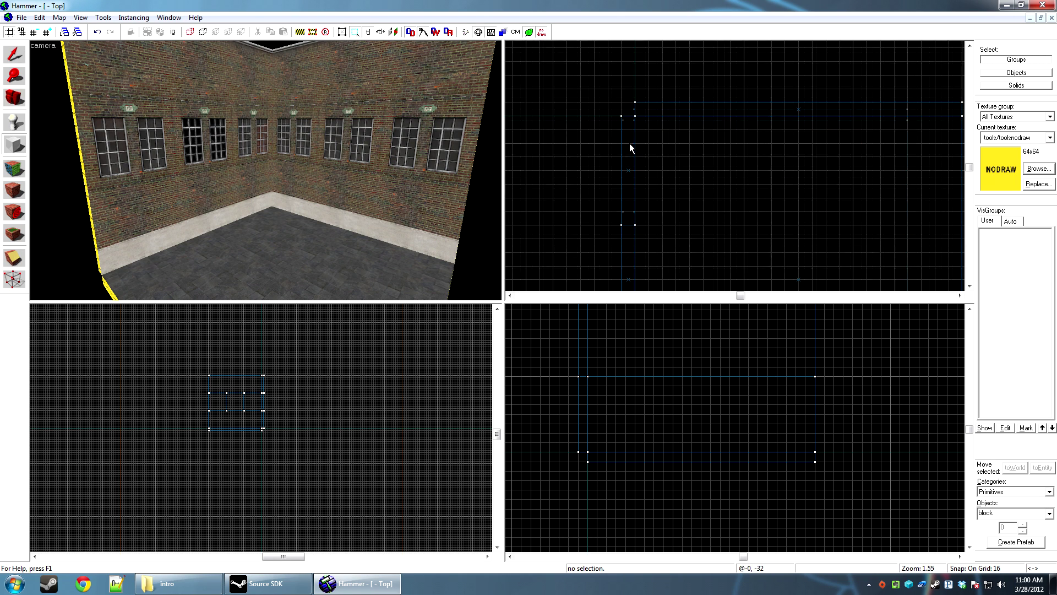
{"action": "left_click", "coordinate": [1049, 514]}
{"action": "left_click", "coordinate": [992, 538]}
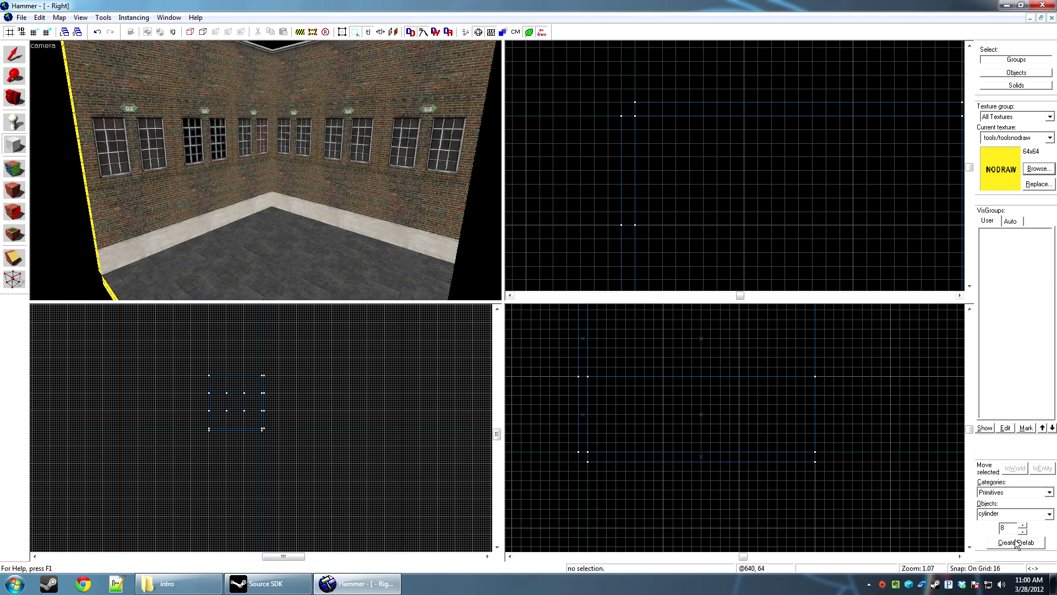
{"action": "left_click_drag", "start_coordinate": [990, 526], "coordinate": [971, 530]}
{"action": "scroll", "coordinate": [677, 192], "scroll_direction": "up", "scroll_amount": 1}
{"action": "scroll", "coordinate": [573, 62], "scroll_direction": "down", "scroll_amount": 2}
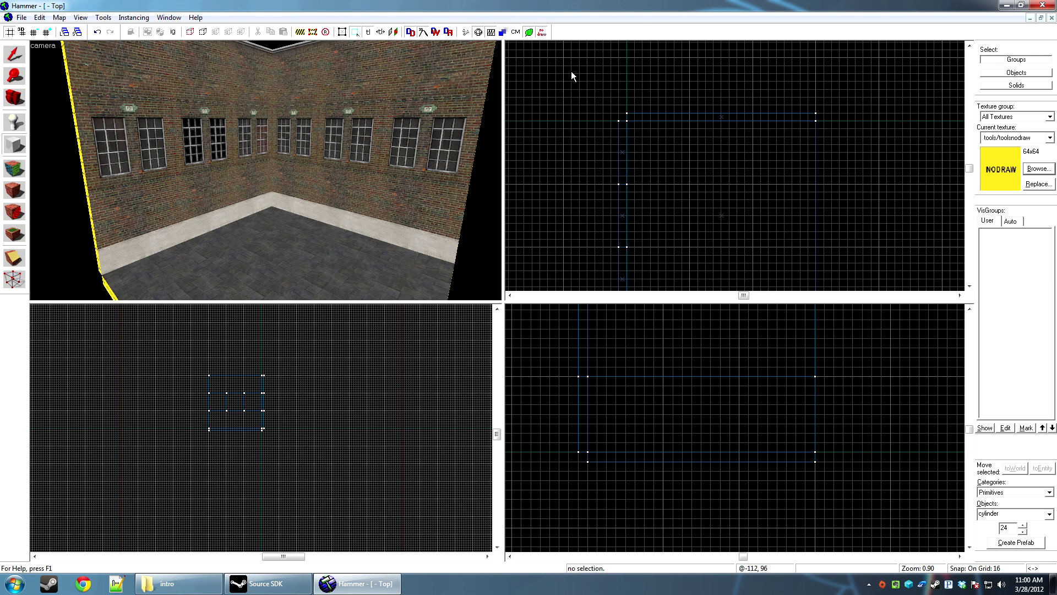
{"action": "left_click_drag", "start_coordinate": [562, 57], "coordinate": [686, 186]}
{"action": "key", "text": "Return"}
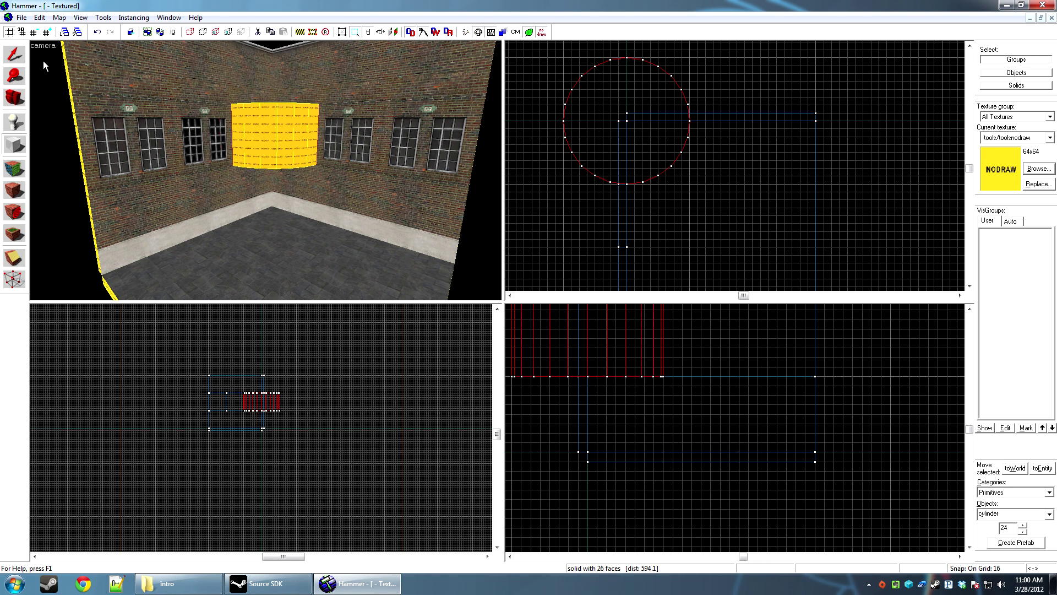
Cut the cylinder in half along the back wall's inner face and delete the half outside the room
{"action": "left_click", "coordinate": [16, 54]}
{"action": "scroll", "coordinate": [600, 125], "scroll_direction": "up", "scroll_amount": 9}
{"action": "key", "text": "shift+x"}
{"action": "left_click_drag", "start_coordinate": [693, 108], "coordinate": [712, 107]}
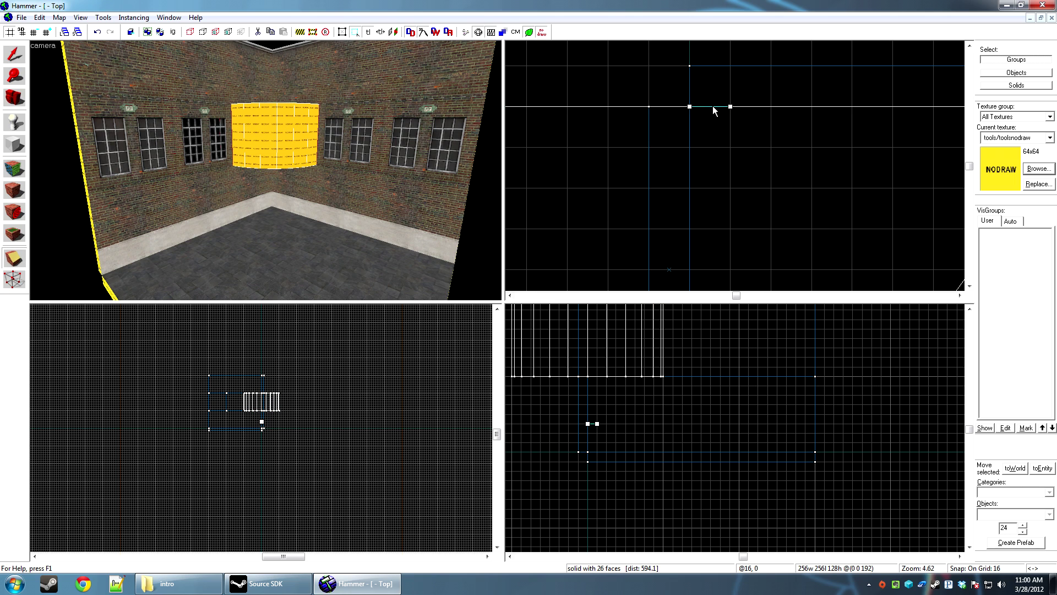
{"action": "scroll", "coordinate": [729, 162], "scroll_direction": "down", "scroll_amount": 5}
{"action": "key", "text": "Return"}
{"action": "key", "text": "shift+s"}
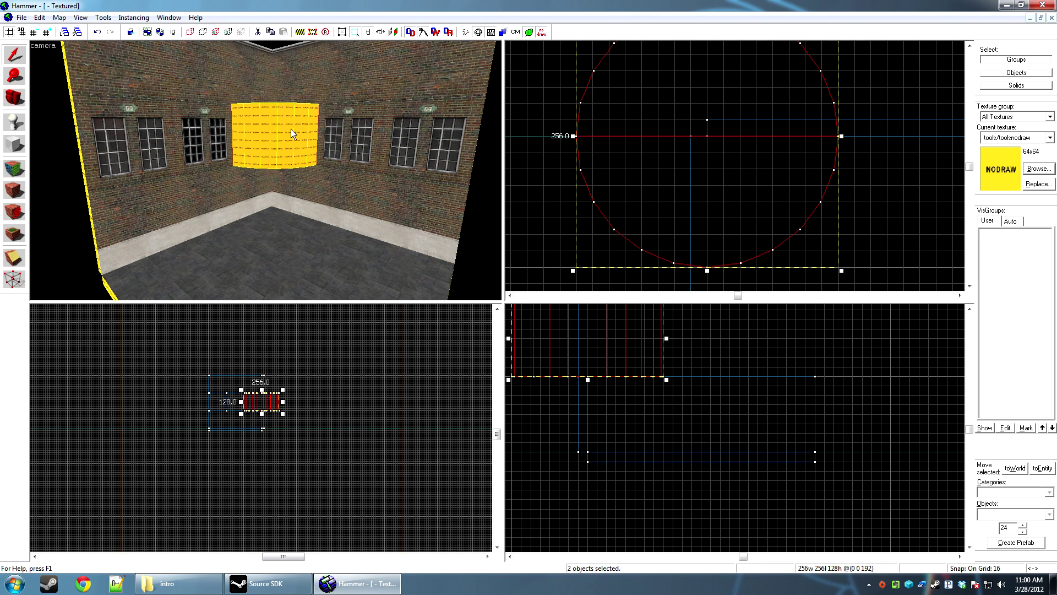
{"action": "key", "text": "Delete"}
Clip the half cylinder along the left wall's inner face, keeping only the quarter inside the room
{"action": "left_click", "coordinate": [637, 191]}
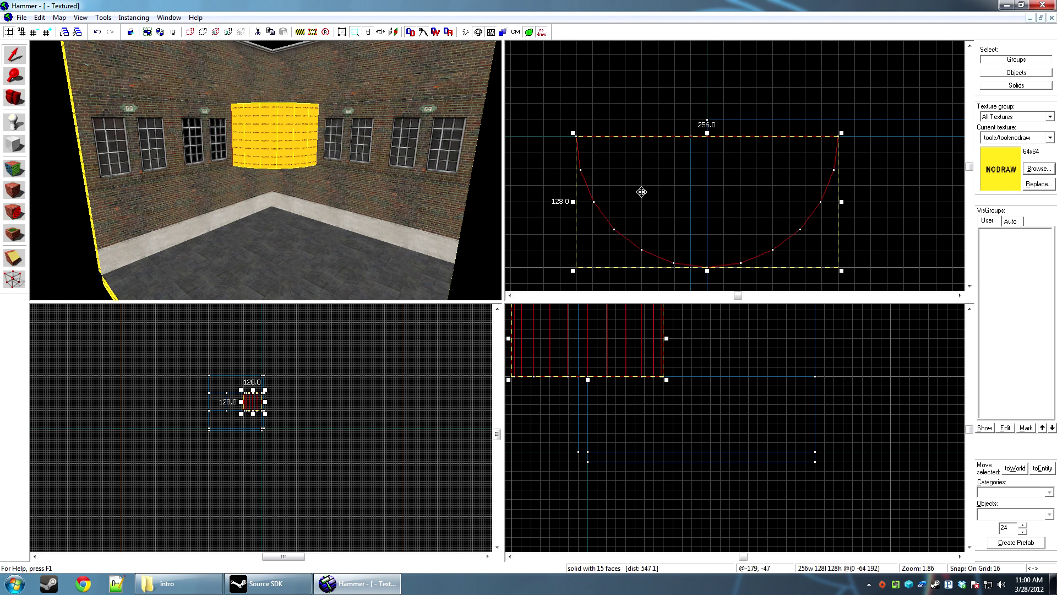
{"action": "key", "text": "shift+x"}
{"action": "left_click_drag", "start_coordinate": [711, 127], "coordinate": [712, 150]}
{"action": "key", "text": "shift+x"}
{"action": "key", "text": "shift+x"}
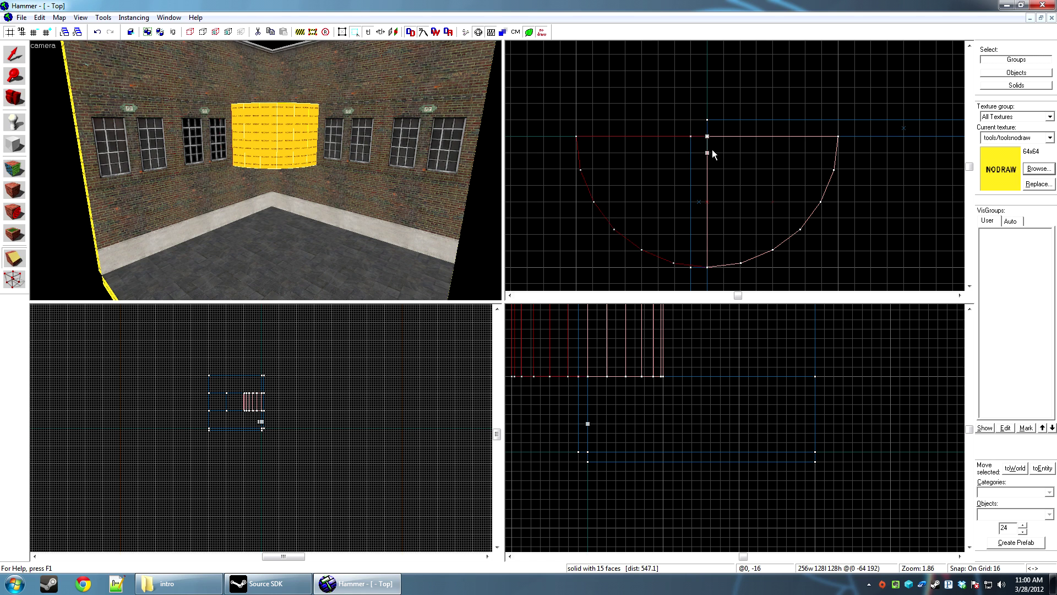
{"action": "key", "text": "Return"}
{"action": "key", "text": "shift+s"}
Lower the quarter cylinder onto the floor and stretch it upward to 384 units so it matches the wall height
{"action": "scroll", "coordinate": [252, 439], "scroll_direction": "up", "scroll_amount": 3}
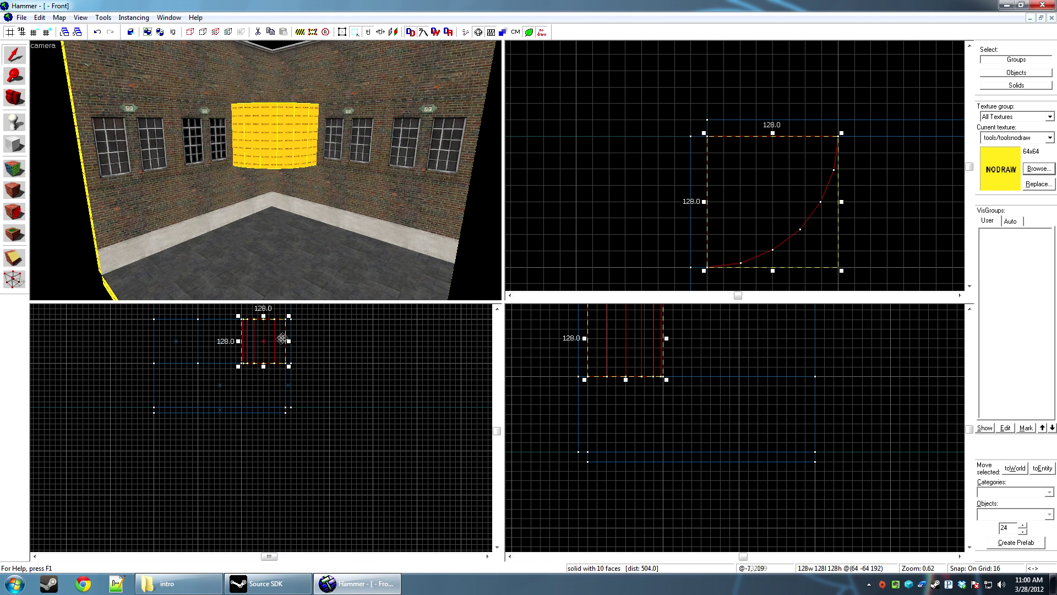
{"action": "left_click_drag", "start_coordinate": [281, 340], "coordinate": [278, 380]}
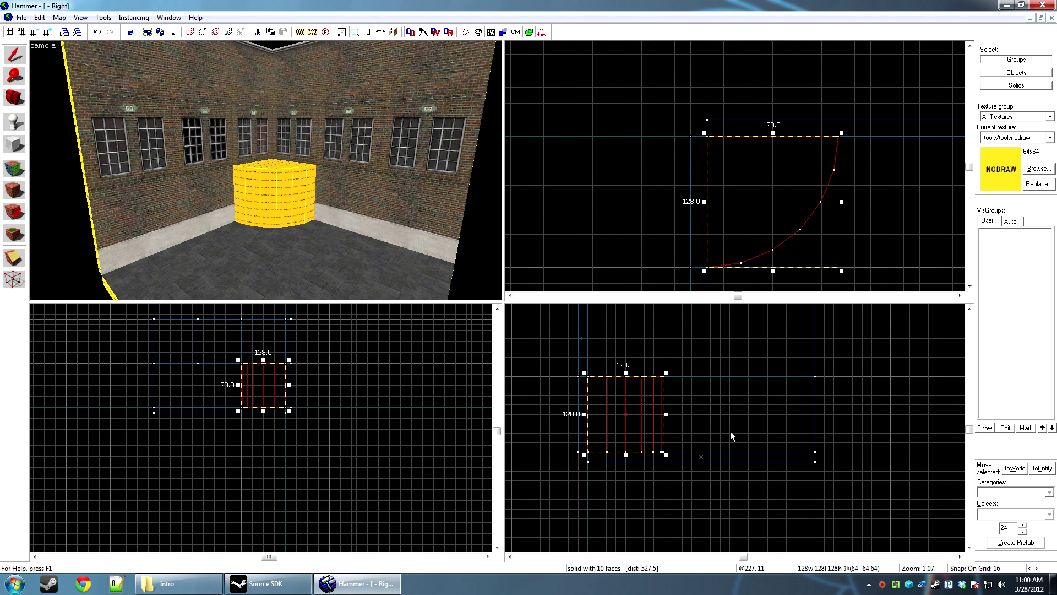
{"action": "scroll", "coordinate": [654, 460], "scroll_direction": "up", "scroll_amount": 3}
{"action": "left_click_drag", "start_coordinate": [617, 442], "coordinate": [611, 358]}
{"action": "scroll", "coordinate": [633, 448], "scroll_direction": "down", "scroll_amount": 3}
{"action": "key", "text": "Escape"}
Try to clip the quarter-round column 128 units above the floor, keeping only the upper part, and undo the cut
{"action": "key", "text": "w"}
{"action": "key", "text": "d"}
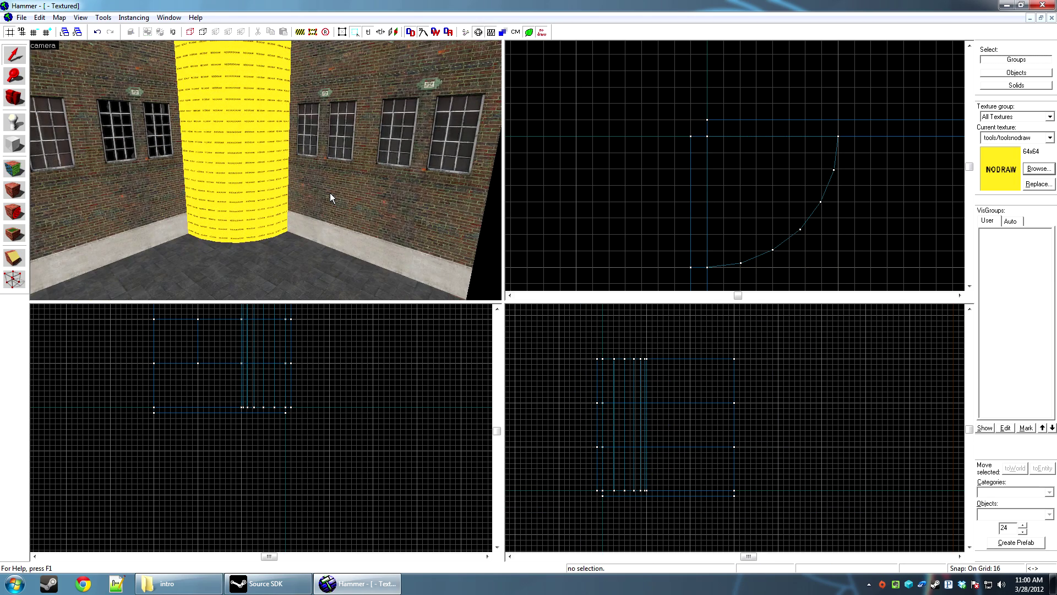
{"action": "key", "text": "a"}
{"action": "left_click", "coordinate": [276, 193]}
{"action": "scroll", "coordinate": [618, 443], "scroll_direction": "up", "scroll_amount": 5}
{"action": "key", "text": "shift+x"}
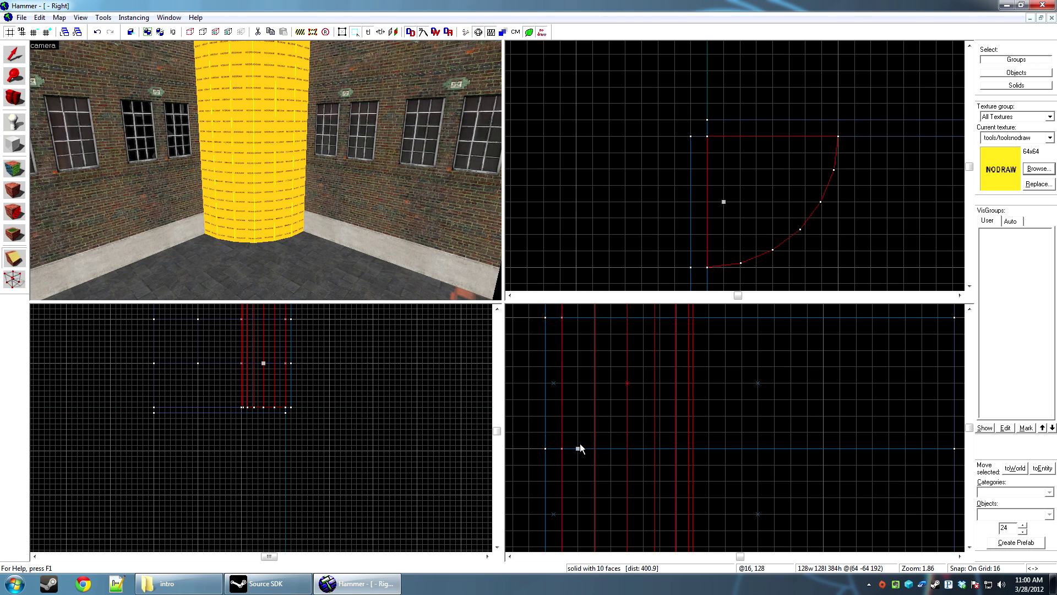
{"action": "left_click_drag", "start_coordinate": [577, 449], "coordinate": [597, 448]}
{"action": "key", "text": "Return"}
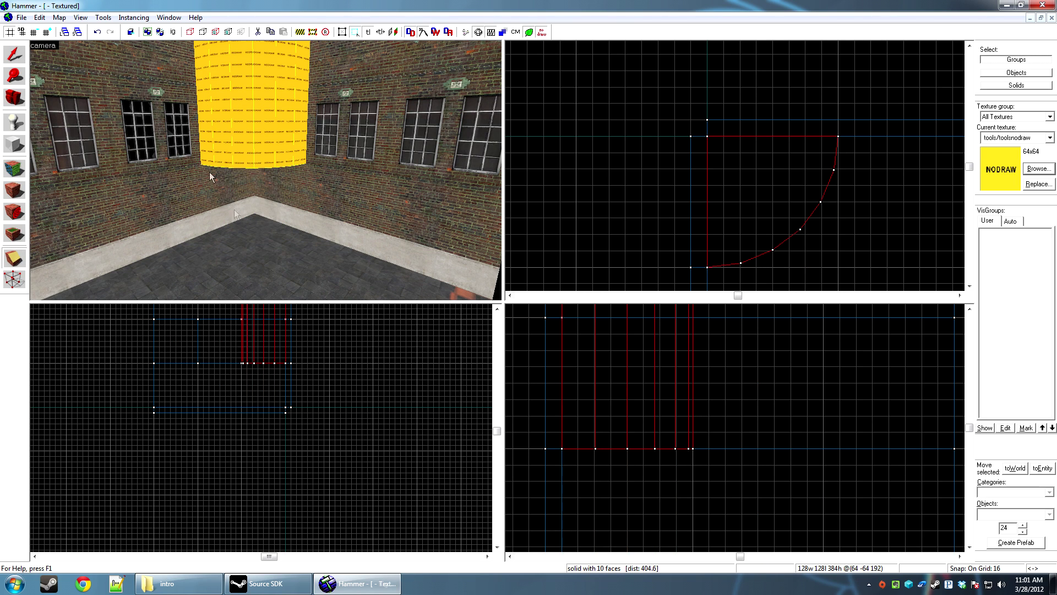
{"action": "key", "text": "ctrl+z"}
Split the quarter-round column horizontally 128 units above the floor, keeping both pieces
{"action": "left_click", "coordinate": [18, 56]}
{"action": "left_click", "coordinate": [276, 220]}
{"action": "key", "text": "shift+x"}
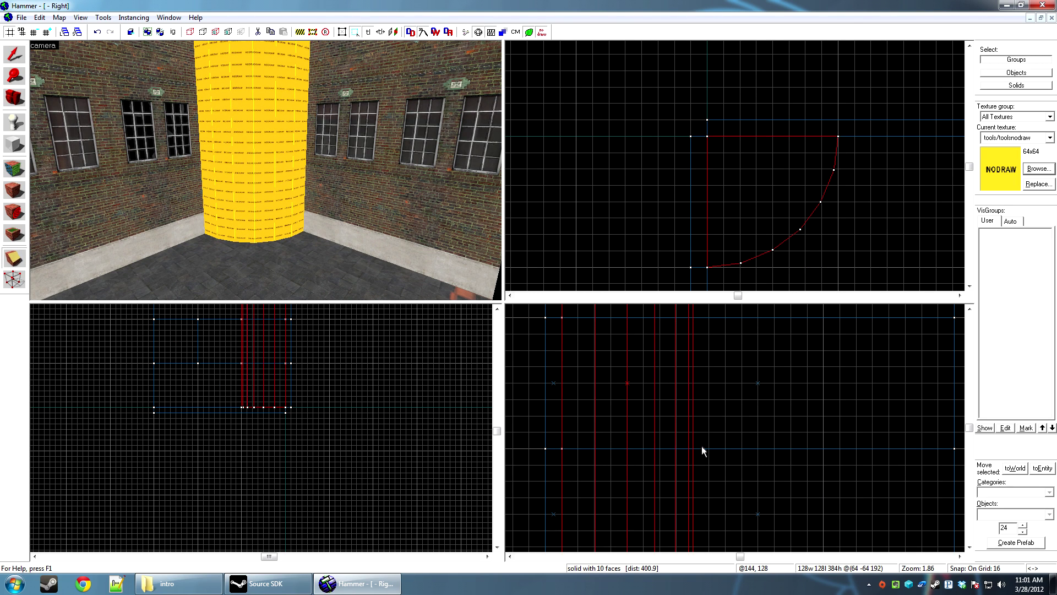
{"action": "left_click_drag", "start_coordinate": [703, 447], "coordinate": [679, 449]}
{"action": "key", "text": "shift+x"}
{"action": "key", "text": "shift+x"}
{"action": "key", "text": "Return"}
{"action": "key", "text": "shift+s"}
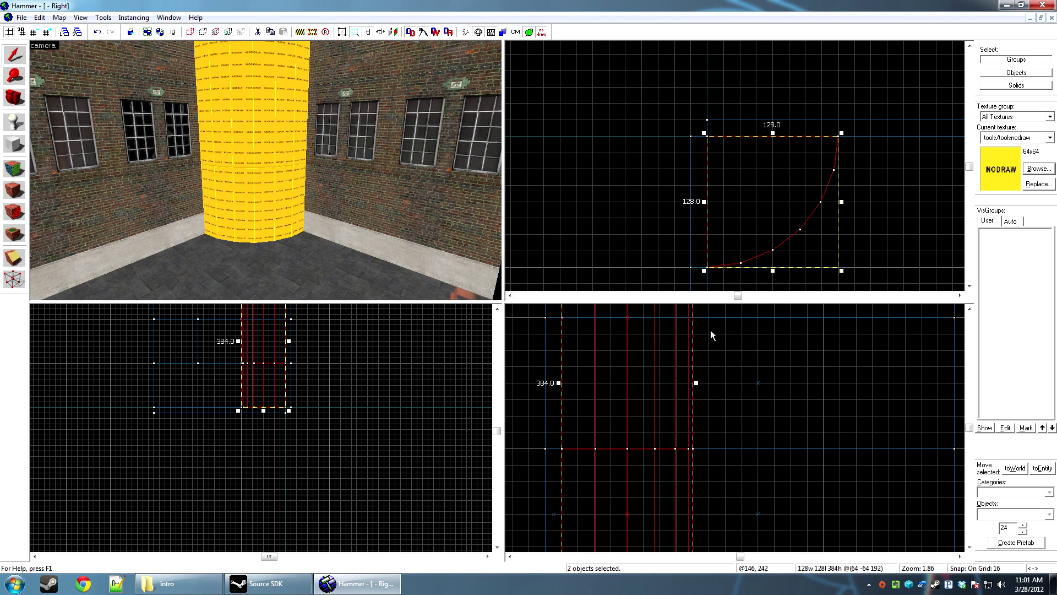
Split the upper part of the column horizontally at the seam between the middle and top wall sections, keeping both pieces
{"action": "key", "text": "shift+x"}
{"action": "left_click_drag", "start_coordinate": [676, 318], "coordinate": [690, 319]}
{"action": "key", "text": "Return"}
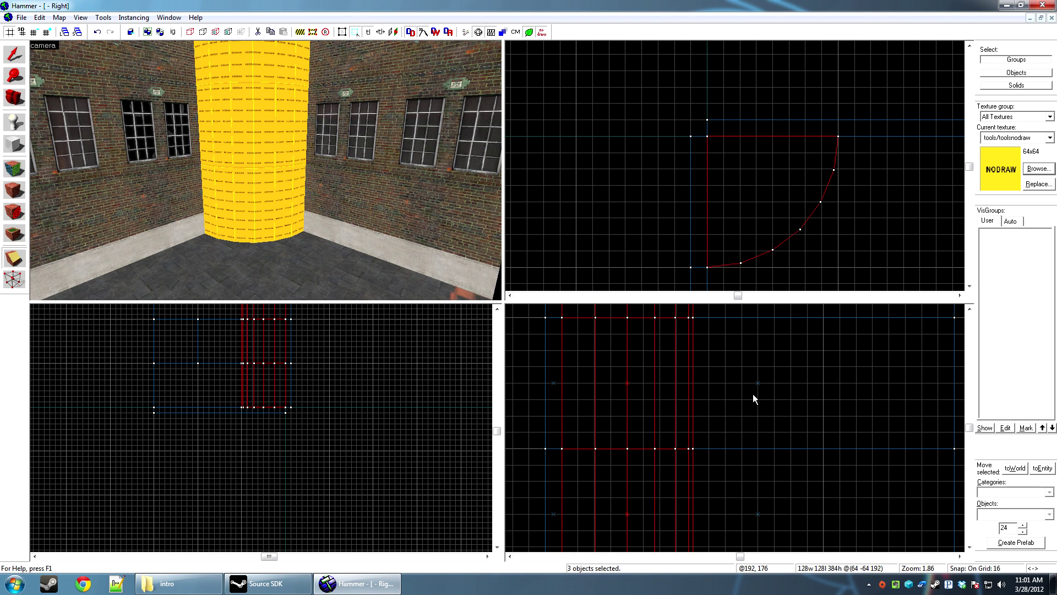
{"action": "scroll", "coordinate": [753, 395], "scroll_direction": "down", "scroll_amount": 5}
{"action": "left_click", "coordinate": [21, 56]}
Check the stacked column sections by selecting them one after another in the 3D view
{"action": "left_click", "coordinate": [141, 230]}
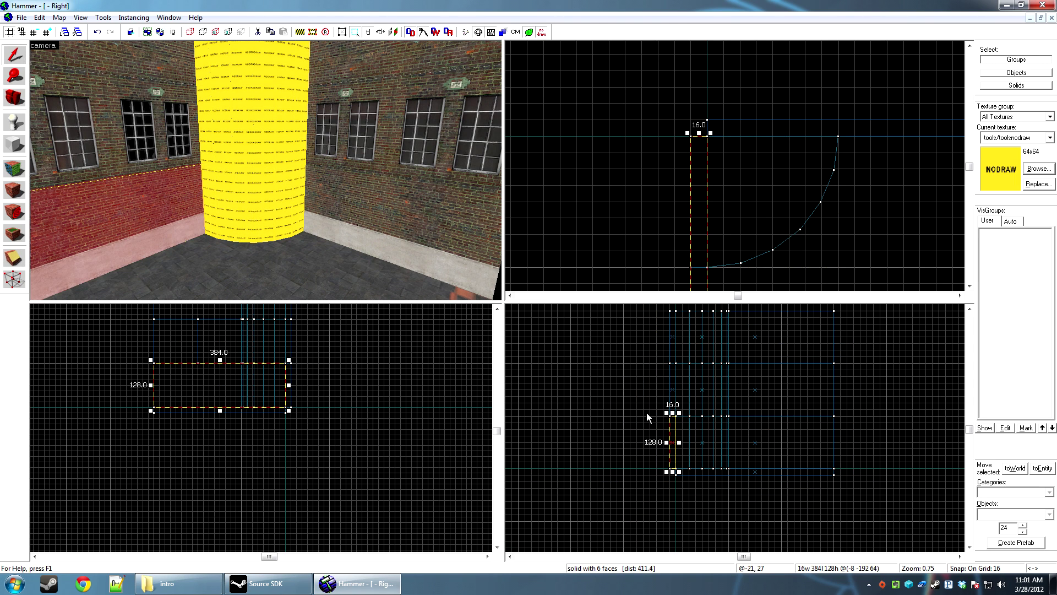
{"action": "key", "text": "w"}
{"action": "key", "text": "a"}
{"action": "left_click", "coordinate": [269, 177]}
{"action": "left_click", "coordinate": [272, 132]}
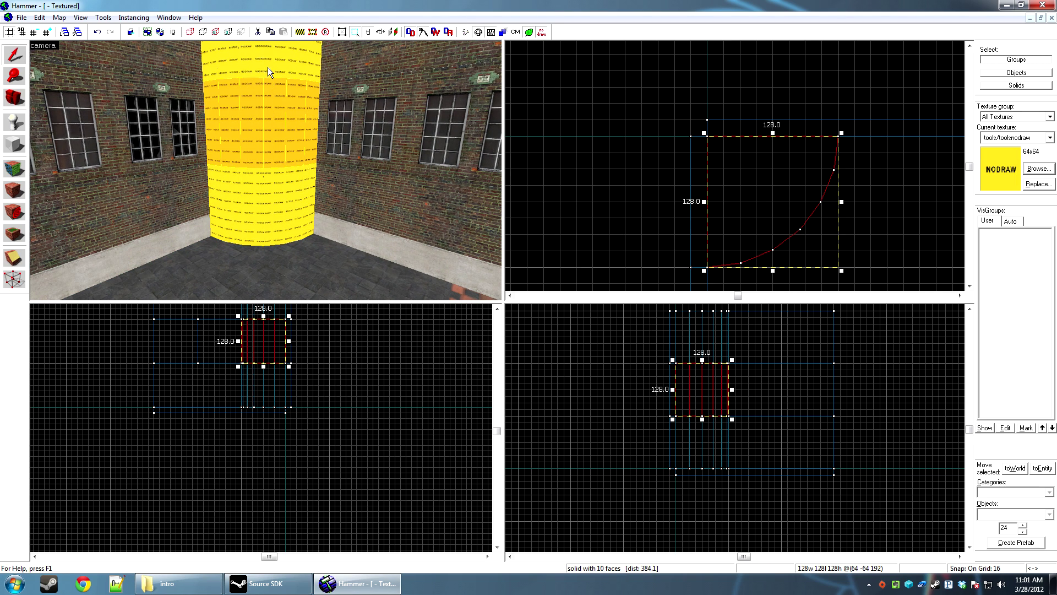
{"action": "left_click", "coordinate": [268, 66]}
{"action": "left_click", "coordinate": [278, 140]}
Apply the left wall's lower texture brick/brickwall045f to all six curved faces of the column's bottom section
{"action": "key", "text": "shift+a"}
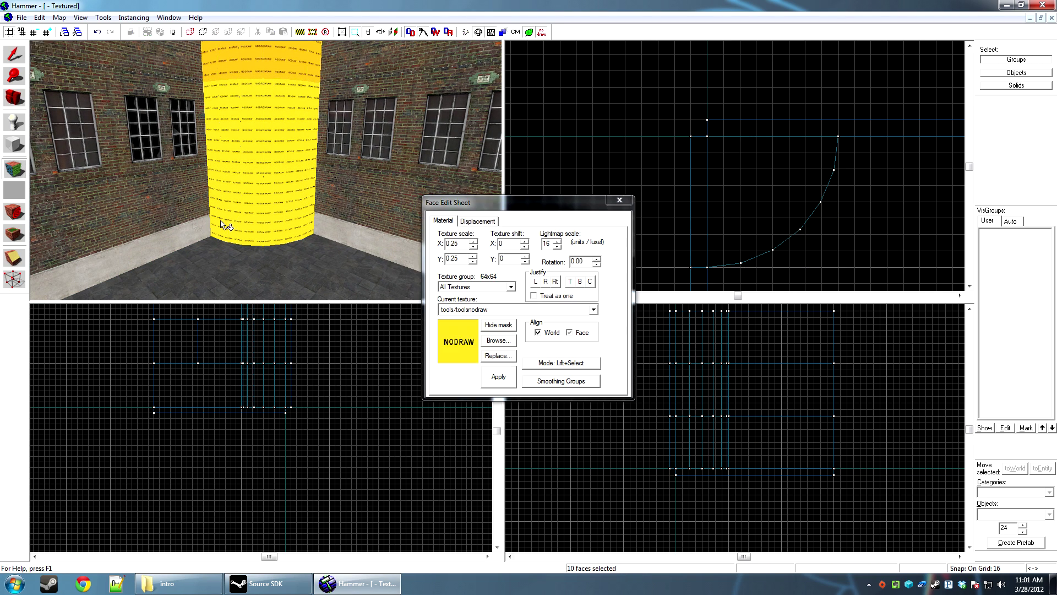
{"action": "left_click", "coordinate": [163, 207]}
{"action": "key", "text": "w"}
{"action": "key", "text": "a"}
{"action": "right_click", "coordinate": [303, 219], "text": "alt"}
{"action": "right_click", "coordinate": [336, 223], "text": "alt"}
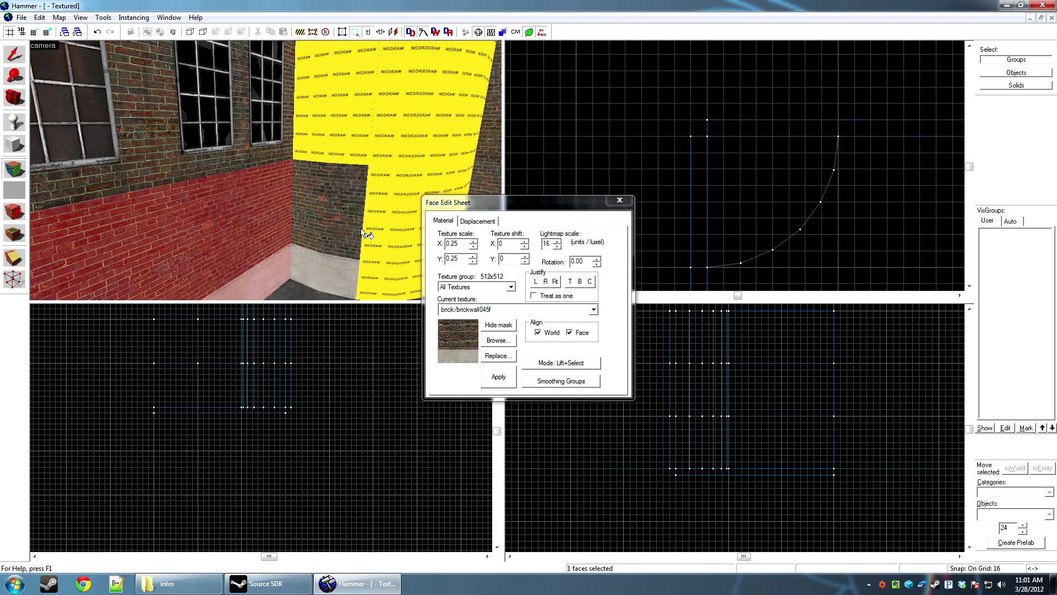
{"action": "right_click", "coordinate": [369, 229], "text": "alt"}
{"action": "key", "text": "d"}
{"action": "key", "text": "s"}
{"action": "right_click", "coordinate": [306, 235], "text": "alt"}
{"action": "right_click", "coordinate": [341, 232], "text": "alt"}
{"action": "right_click", "coordinate": [370, 228], "text": "alt"}
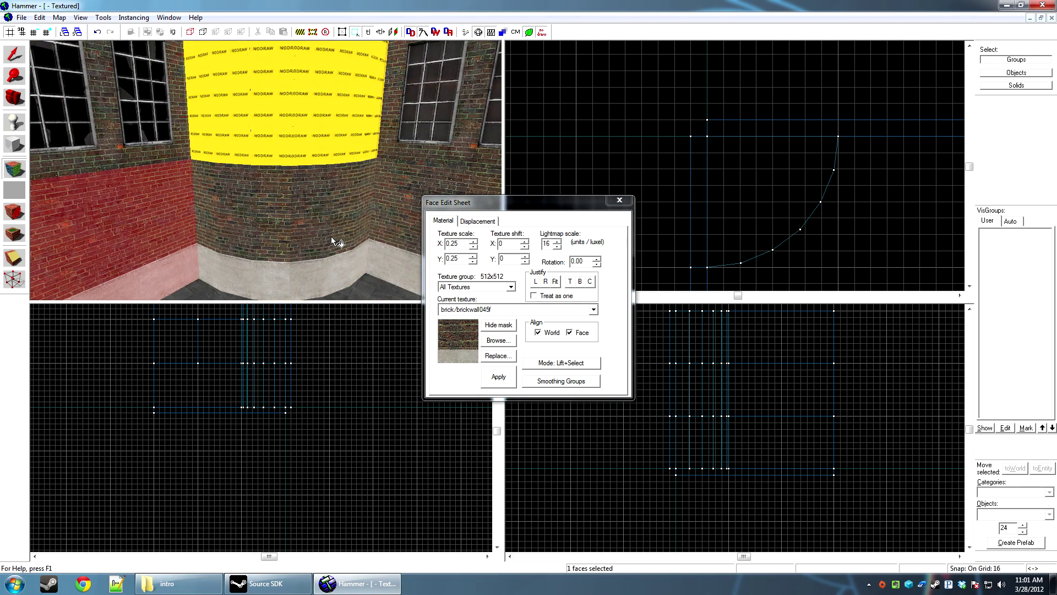
Close face editing and examine how the brick texture lines up around the column's bottom section
{"action": "key", "text": "s"}
{"action": "key", "text": "d"}
{"action": "key", "text": "w"}
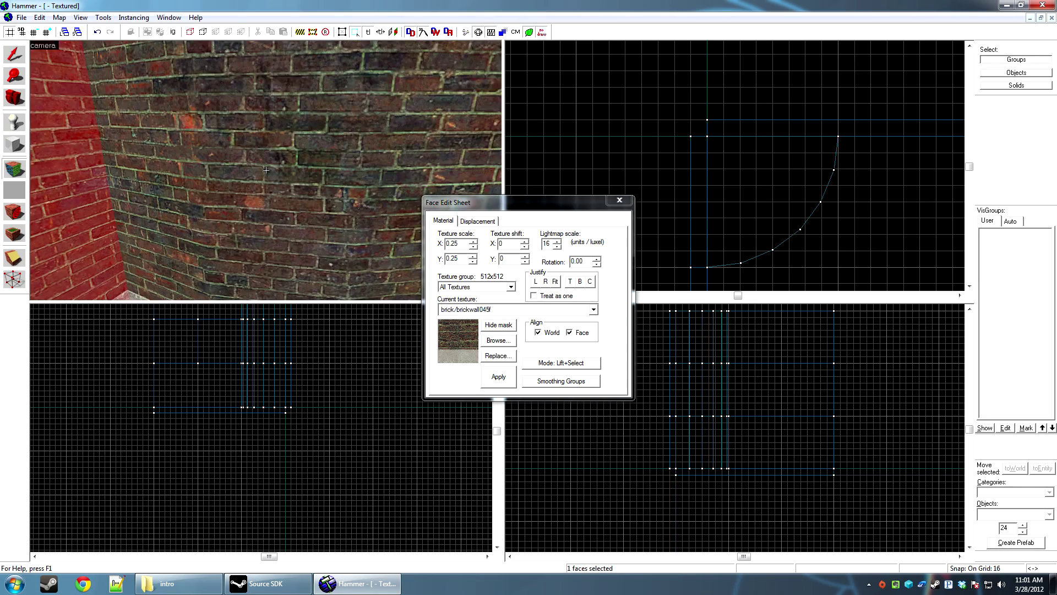
{"action": "left_click_drag", "start_coordinate": [385, 184], "coordinate": [329, 186]}
{"action": "left_click", "coordinate": [619, 200]}
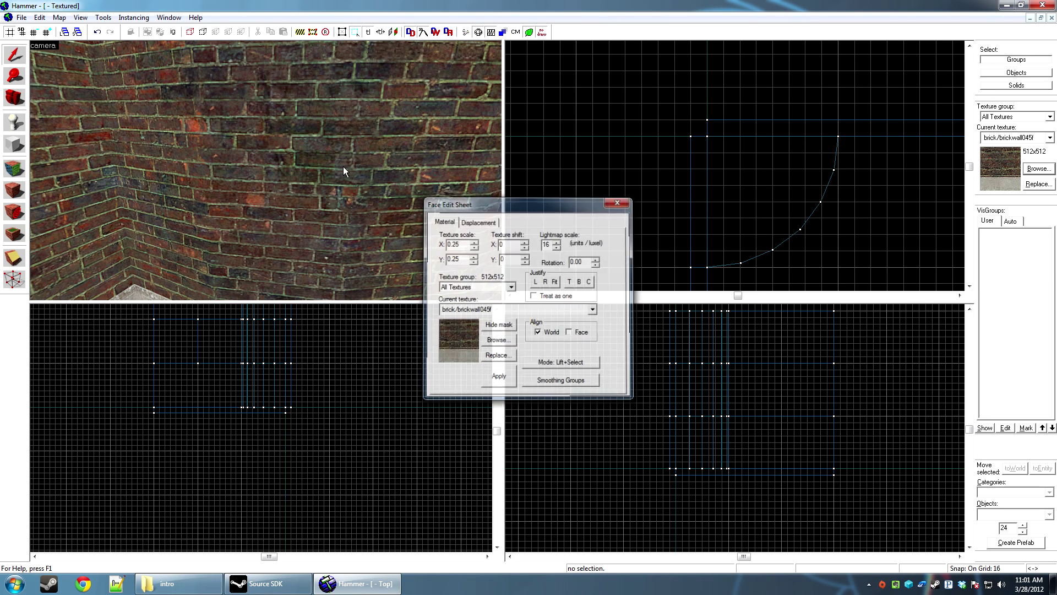
{"action": "key", "text": "s"}
Wrap the lower brick texture continuously from the left wall across the bottom section's first four faces, using each face as source for its neighbour
{"action": "key", "text": "shift+a"}
{"action": "left_click", "coordinate": [173, 178]}
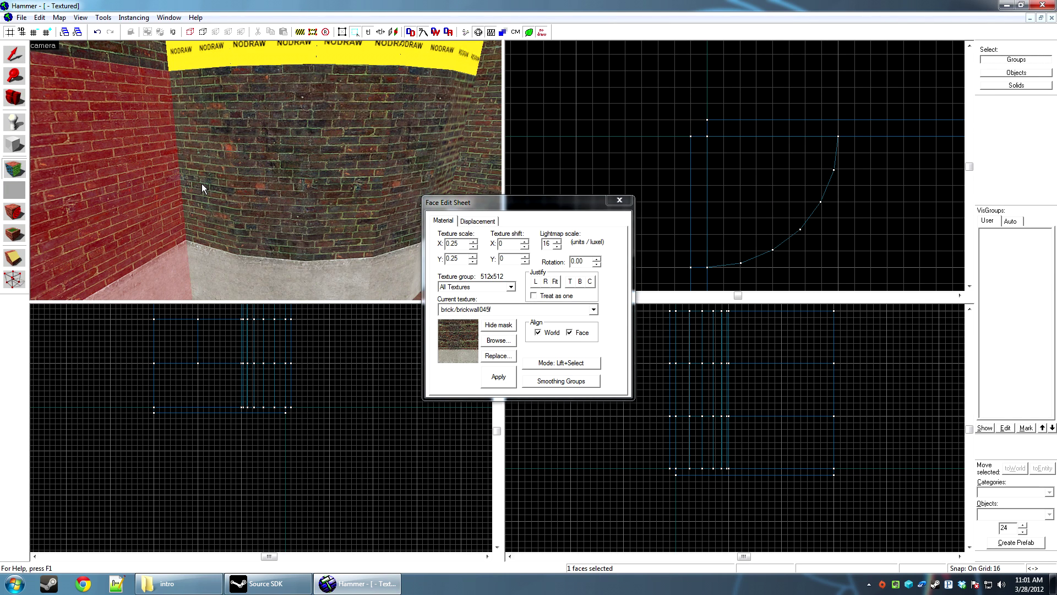
{"action": "key", "text": "w"}
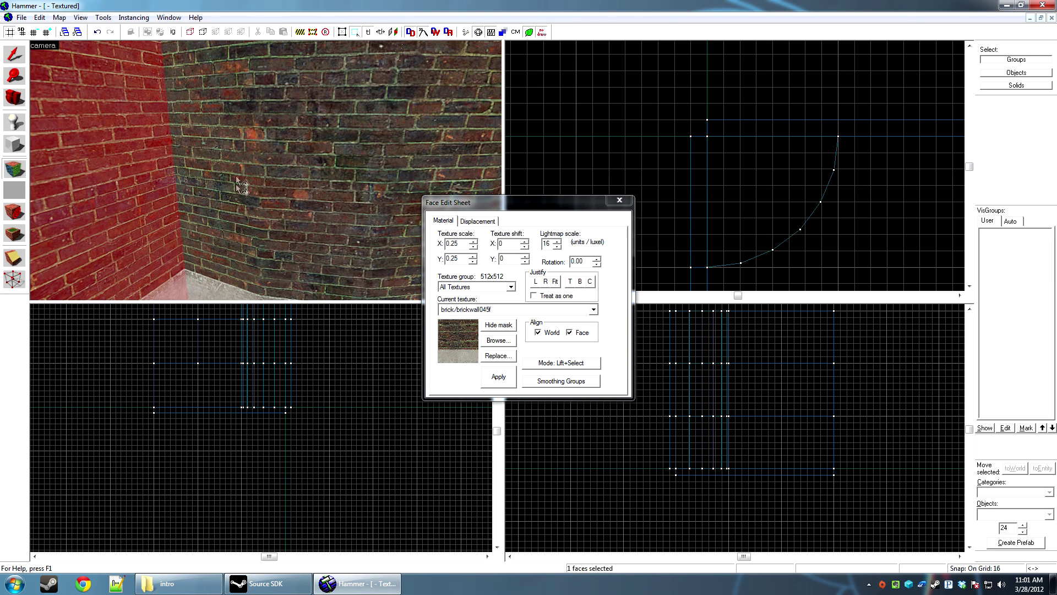
{"action": "left_click", "coordinate": [231, 164]}
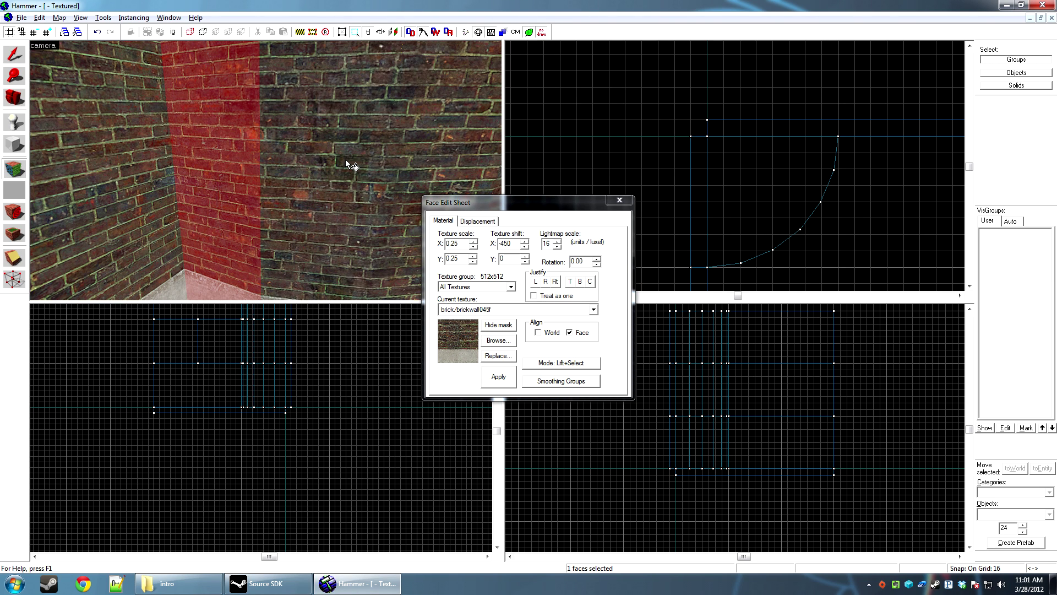
{"action": "right_click", "coordinate": [323, 153], "text": "alt"}
{"action": "key", "text": "d"}
{"action": "left_click", "coordinate": [242, 174]}
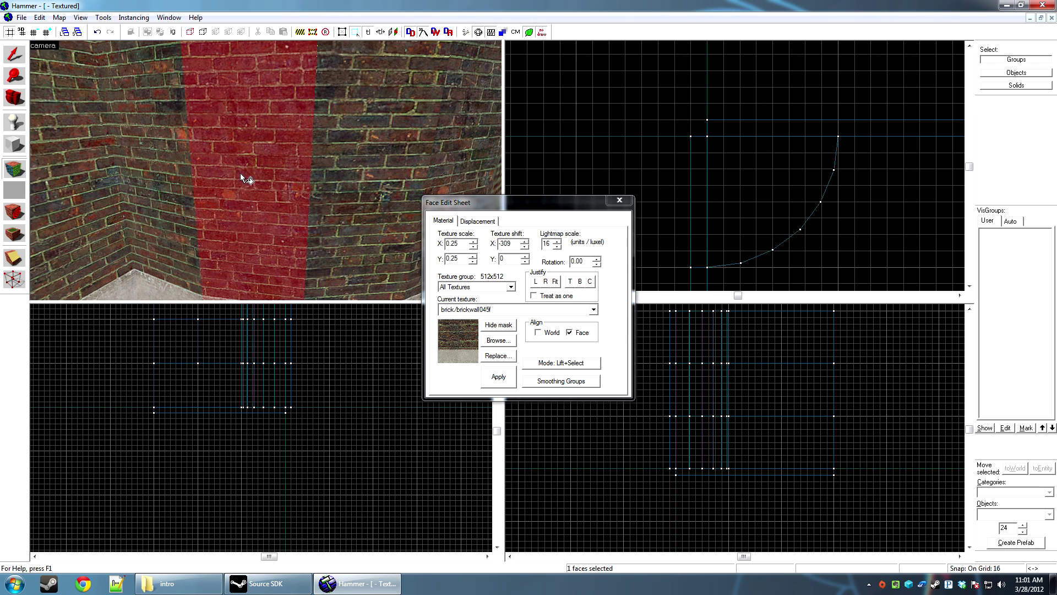
{"action": "right_click", "coordinate": [339, 166], "text": "alt"}
{"action": "key", "text": "d"}
{"action": "left_click", "coordinate": [248, 180]}
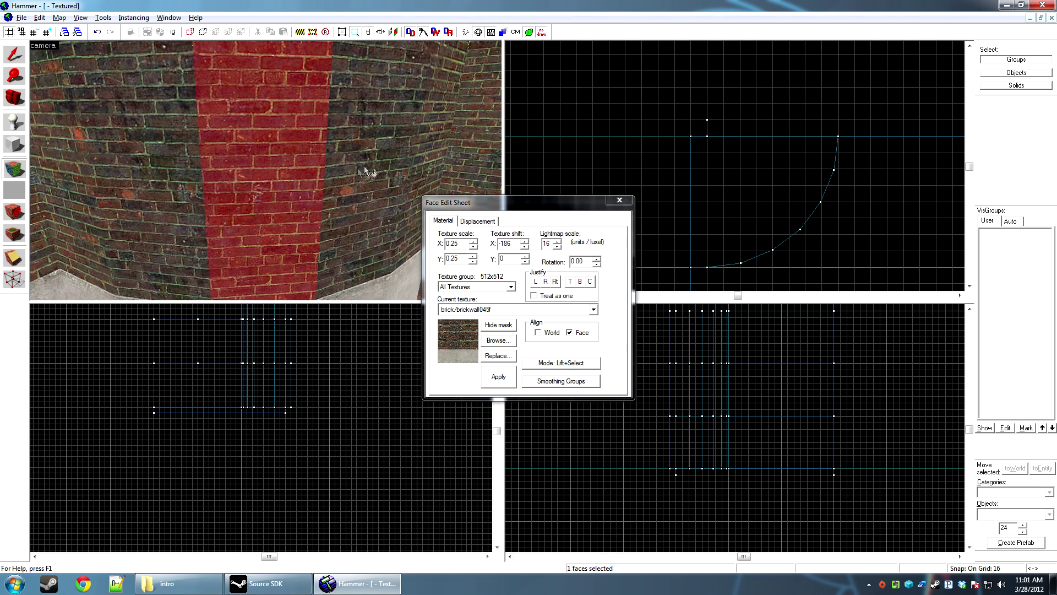
{"action": "right_click", "coordinate": [370, 160], "text": "alt"}
Continue the wrapped brick texture across the bottom section's last two curved faces toward the right wall
{"action": "key", "text": "d"}
{"action": "left_click", "coordinate": [325, 163]}
{"action": "key", "text": "z"}
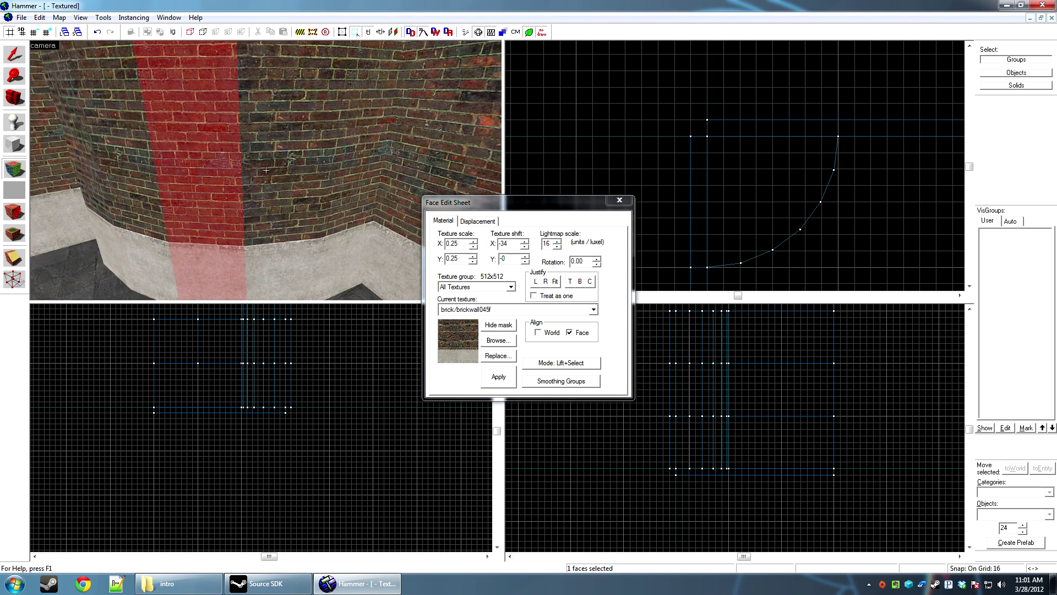
{"action": "key", "text": "z"}
{"action": "right_click", "coordinate": [277, 170], "text": "alt"}
{"action": "left_click", "coordinate": [277, 182]}
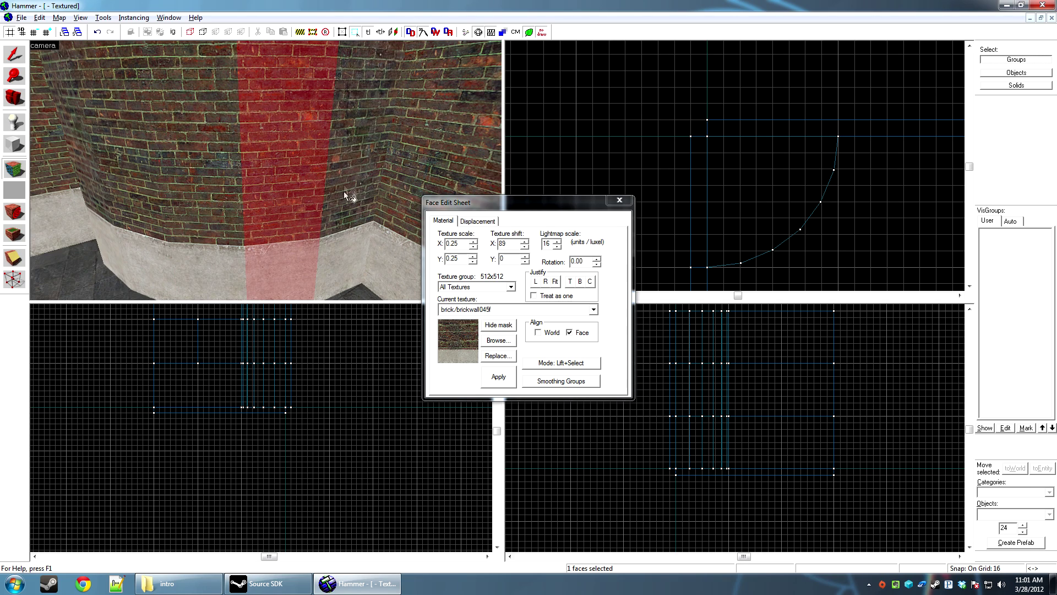
{"action": "left_click_drag", "start_coordinate": [249, 183], "coordinate": [271, 179]}
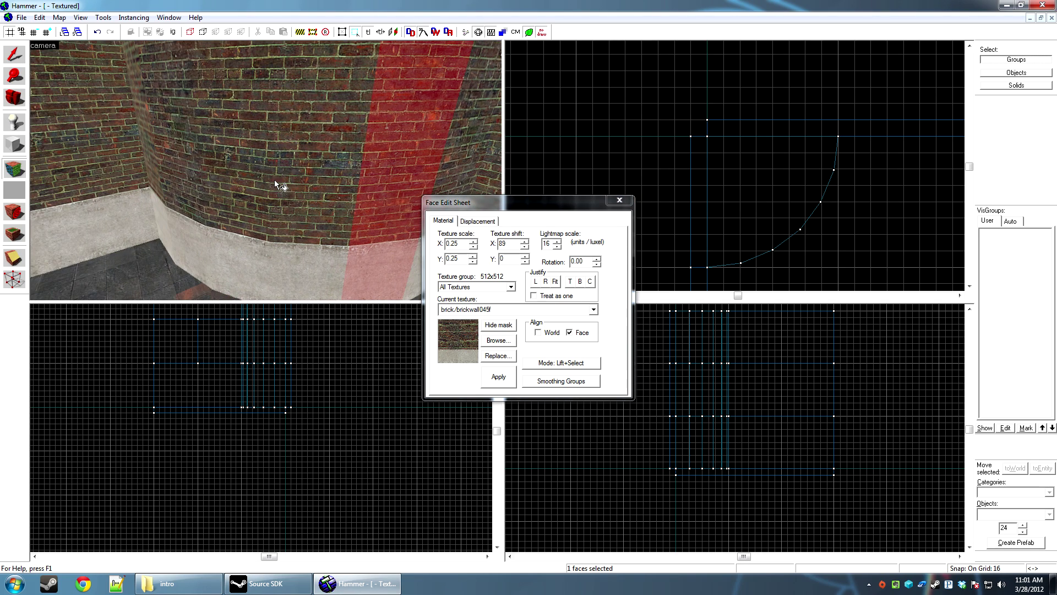
Apply the right wall's window texture brick/brickwall045c to all curved faces of the column's middle section
{"action": "key", "text": "s"}
{"action": "key", "text": "z"}
{"action": "key", "text": "w"}
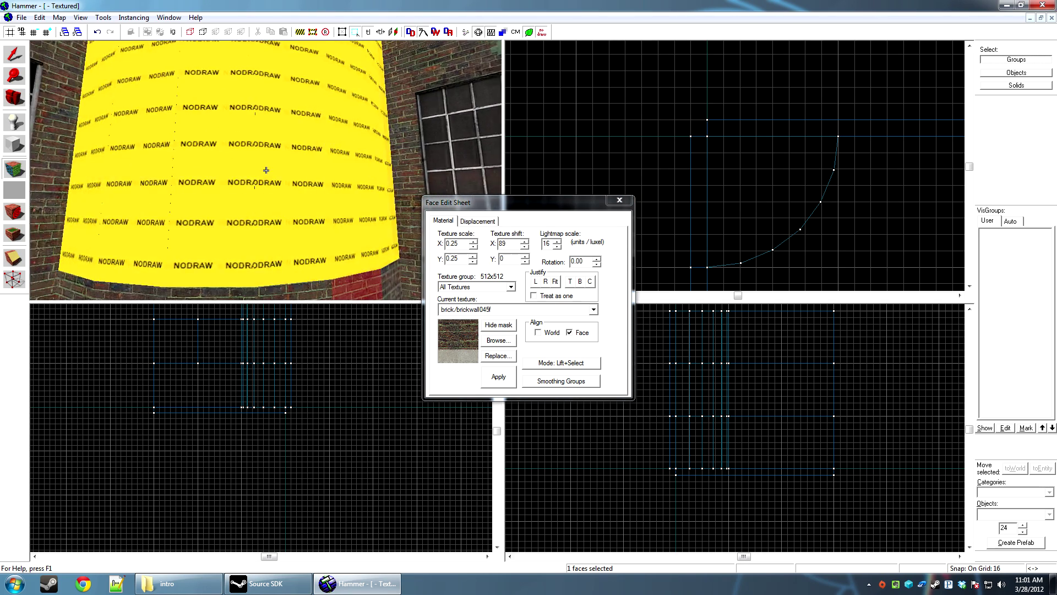
{"action": "key", "text": "s"}
{"action": "key", "text": "s"}
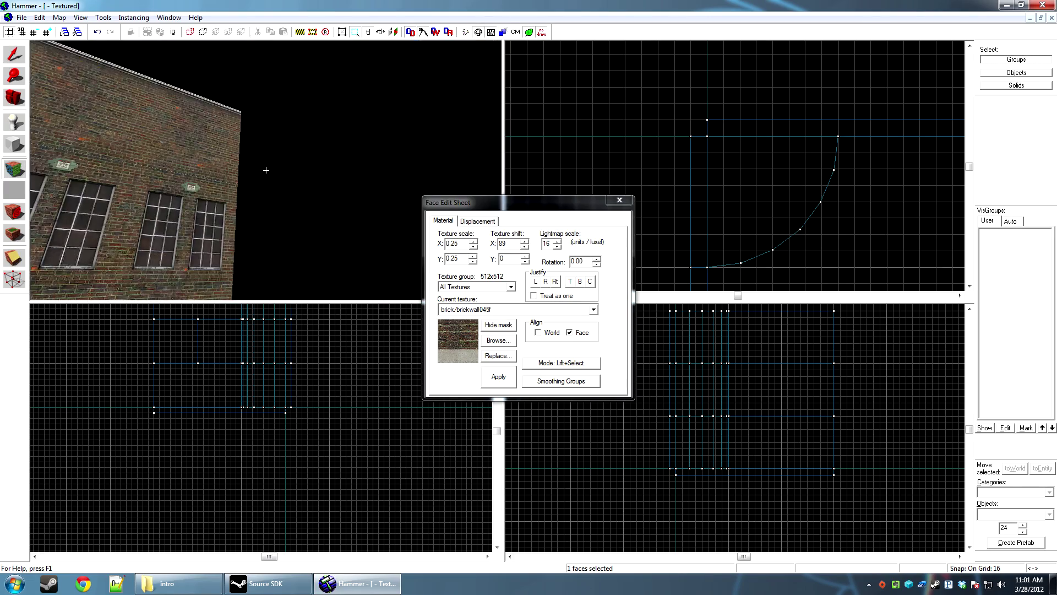
{"action": "key", "text": "w"}
{"action": "key", "text": "z"}
{"action": "left_click", "coordinate": [403, 154]}
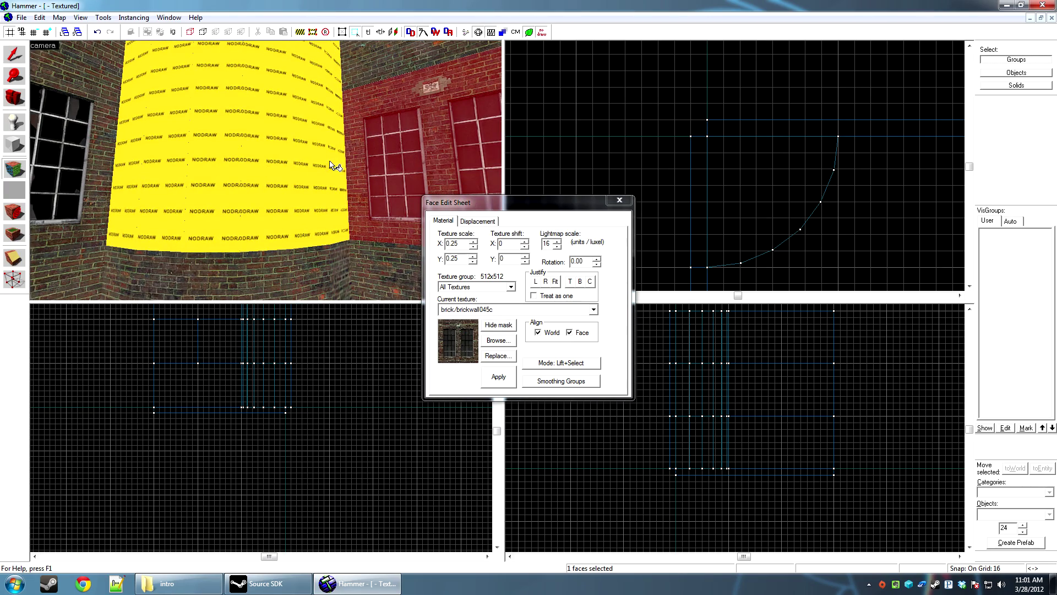
{"action": "right_click_drag", "start_coordinate": [333, 166], "coordinate": [104, 184]}
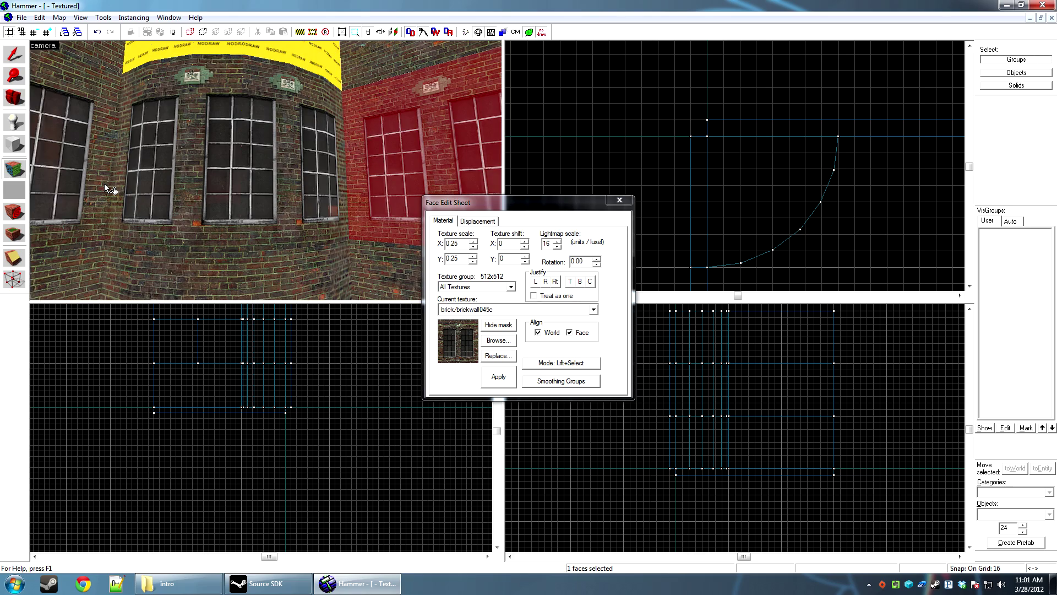
Re-align the window texture face by face from the right wall across the right part of the column's middle section
{"action": "key", "text": "a"}
{"action": "key", "text": "w"}
{"action": "key", "text": "s"}
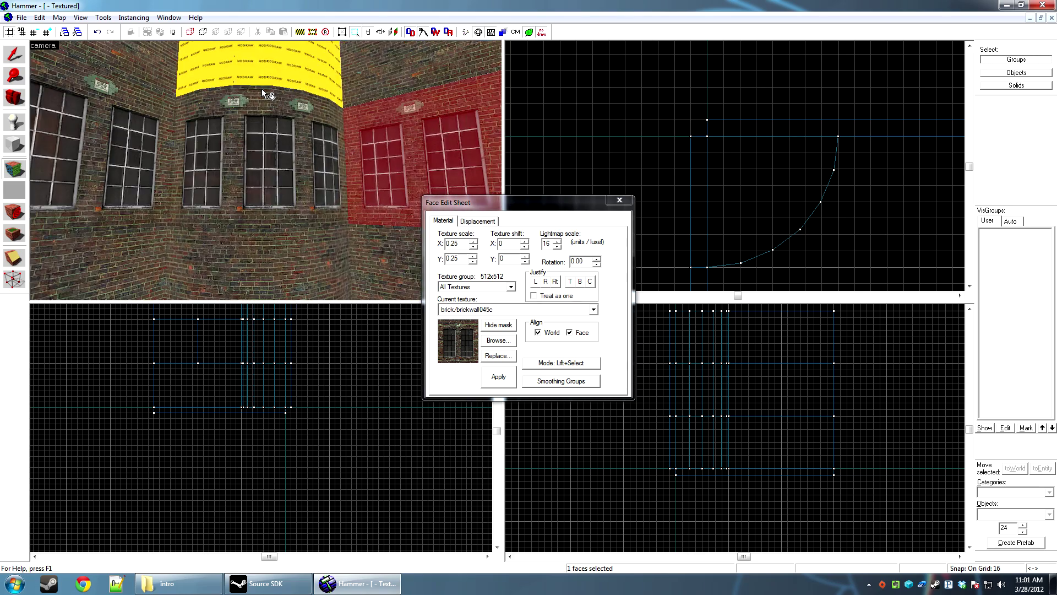
{"action": "key", "text": "w"}
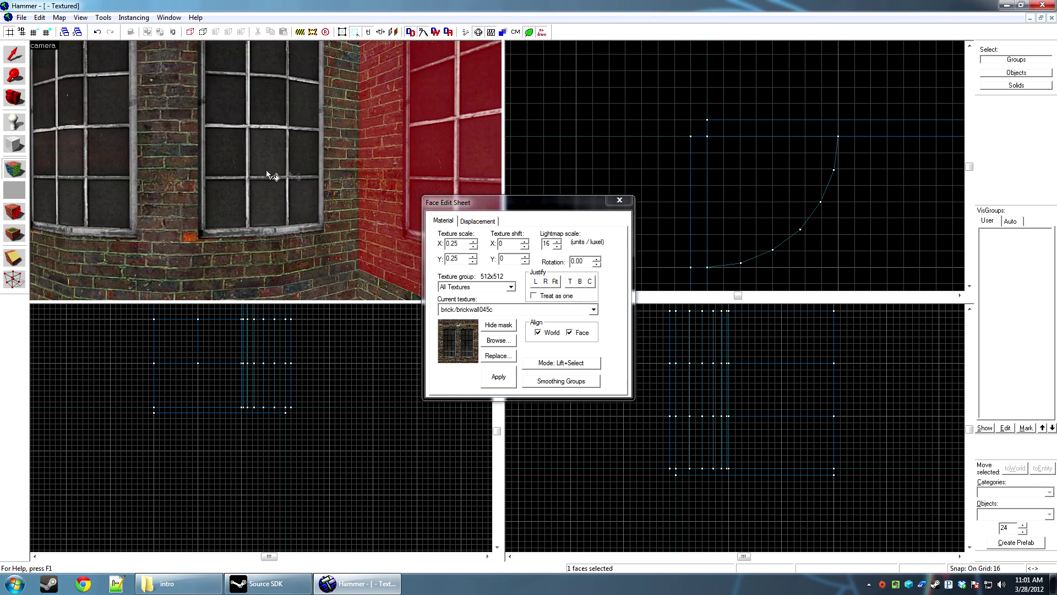
{"action": "left_click", "coordinate": [348, 161]}
{"action": "key", "text": "a"}
{"action": "key", "text": "s"}
{"action": "right_click", "coordinate": [338, 194], "text": "alt"}
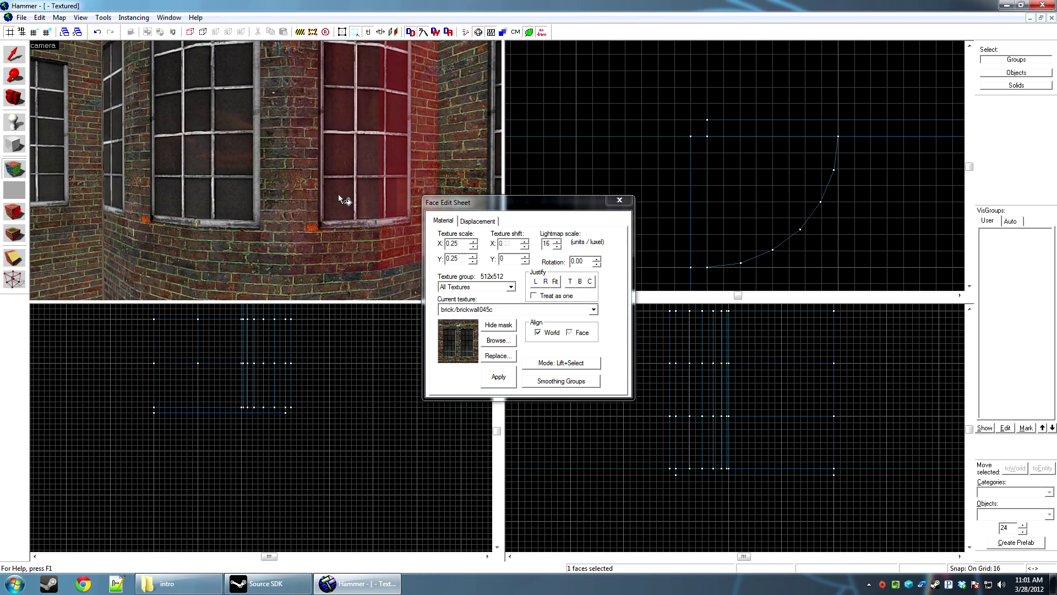
{"action": "right_click", "coordinate": [270, 196], "text": "alt"}
{"action": "left_click", "coordinate": [270, 196]}
{"action": "right_click", "coordinate": [183, 210], "text": "alt"}
Continue aligning the window texture across the two leftmost faces of the column's middle section
{"action": "key", "text": "a"}
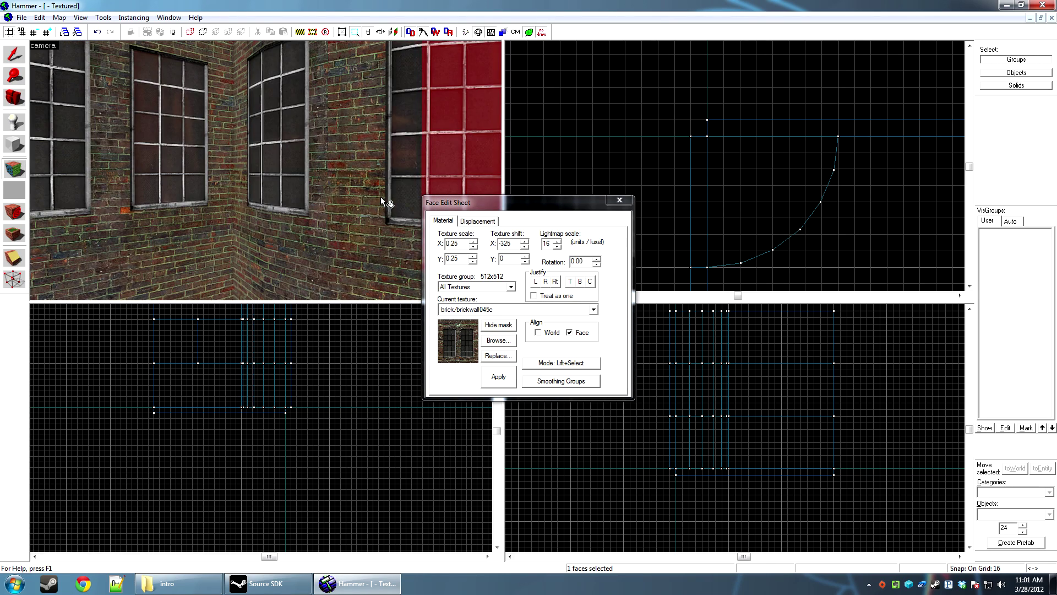
{"action": "left_click", "coordinate": [381, 196]}
{"action": "right_click", "coordinate": [308, 195], "text": "alt"}
{"action": "left_click", "coordinate": [309, 195]}
{"action": "right_click", "coordinate": [257, 206], "text": "alt"}
Wrap the upper wall texture brick/brickwall045d from the left wall across the first four faces of the column's top section, face by face
{"action": "key", "text": "z"}
{"action": "key", "text": "s"}
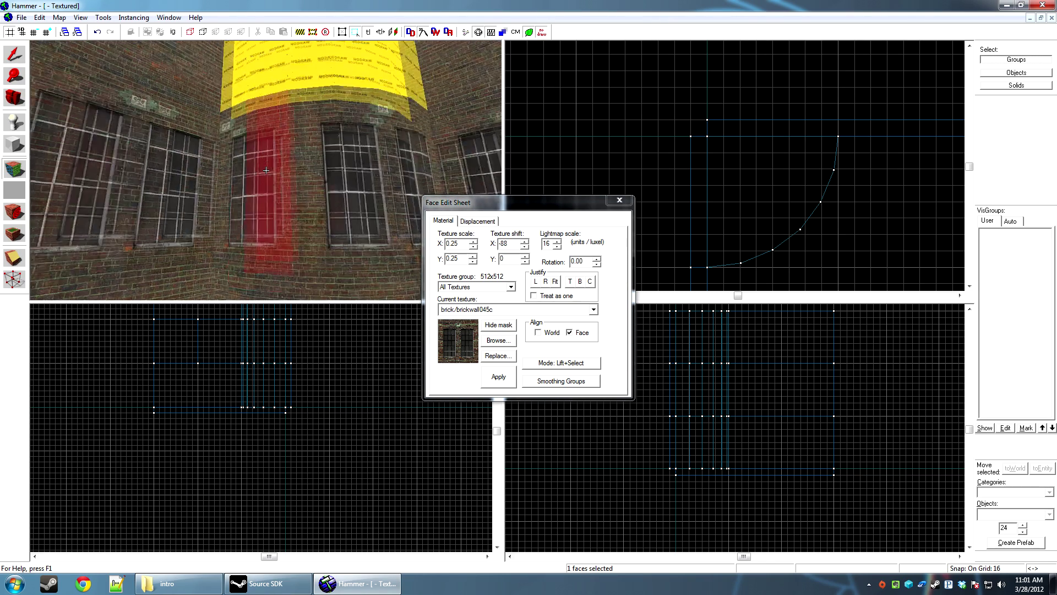
{"action": "key", "text": "s"}
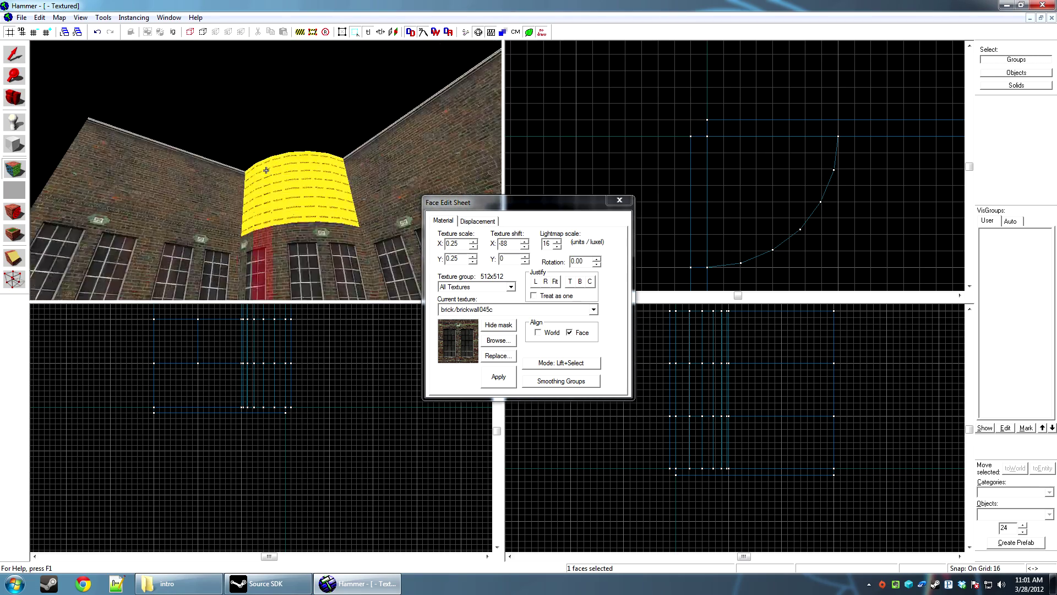
{"action": "key", "text": "w"}
{"action": "key", "text": "z"}
{"action": "left_click", "coordinate": [199, 186]}
{"action": "right_click", "coordinate": [234, 192], "text": "alt"}
{"action": "left_click", "coordinate": [234, 192]}
{"action": "right_click", "coordinate": [270, 193], "text": "alt"}
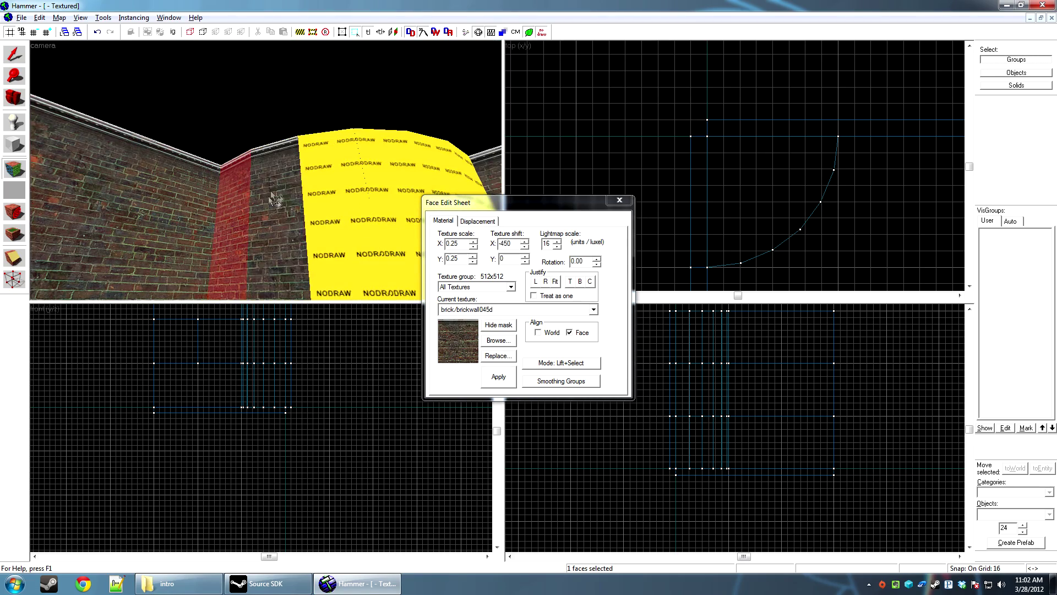
{"action": "left_click", "coordinate": [270, 193]}
{"action": "right_click", "coordinate": [319, 195], "text": "alt"}
{"action": "left_click", "coordinate": [319, 195]}
{"action": "right_click", "coordinate": [385, 192], "text": "alt"}
Continue brick/brickwall045d across the last two faces of the column's top section and close face editing
{"action": "key", "text": "z"}
{"action": "key", "text": "d"}
{"action": "key", "text": "z"}
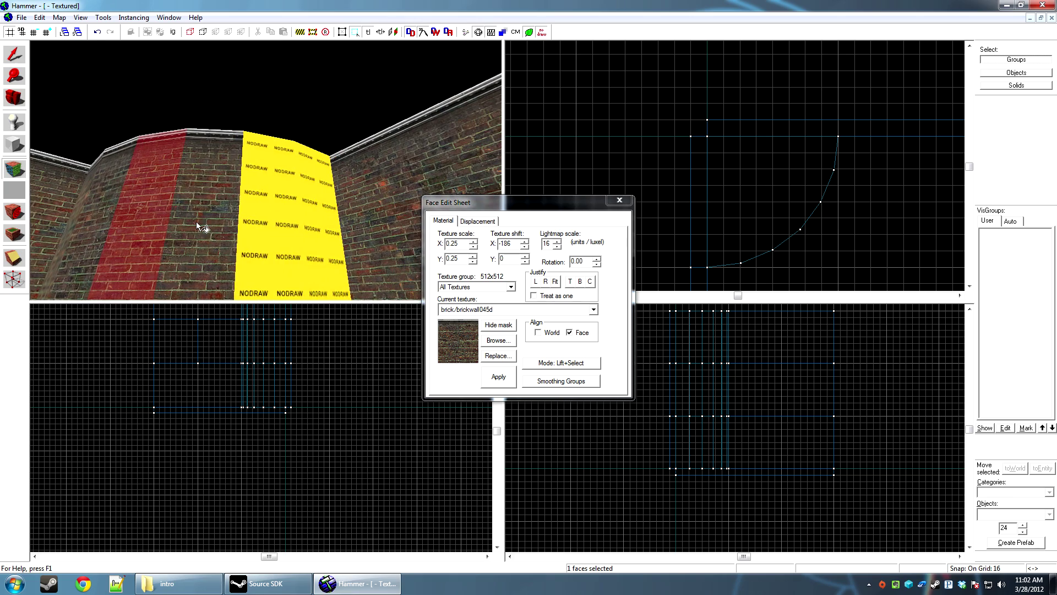
{"action": "left_click", "coordinate": [200, 227]}
{"action": "right_click", "coordinate": [267, 216]}
{"action": "right_click", "coordinate": [318, 207], "text": "alt"}
{"action": "left_click", "coordinate": [620, 201]}
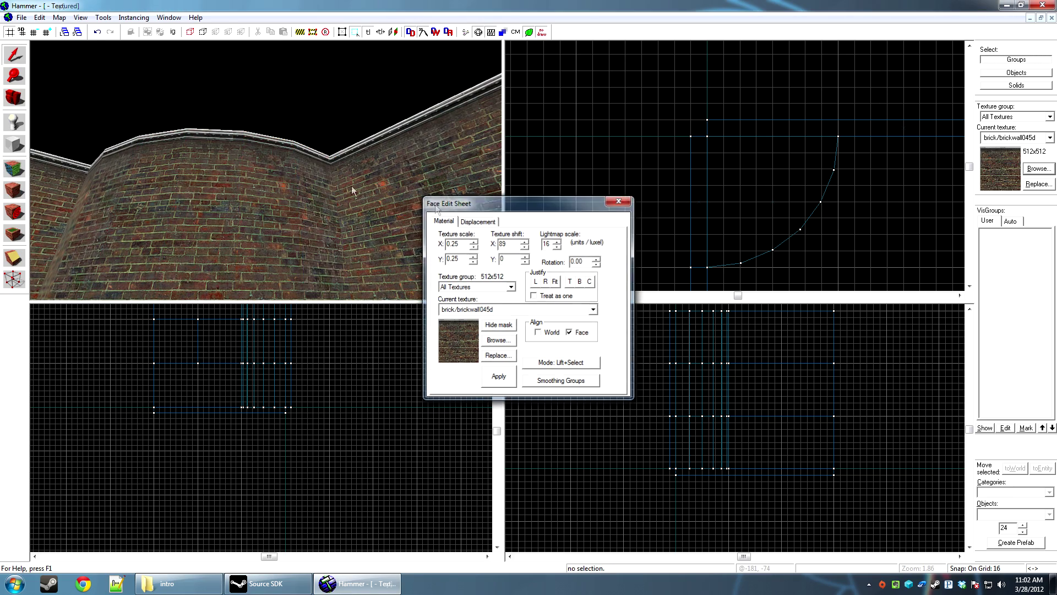
Tie the column's top, middle and bottom sections together into one func_detail entity and clear the selection
{"action": "key", "text": "z"}
{"action": "key", "text": "s"}
{"action": "key", "text": "z"}
{"action": "key", "text": "w"}
{"action": "key", "text": "a"}
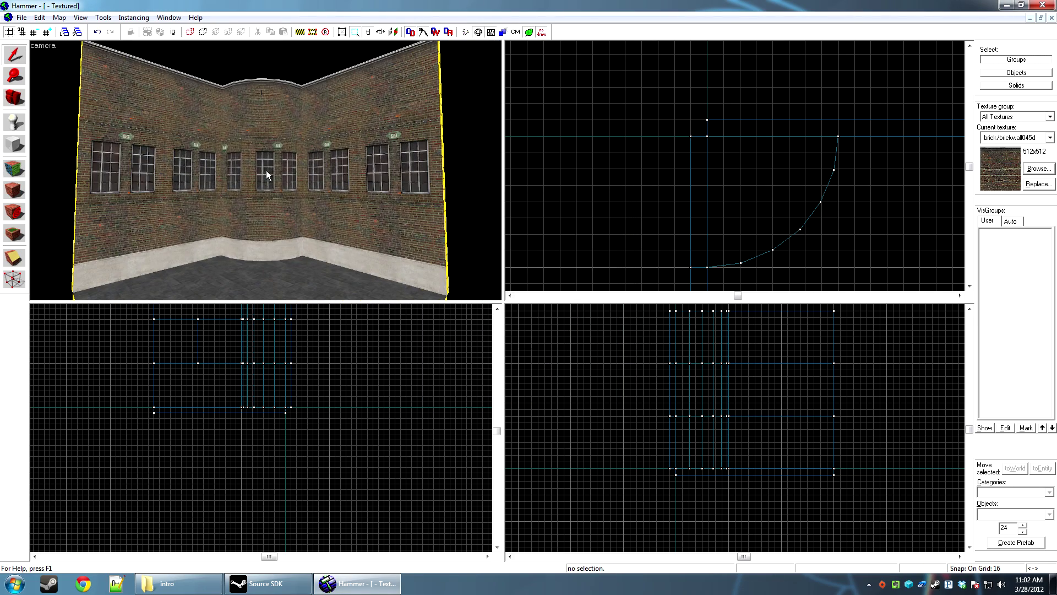
{"action": "left_click", "coordinate": [263, 119]}
{"action": "left_click", "coordinate": [265, 164], "text": "ctrl"}
{"action": "left_click", "coordinate": [267, 221], "text": "ctrl"}
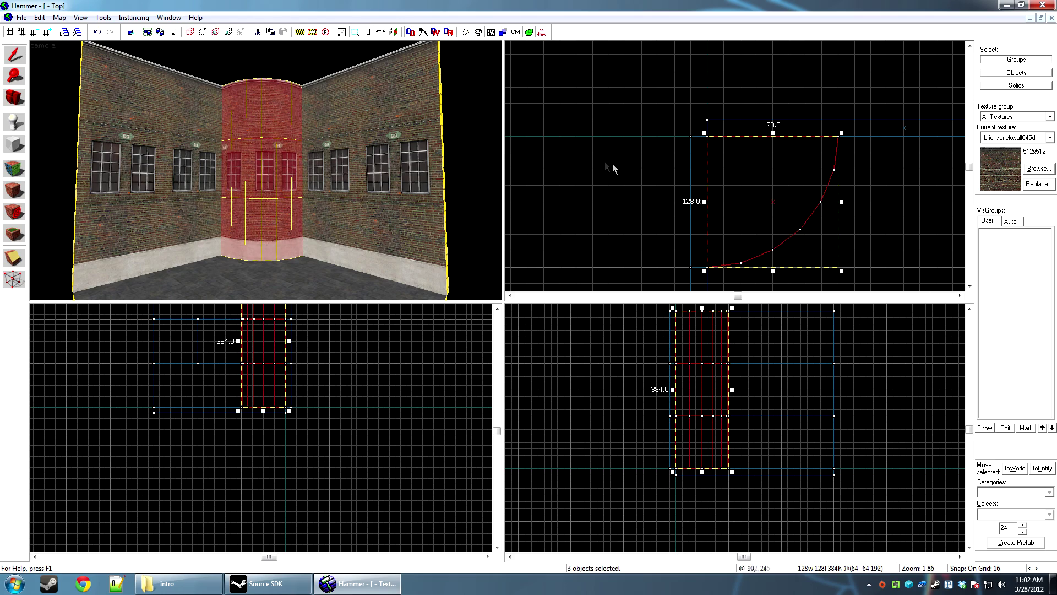
{"action": "key", "text": "ctrl+t"}
{"action": "left_click", "coordinate": [682, 435]}
{"action": "left_click", "coordinate": [639, 437]}
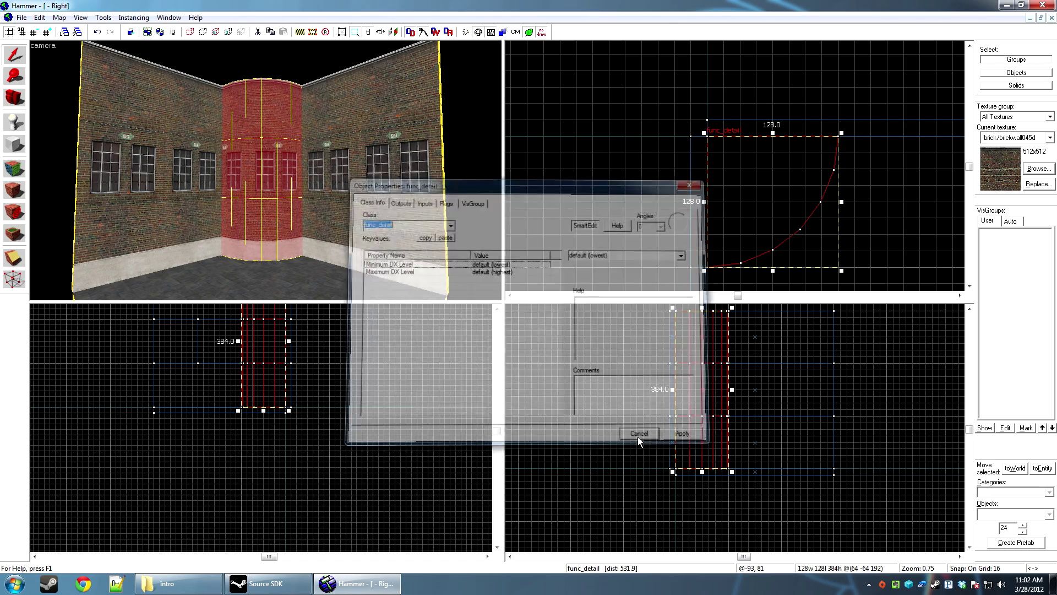
{"action": "key", "text": "Escape"}
Copy the middle window section at the left wall's outer end, placing the copy 128 units further outward and 48 units lower
{"action": "key", "text": "w"}
{"action": "key", "text": "z"}
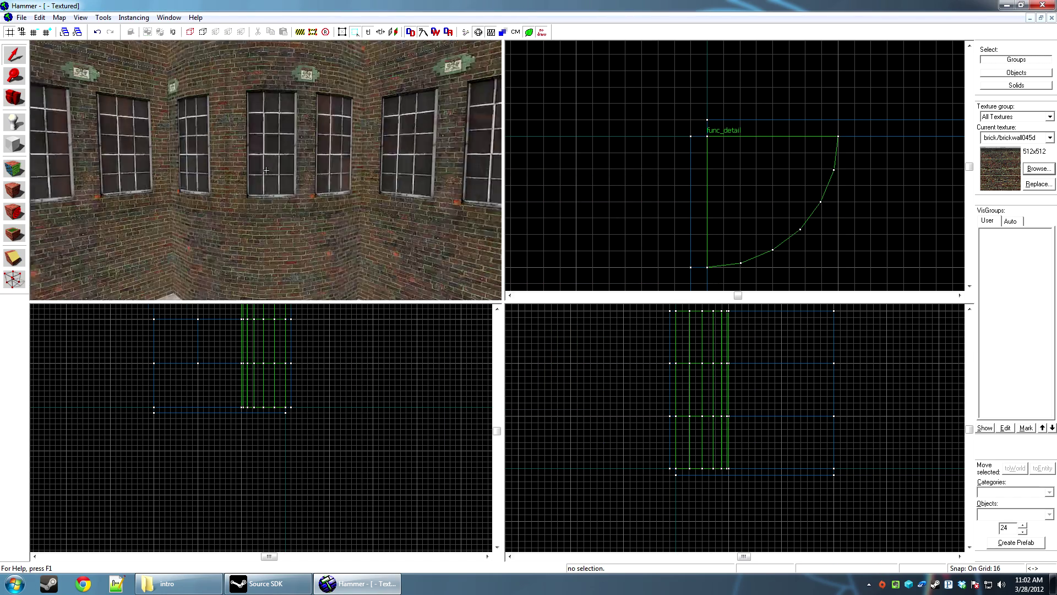
{"action": "key", "text": "s"}
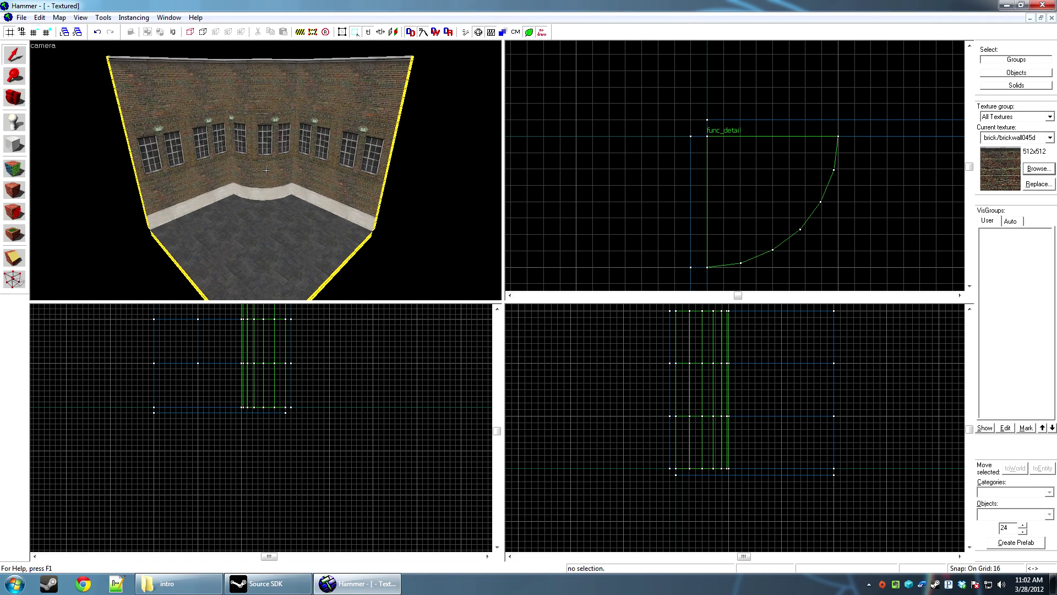
{"action": "key", "text": "w"}
{"action": "key", "text": "z"}
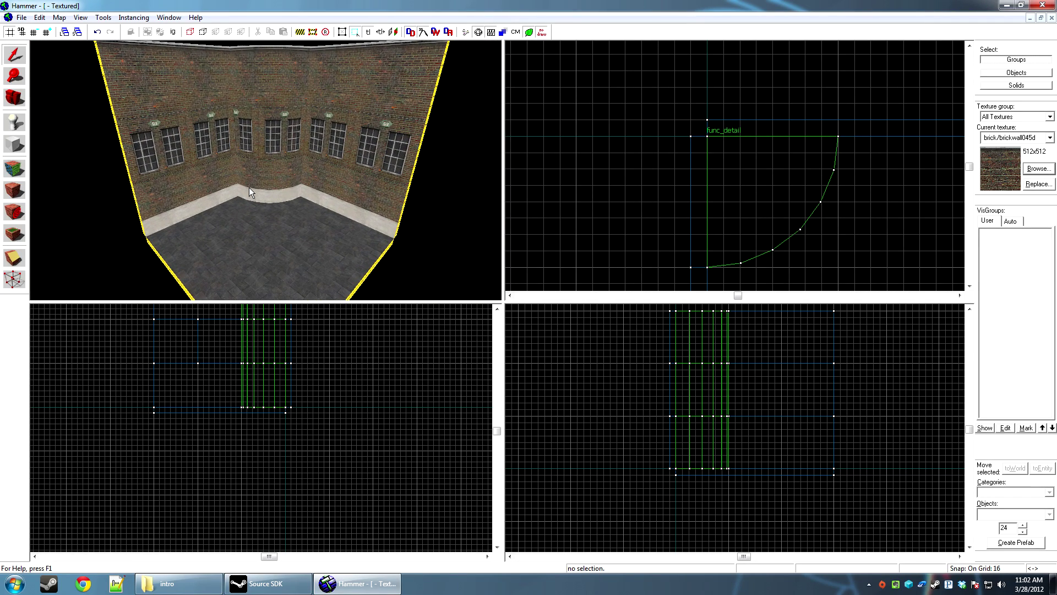
{"action": "left_click", "coordinate": [163, 175]}
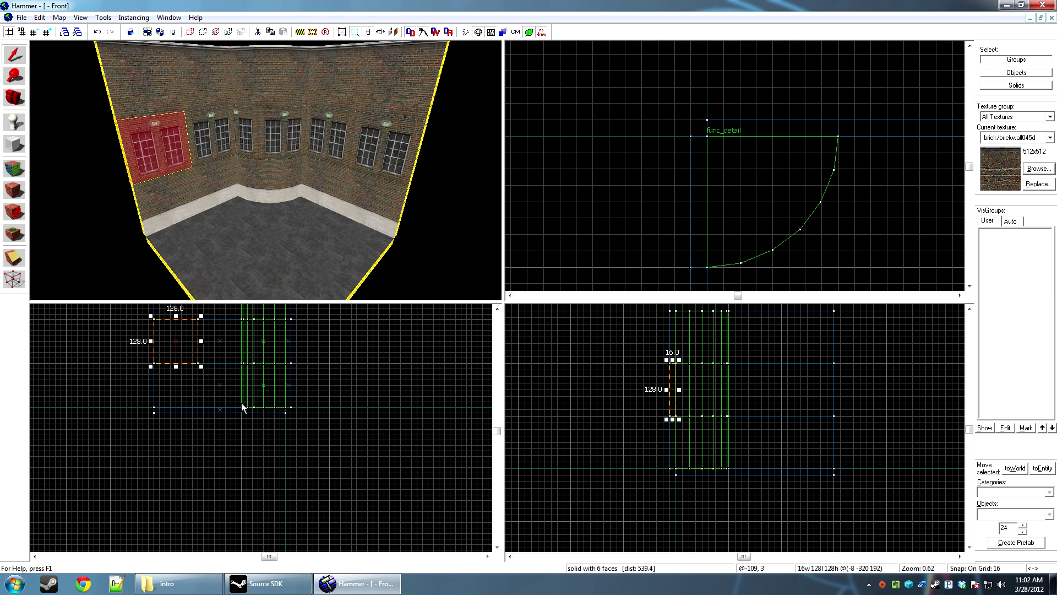
{"action": "scroll", "coordinate": [243, 407], "scroll_direction": "up", "scroll_amount": 5}
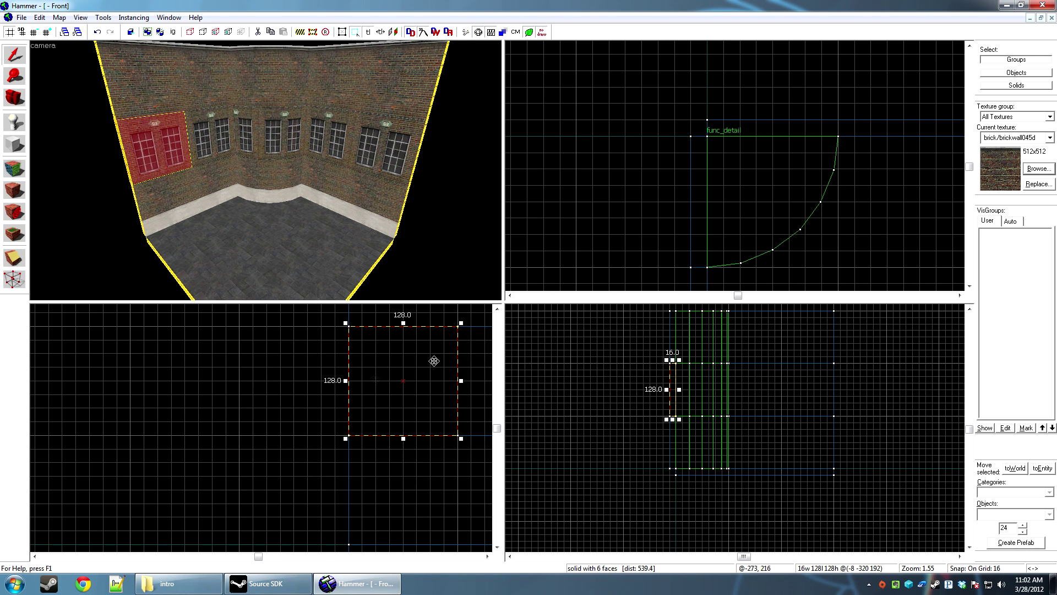
{"action": "mouse_move", "coordinate": [411, 373]}
{"action": "left_mouse_down"}
{"action": "mouse_move", "coordinate": [275, 417]}
{"action": "mouse_move", "coordinate": [297, 414]}
{"action": "left_mouse_up"}
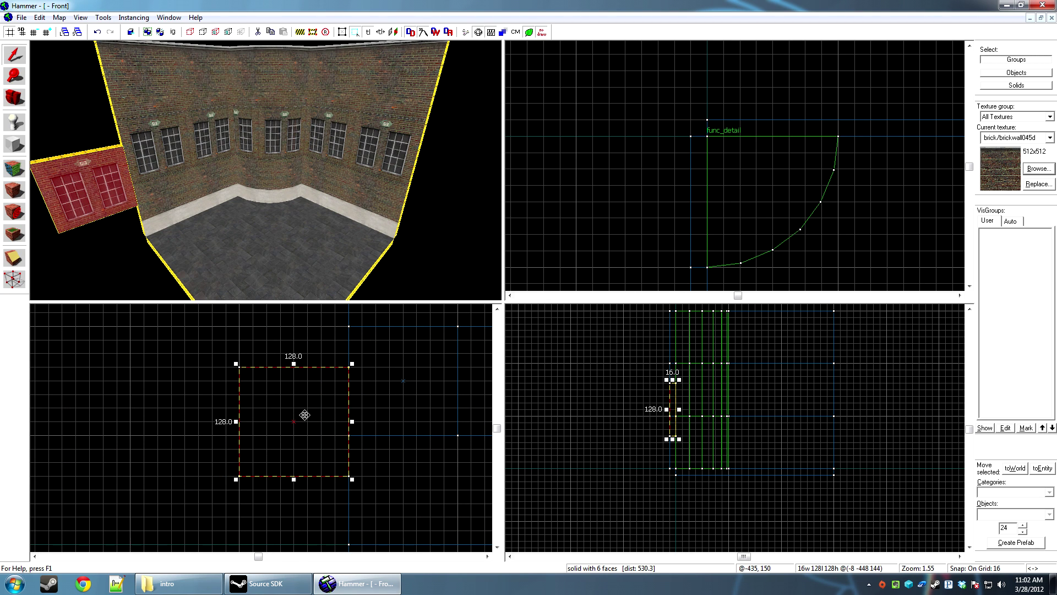
{"action": "key", "text": "shift+a"}
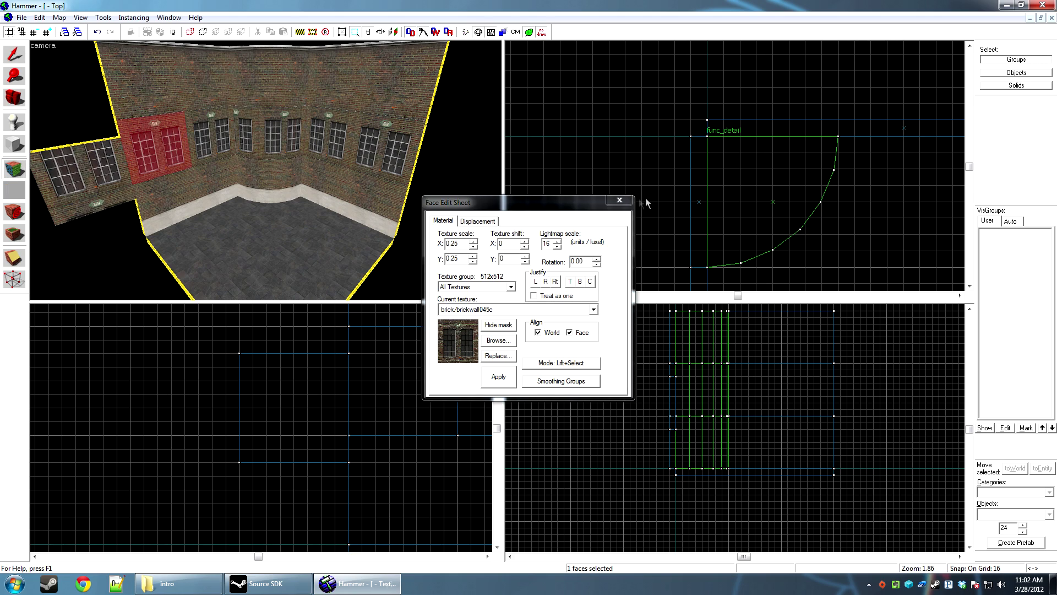
{"action": "left_click", "coordinate": [620, 200]}
{"action": "key", "text": "z"}
{"action": "key", "text": "w"}
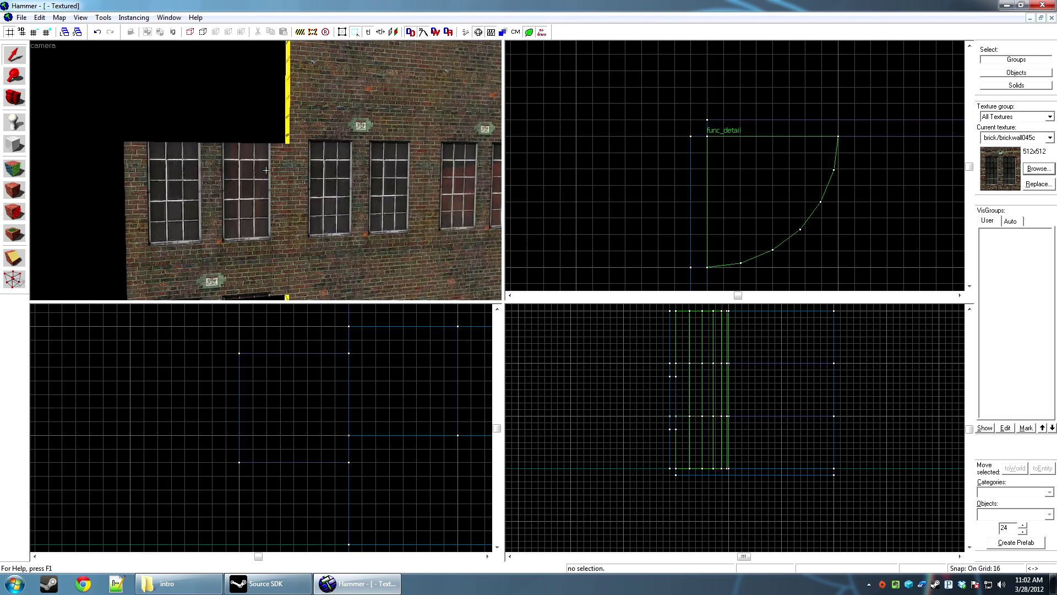
{"action": "key", "text": "s"}
{"action": "key", "text": "z"}
{"action": "key", "text": "Up"}
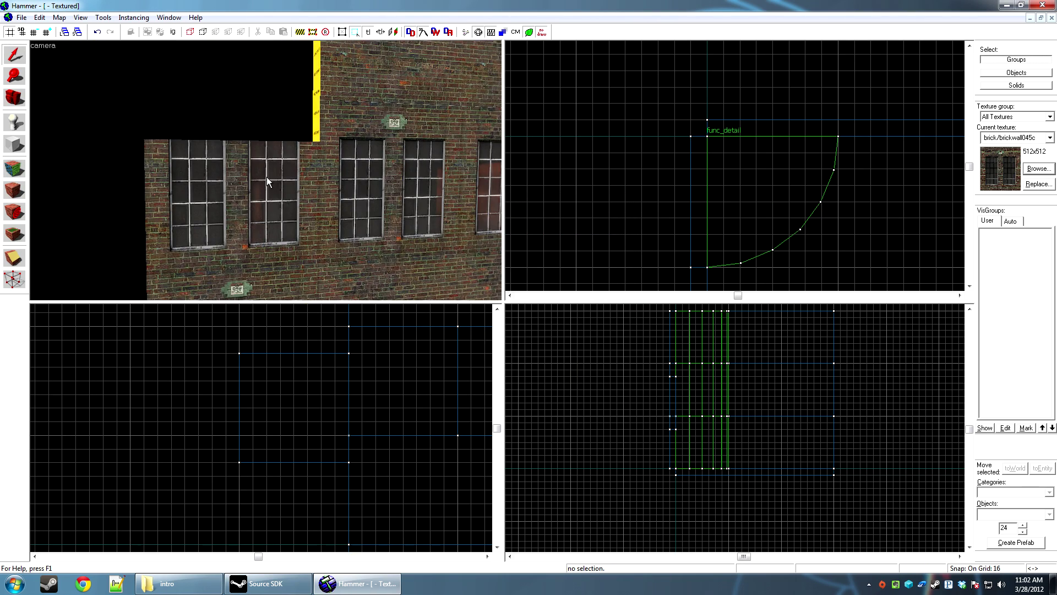
Try a vertical texture shift of 10 on the copied window section's front face, and justify the texture to the face's top edge
{"action": "key", "text": "shift+a"}
{"action": "left_click", "coordinate": [250, 216]}
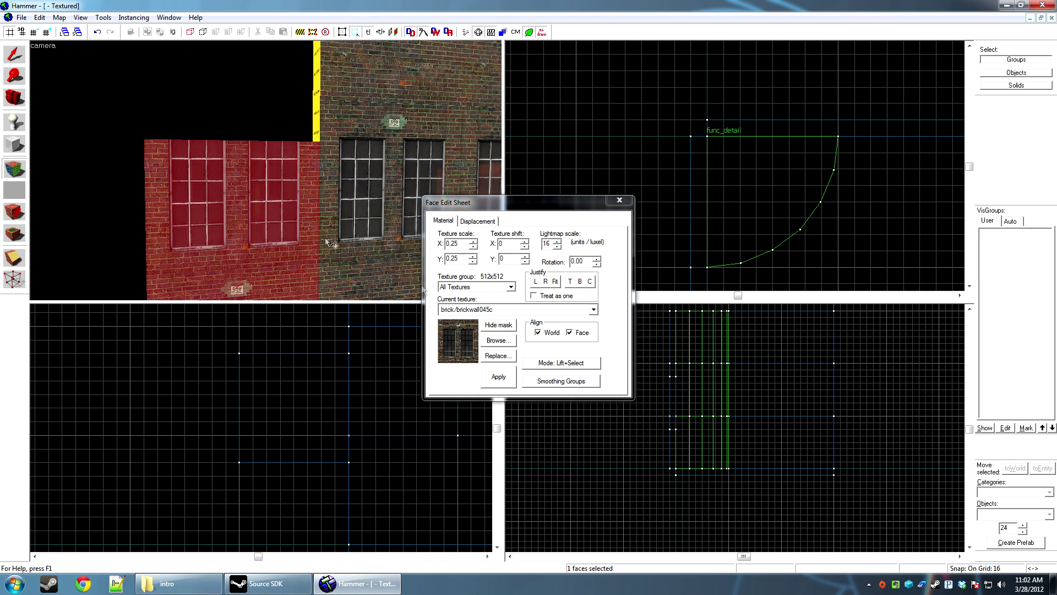
{"action": "left_click", "coordinate": [524, 256]}
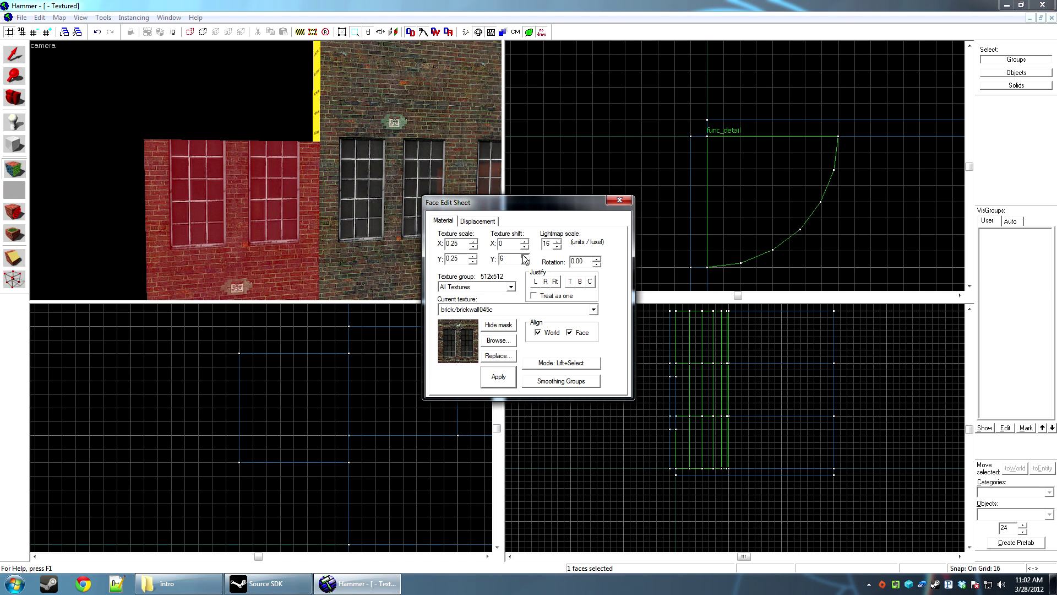
{"action": "scroll", "coordinate": [271, 210], "scroll_direction": "down", "scroll_amount": 2}
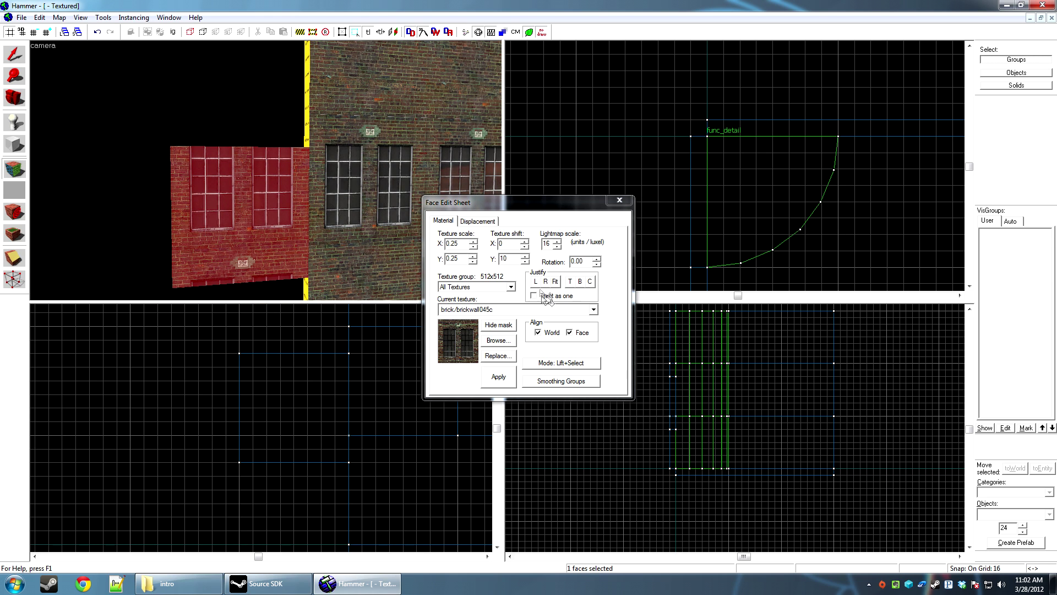
{"action": "left_click", "coordinate": [571, 281]}
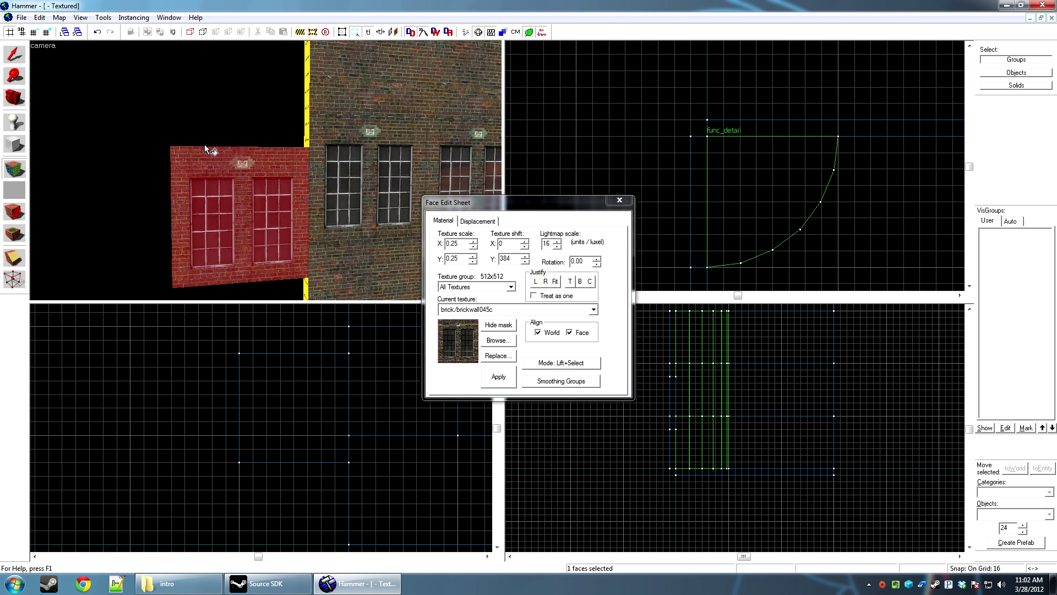
{"action": "left_click", "coordinate": [620, 201]}
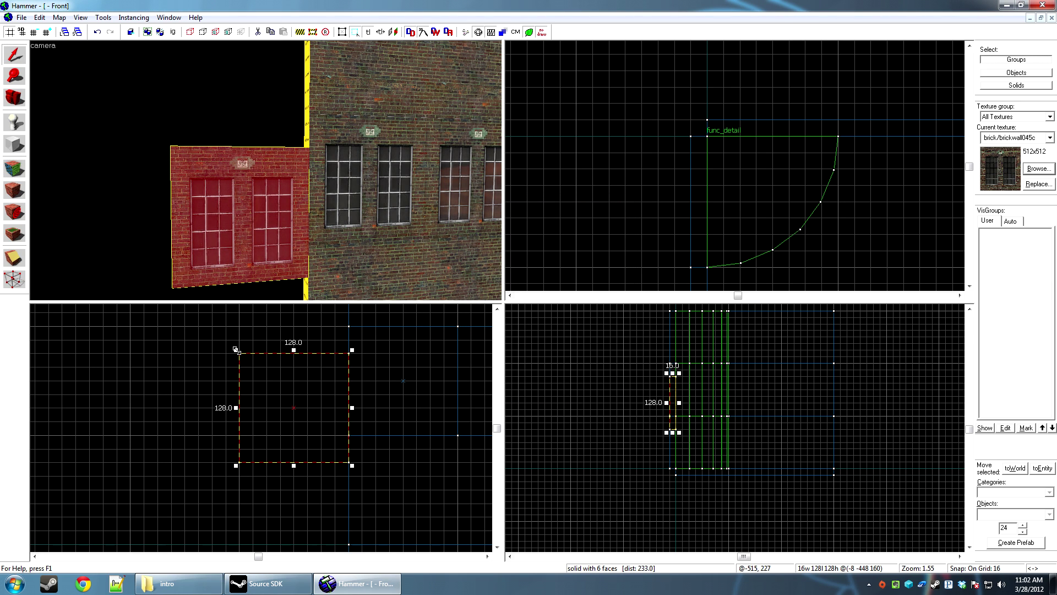
Enlarge the copied window section to 160 by 160 units and fit brick/brickwall045c to its front face
{"action": "left_click_drag", "start_coordinate": [236, 349], "coordinate": [213, 326]}
{"action": "key", "text": "shift+a"}
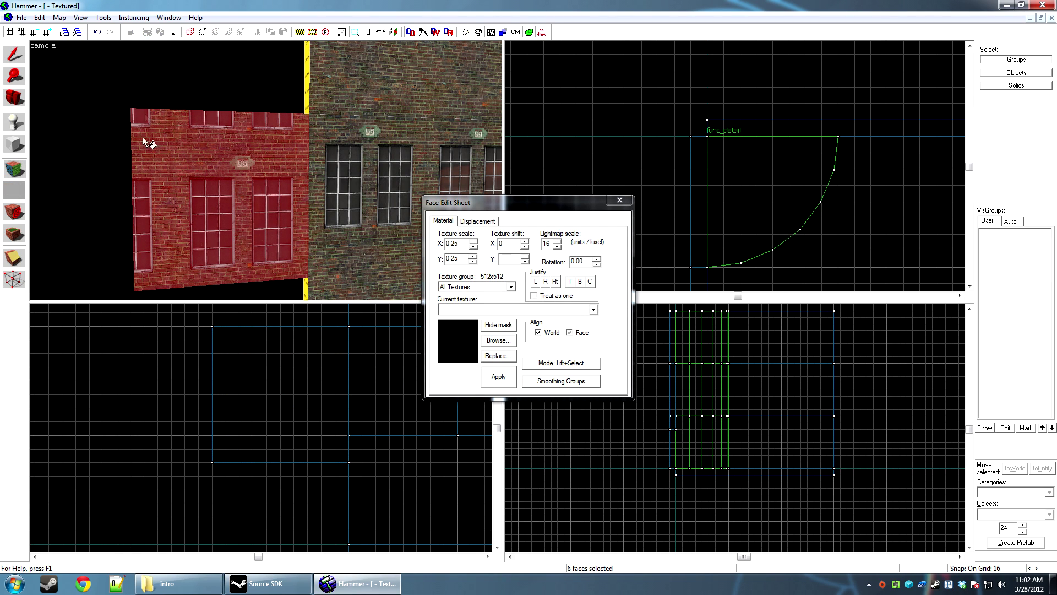
{"action": "left_click", "coordinate": [211, 165]}
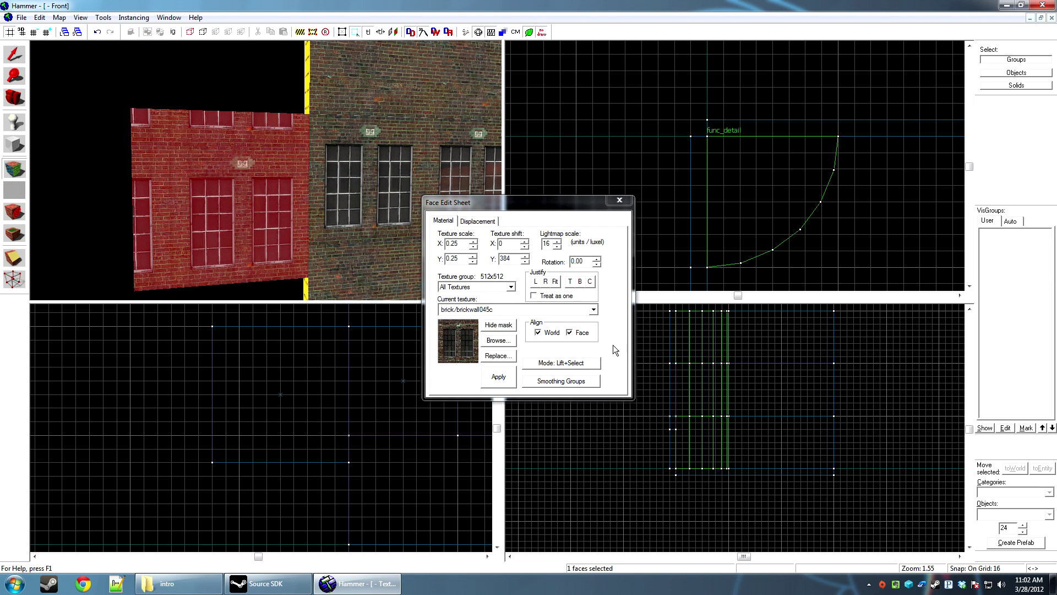
{"action": "left_click", "coordinate": [556, 282]}
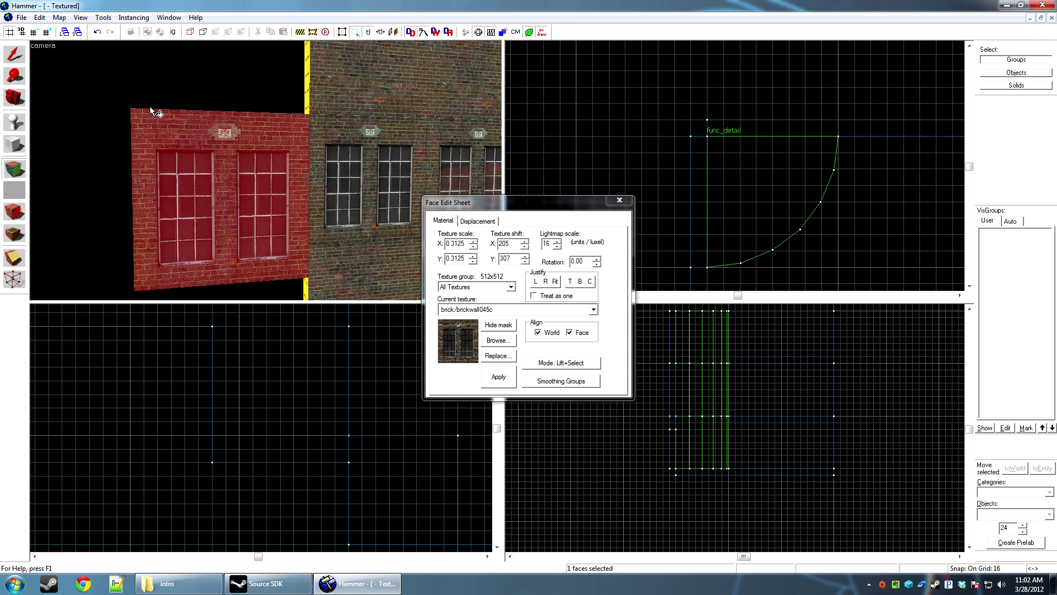
{"action": "left_click", "coordinate": [619, 200]}
{"action": "key", "text": "s"}
{"action": "key", "text": "a"}
{"action": "key", "text": "shift+a"}
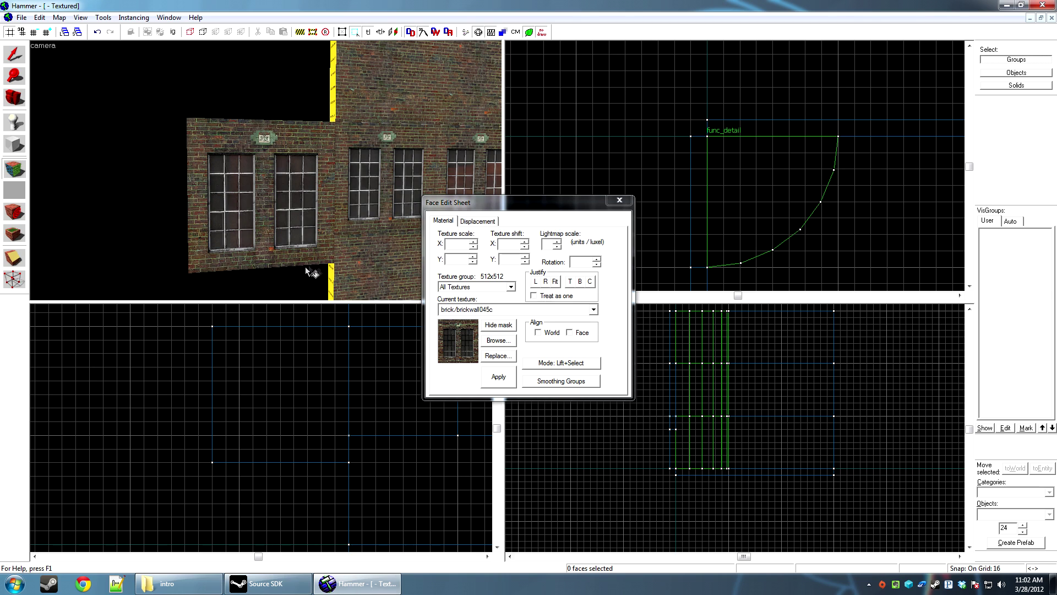
{"action": "left_click", "coordinate": [296, 226]}
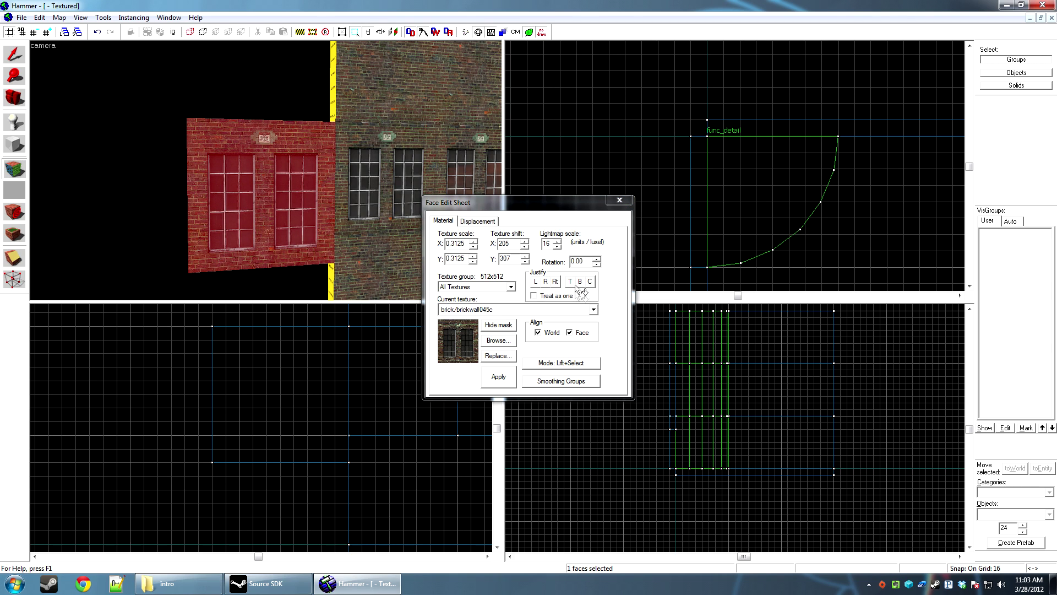
{"action": "left_click", "coordinate": [618, 202]}
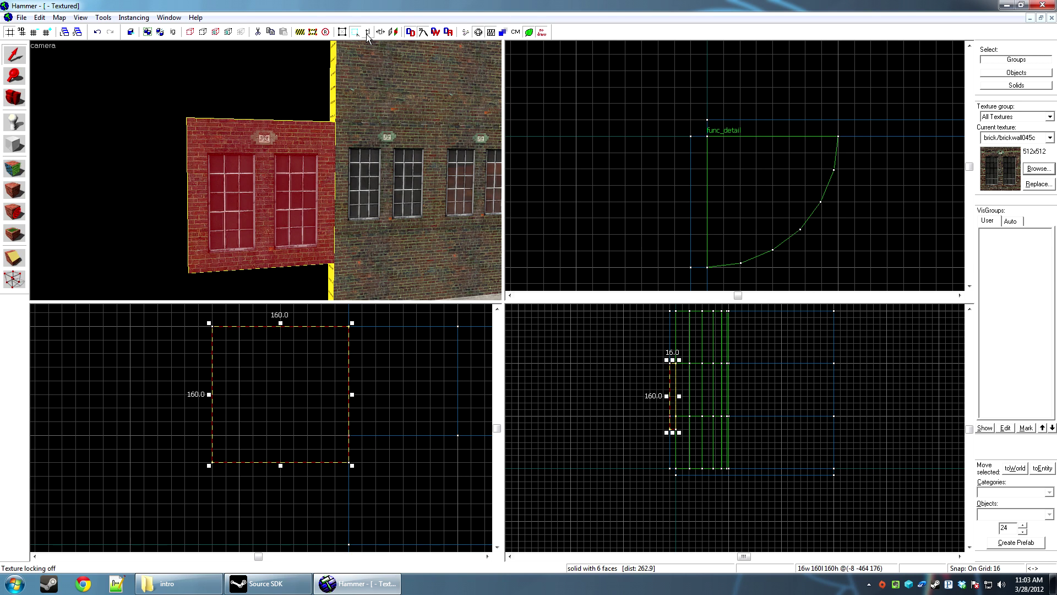
With texture locking off, move the copied window block outward, away from the left wall's outer end
{"action": "key", "text": "Left"}
{"action": "key", "text": "Left"}
{"action": "key", "text": "Left"}
{"action": "key", "text": "Left"}
{"action": "key", "text": "Left"}
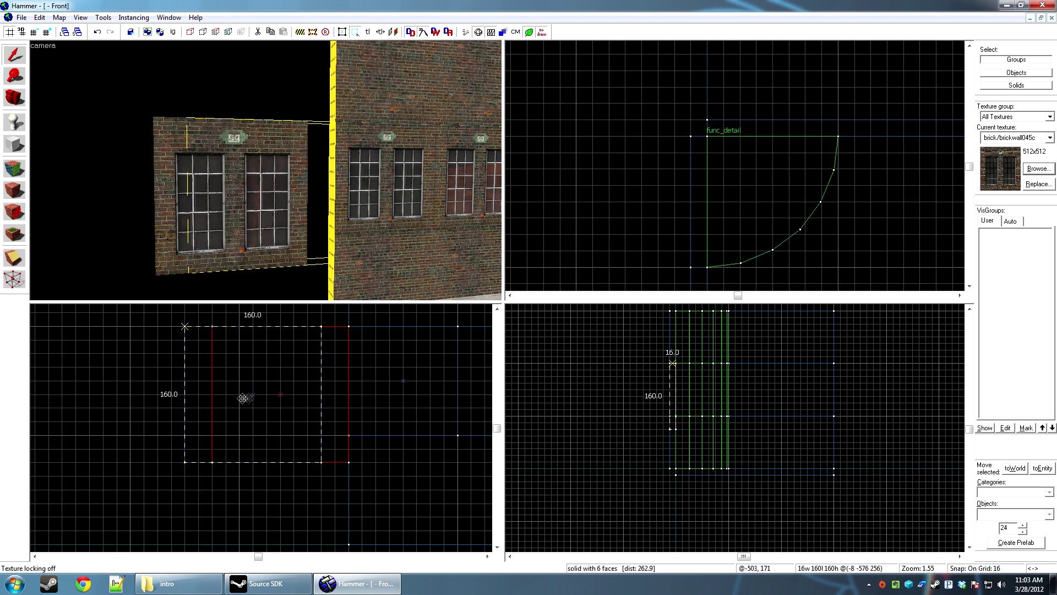
{"action": "mouse_move", "coordinate": [232, 395]}
{"action": "left_mouse_down"}
{"action": "mouse_move", "coordinate": [162, 387]}
{"action": "mouse_move", "coordinate": [177, 352]}
{"action": "mouse_move", "coordinate": [193, 352]}
{"action": "mouse_move", "coordinate": [177, 378]}
{"action": "mouse_move", "coordinate": [251, 407]}
{"action": "mouse_move", "coordinate": [259, 437]}
{"action": "left_mouse_up"}
{"action": "key", "text": "s"}
{"action": "key", "text": "a"}
{"action": "key", "text": "s"}
{"action": "key", "text": "z"}
{"action": "key", "text": "z"}
{"action": "mouse_move", "coordinate": [235, 435]}
{"action": "left_mouse_down"}
{"action": "mouse_move", "coordinate": [220, 439]}
{"action": "mouse_move", "coordinate": [221, 414]}
{"action": "mouse_move", "coordinate": [208, 410]}
{"action": "mouse_move", "coordinate": [276, 428]}
{"action": "left_mouse_up"}
{"action": "mouse_move", "coordinate": [239, 396]}
{"action": "left_mouse_down"}
{"action": "mouse_move", "coordinate": [245, 422]}
{"action": "mouse_move", "coordinate": [229, 404]}
{"action": "left_mouse_up"}
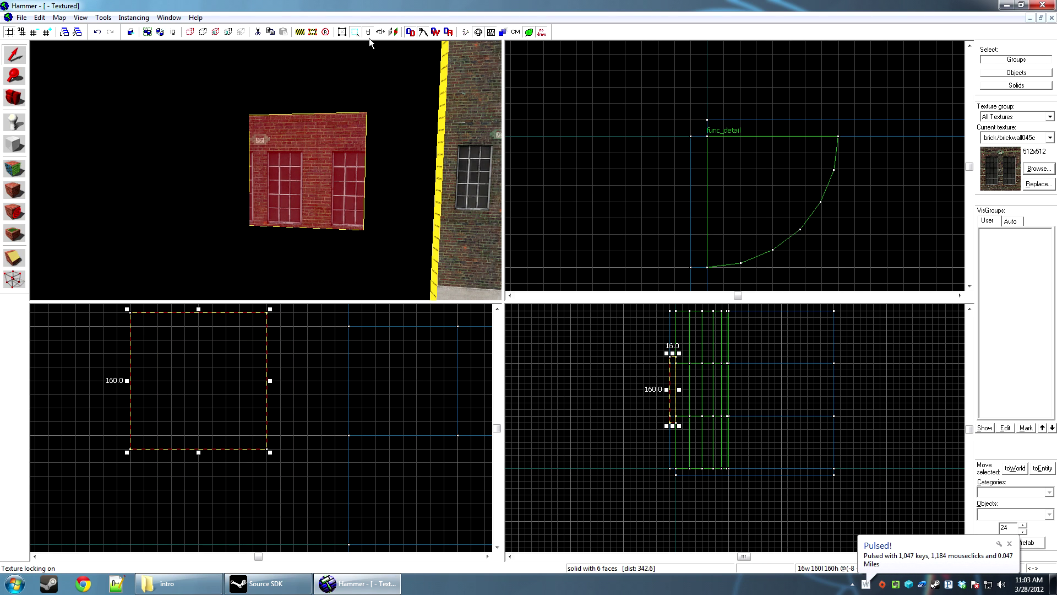
Move the window block further outward and upward with texture locking on, and refit brick/brickwall045c to its front face
{"action": "mouse_move", "coordinate": [269, 410]}
{"action": "left_mouse_down"}
{"action": "mouse_move", "coordinate": [248, 436]}
{"action": "mouse_move", "coordinate": [184, 406]}
{"action": "mouse_move", "coordinate": [267, 397]}
{"action": "mouse_move", "coordinate": [141, 436]}
{"action": "mouse_move", "coordinate": [182, 435]}
{"action": "left_mouse_up"}
{"action": "key", "text": "shift+a"}
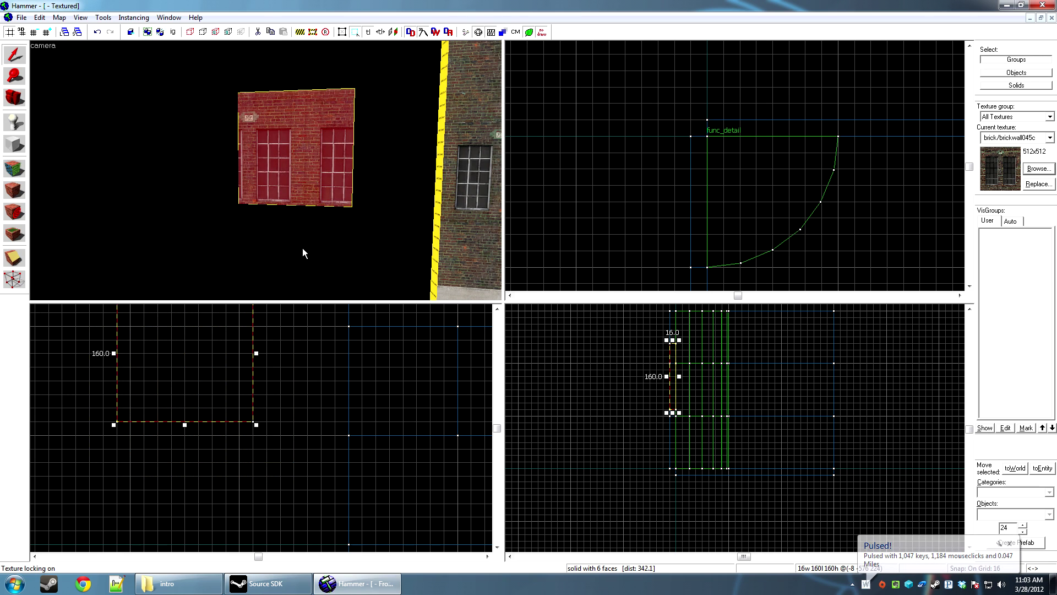
{"action": "left_click", "coordinate": [332, 153]}
{"action": "left_click", "coordinate": [555, 282]}
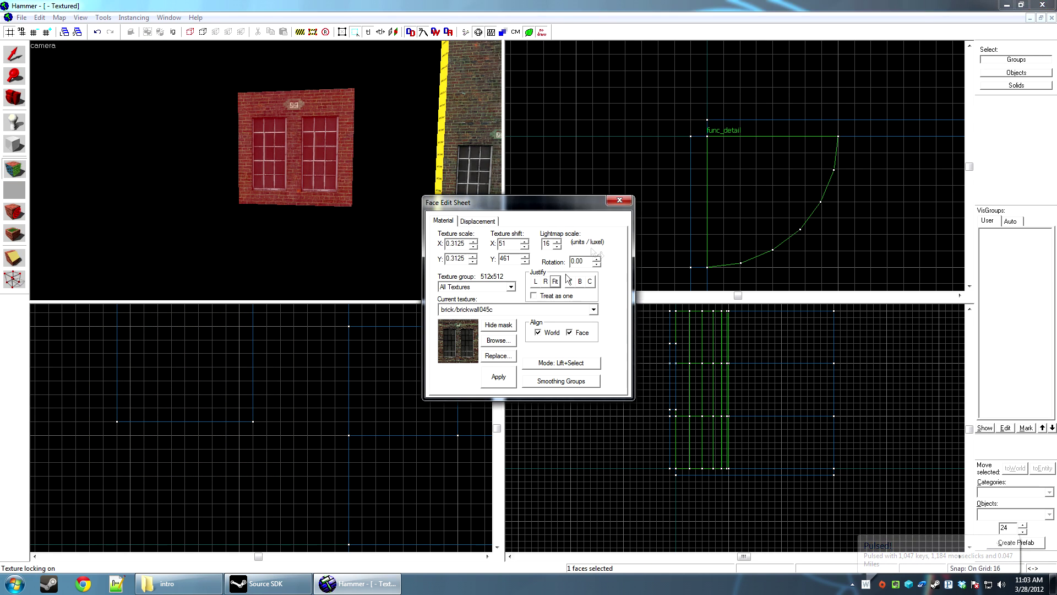
{"action": "key", "text": "shift+a"}
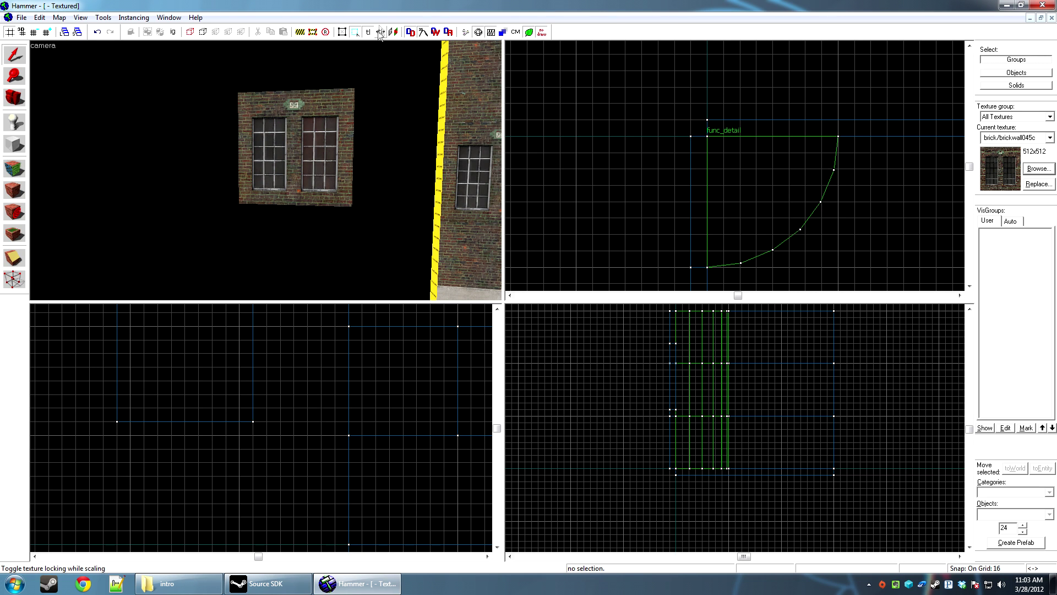
Turn on scale texture locking and move the window block 64 units back towards the left wall and 16 units higher
{"action": "left_click", "coordinate": [350, 119]}
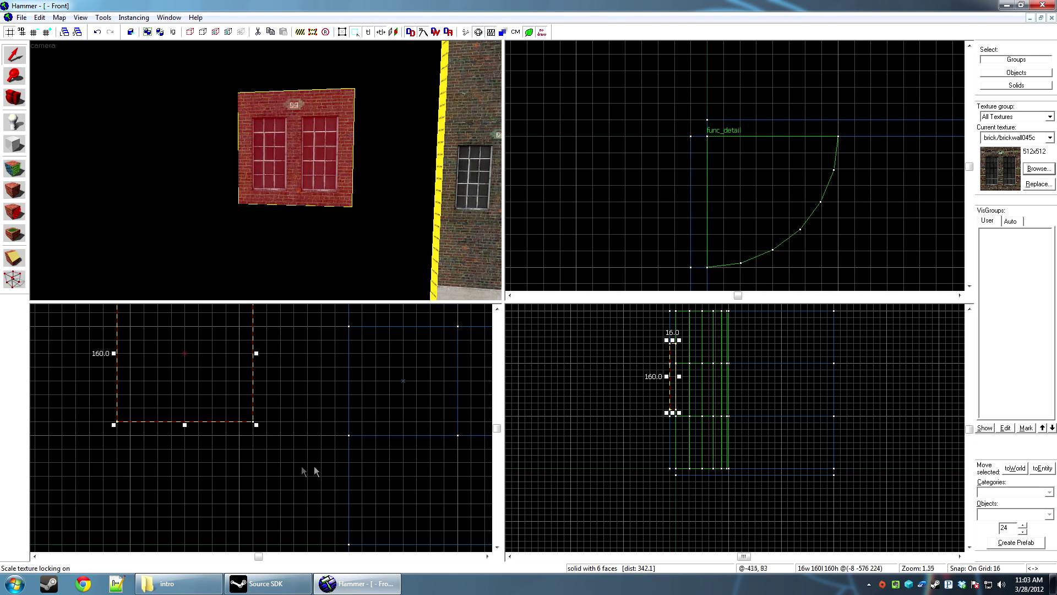
{"action": "scroll", "coordinate": [311, 467], "scroll_direction": "down", "scroll_amount": 1}
{"action": "left_click_drag", "start_coordinate": [246, 422], "coordinate": [237, 465]}
{"action": "mouse_move", "coordinate": [245, 451]}
{"action": "left_mouse_down"}
{"action": "mouse_move", "coordinate": [290, 387]}
{"action": "mouse_move", "coordinate": [267, 385]}
{"action": "mouse_move", "coordinate": [275, 437]}
{"action": "left_mouse_up"}
{"action": "mouse_move", "coordinate": [231, 411]}
{"action": "left_mouse_down"}
{"action": "mouse_move", "coordinate": [260, 422]}
{"action": "mouse_move", "coordinate": [232, 410]}
{"action": "left_mouse_up"}
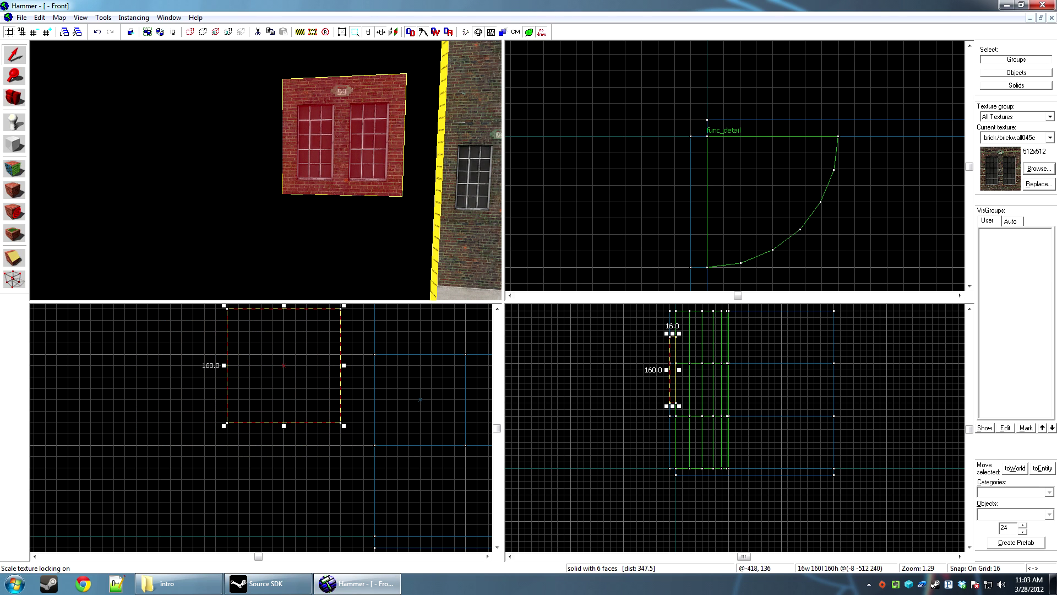
{"action": "middle_click_drag", "start_coordinate": [357, 380], "coordinate": [372, 451]}
Try stretching the window block outward to about 384 units wide with scale texture locking on, and undo the stretch
{"action": "left_click_drag", "start_coordinate": [239, 436], "coordinate": [84, 436]}
{"action": "key", "text": "Escape"}
{"action": "key", "text": "a"}
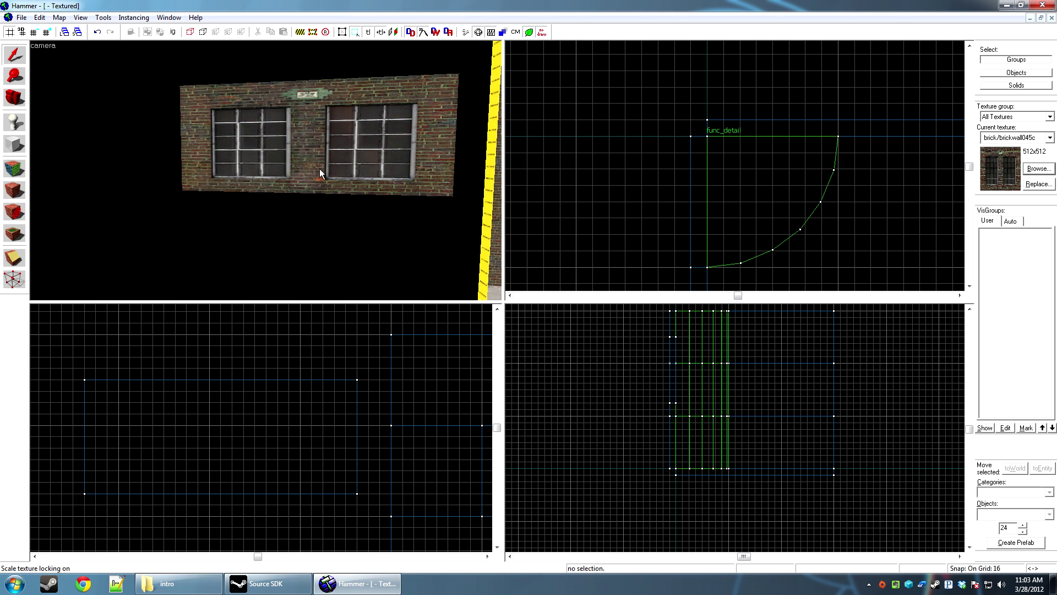
{"action": "left_click", "coordinate": [319, 127]}
{"action": "key", "text": "ctrl+z"}
{"action": "key", "text": "ctrl+z"}
{"action": "key", "text": "ctrl+z"}
Try stretching the window block outward to 368 units wide with scale texture locking off, and restore its 160-unit width
{"action": "left_click", "coordinate": [385, 33]}
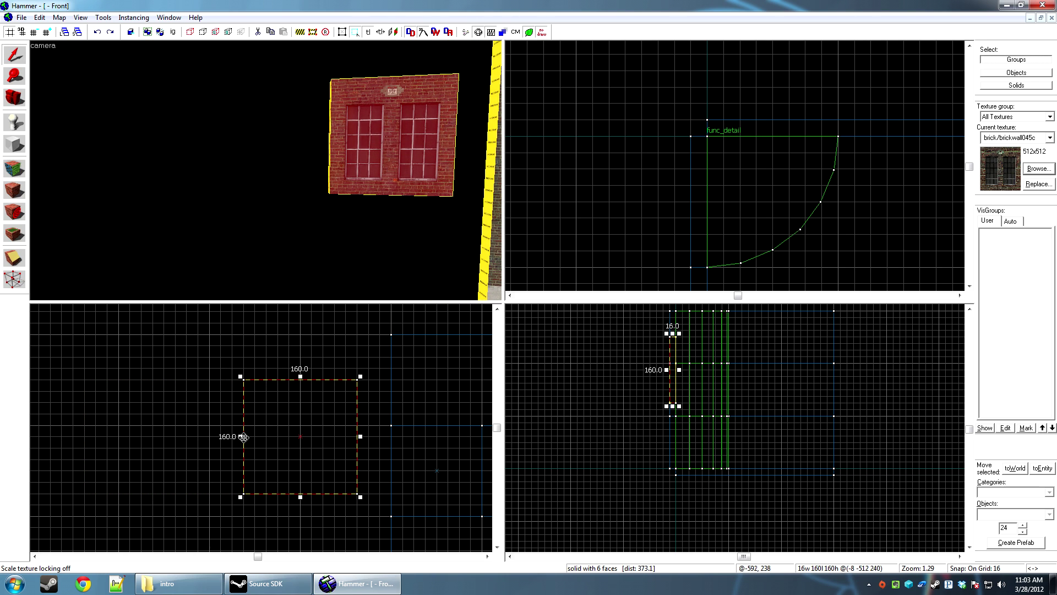
{"action": "left_click_drag", "start_coordinate": [243, 437], "coordinate": [93, 437]}
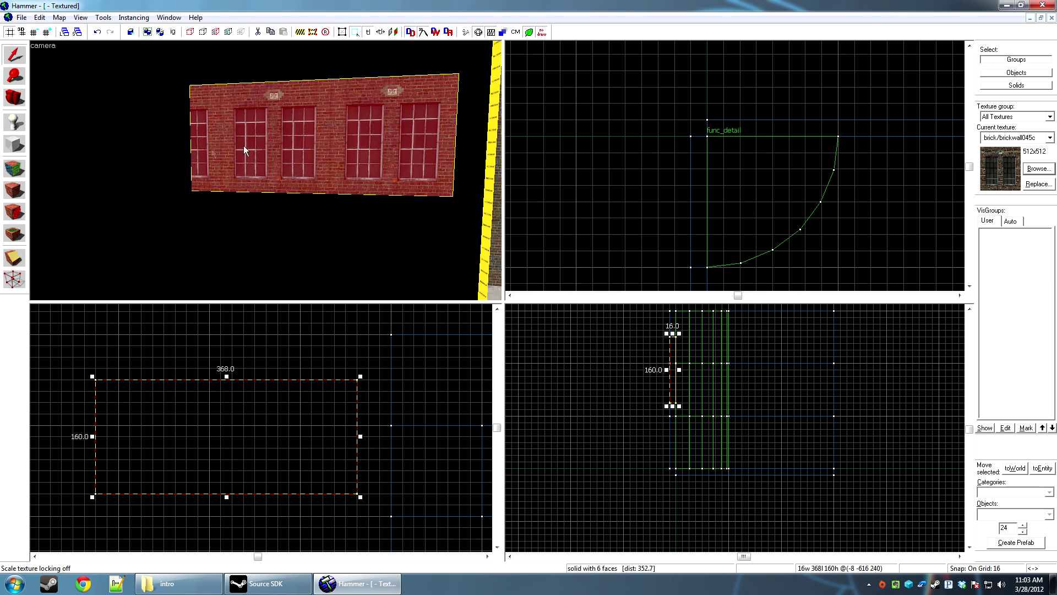
{"action": "left_click_drag", "start_coordinate": [93, 437], "coordinate": [238, 428]}
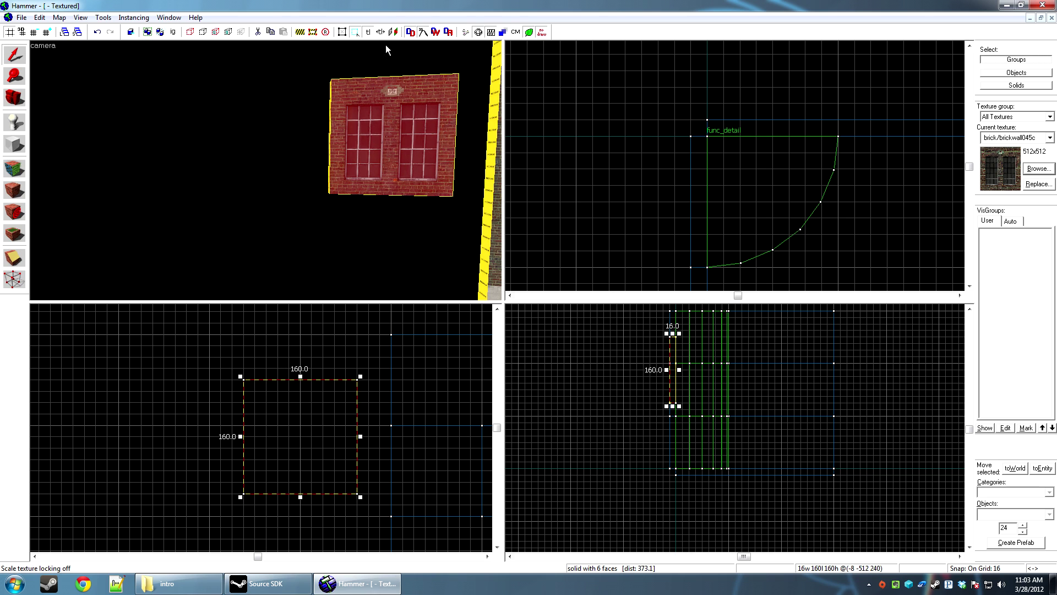
With scale texture locking on, enlarge the window block outward and downward to 320 units wide and 336 units high
{"action": "scroll", "coordinate": [330, 402], "scroll_direction": "down", "scroll_amount": 5}
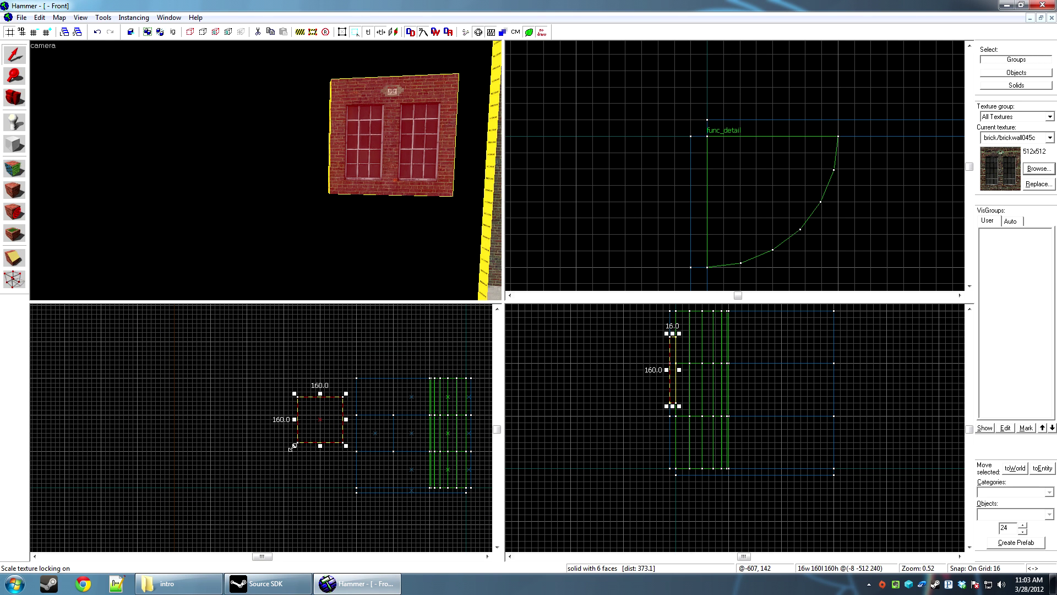
{"action": "left_click_drag", "start_coordinate": [292, 448], "coordinate": [248, 496]}
{"action": "left_click", "coordinate": [182, 213]}
{"action": "scroll", "coordinate": [221, 226], "scroll_direction": "down", "scroll_amount": 3}
{"action": "left_click", "coordinate": [340, 265]}
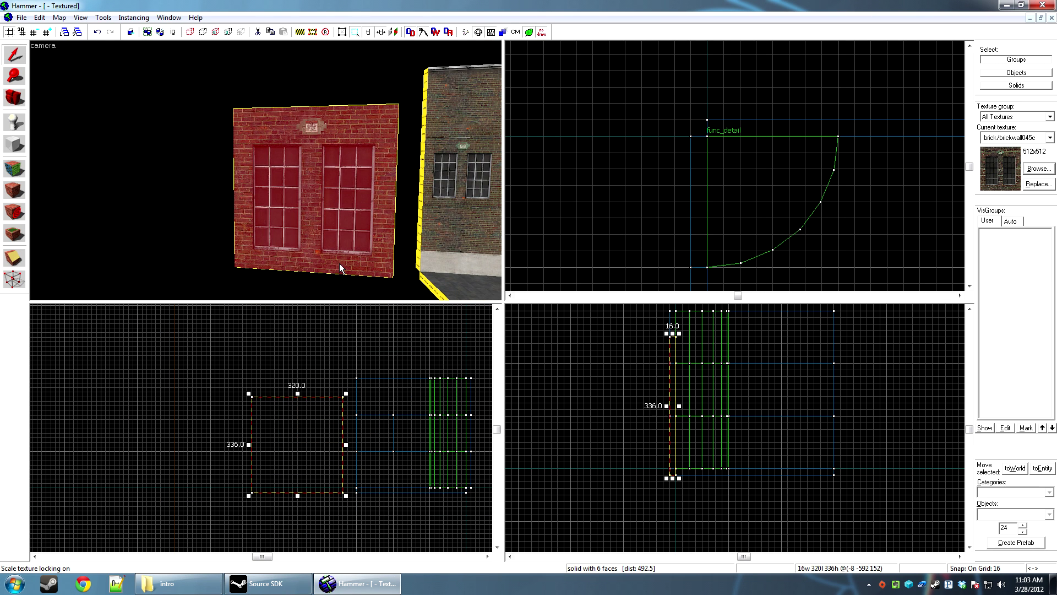
Shrink the window block to 96 by 96 units towards its upper outer corner, and enlarge it inward and upward to about 224 by 224
{"action": "left_click_drag", "start_coordinate": [345, 497], "coordinate": [282, 422]}
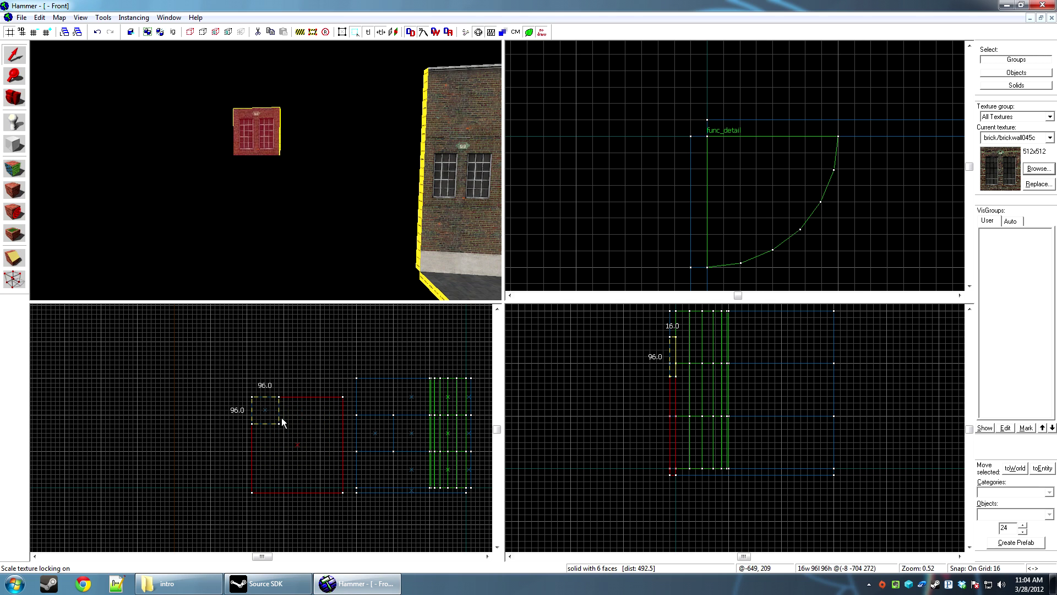
{"action": "left_click", "coordinate": [342, 184]}
{"action": "scroll", "coordinate": [342, 184], "scroll_direction": "up", "scroll_amount": 3}
{"action": "left_click", "coordinate": [278, 136]}
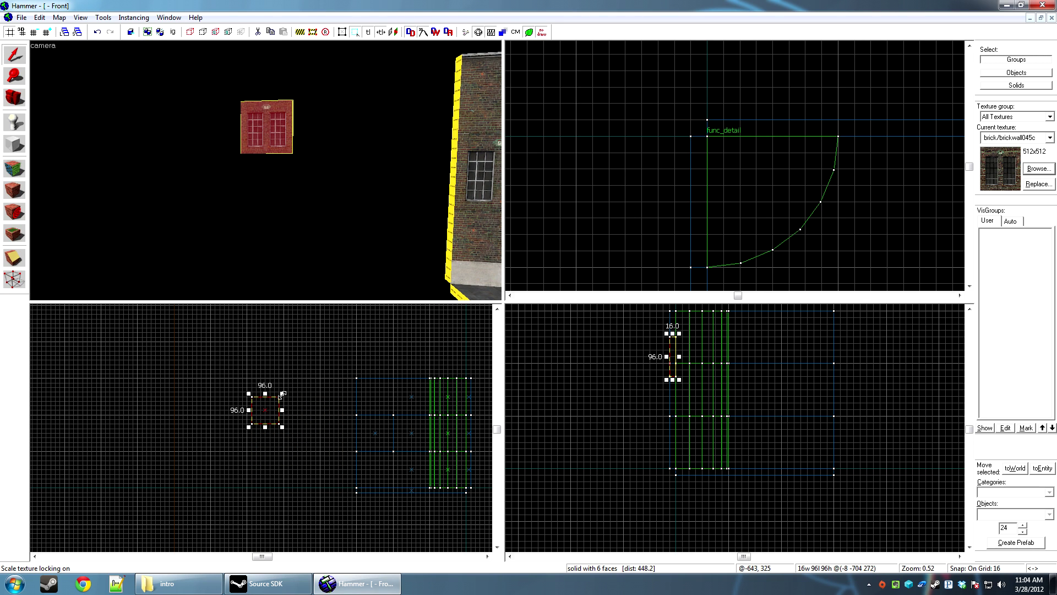
{"action": "left_click_drag", "start_coordinate": [282, 395], "coordinate": [316, 360]}
{"action": "left_click", "coordinate": [328, 196]}
Examine the textured corner and the separate window block from several distances and angles in the 3D view
{"action": "scroll", "coordinate": [266, 170], "scroll_direction": "down", "scroll_amount": 4}
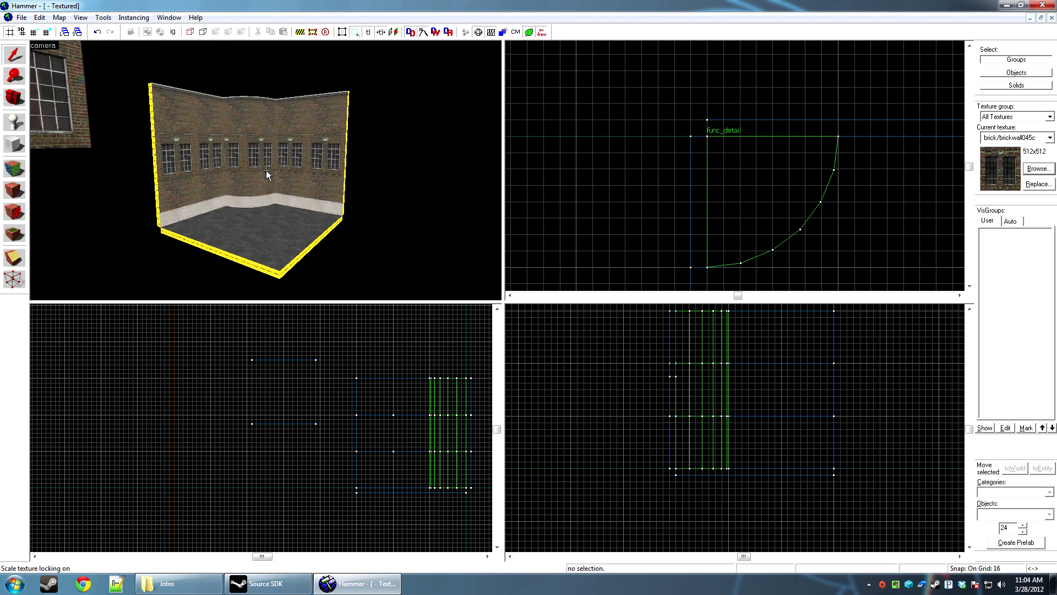
{"action": "scroll", "coordinate": [266, 170], "scroll_direction": "down", "scroll_amount": 3}
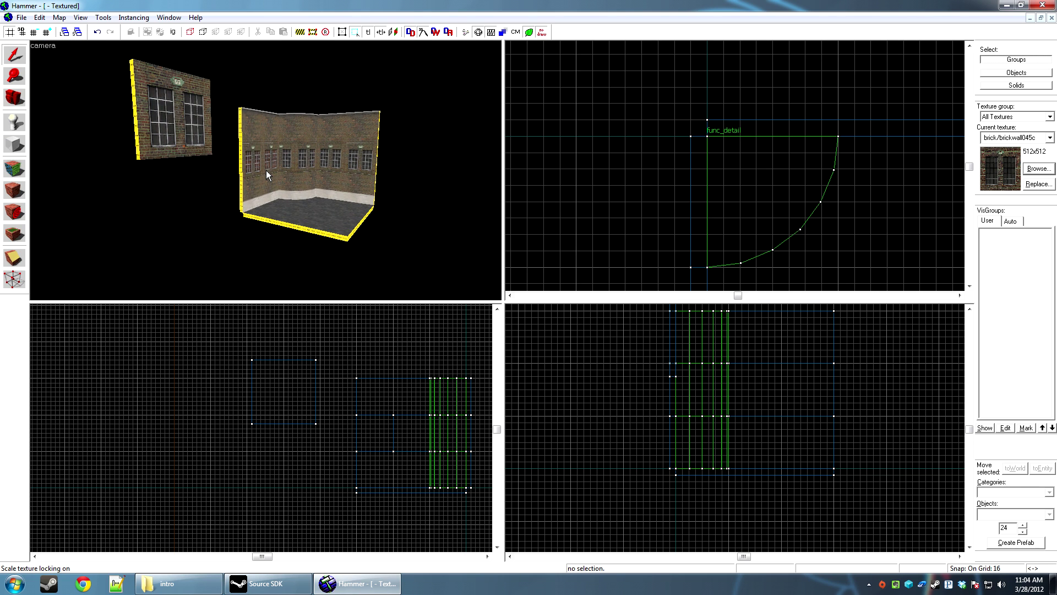
{"action": "scroll", "coordinate": [265, 170], "scroll_direction": "up", "scroll_amount": 3}
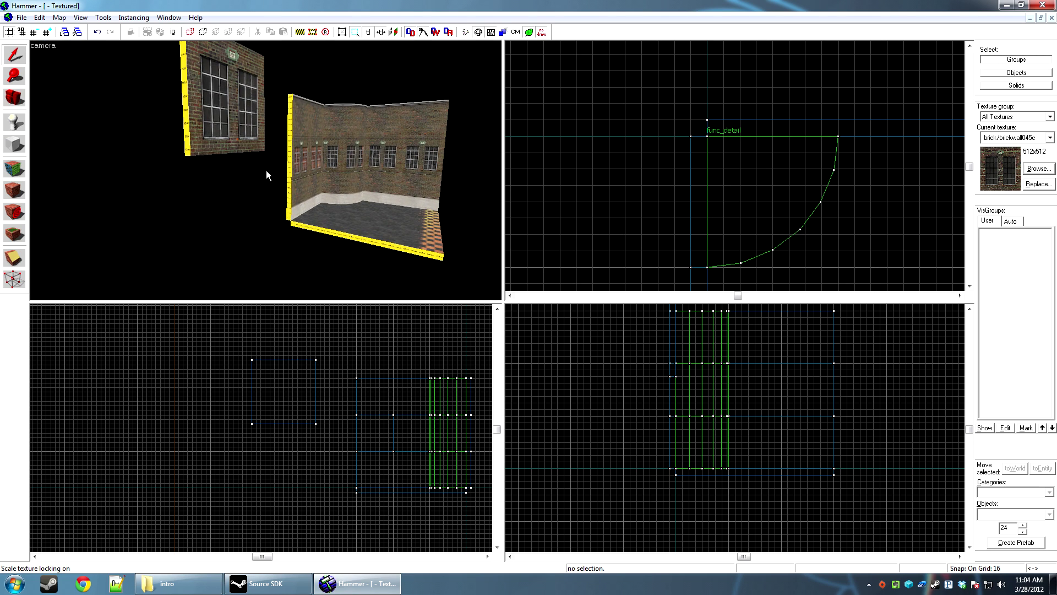
{"action": "scroll", "coordinate": [266, 170], "scroll_direction": "up", "scroll_amount": 2}
{"action": "scroll", "coordinate": [266, 170], "scroll_direction": "up", "scroll_amount": 4}
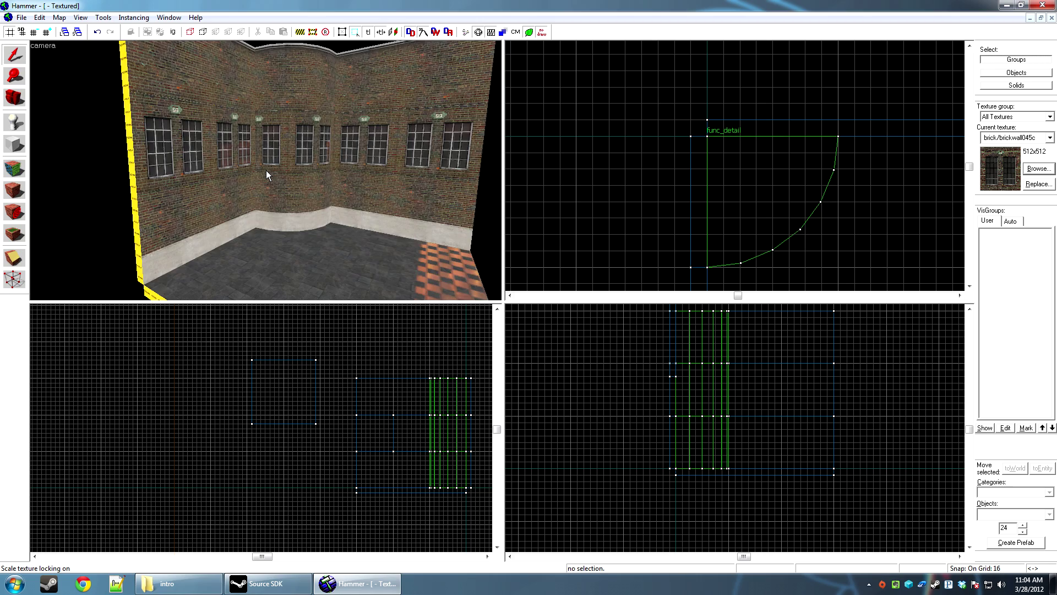
{"action": "scroll", "coordinate": [266, 170], "scroll_direction": "up", "scroll_amount": 2}
{"action": "scroll", "coordinate": [266, 170], "scroll_direction": "down", "scroll_amount": 6}
{"action": "key", "text": "a"}
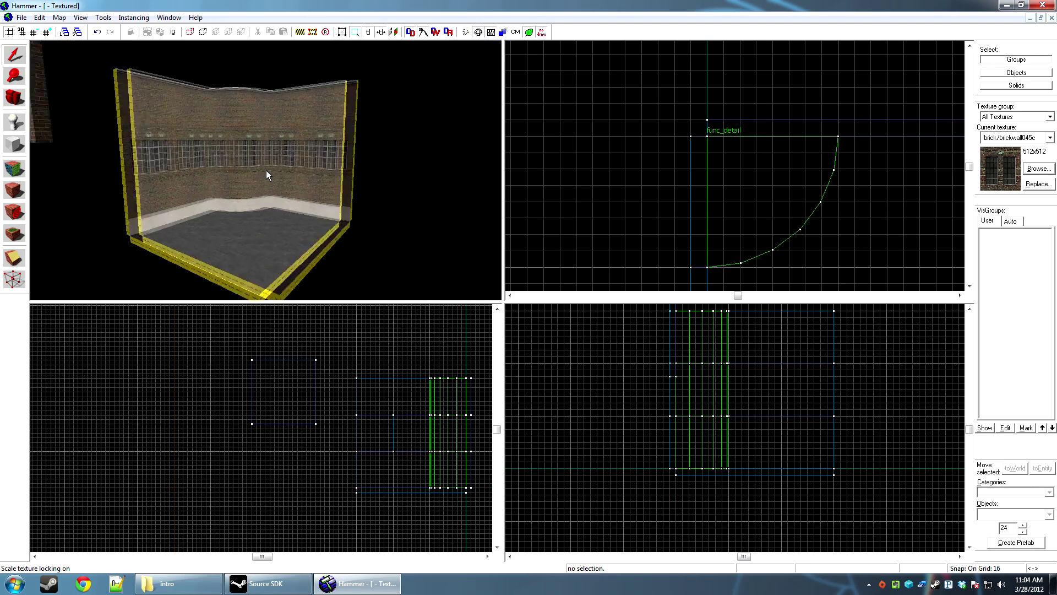
{"action": "key", "text": "w"}
{"action": "key", "text": "d"}
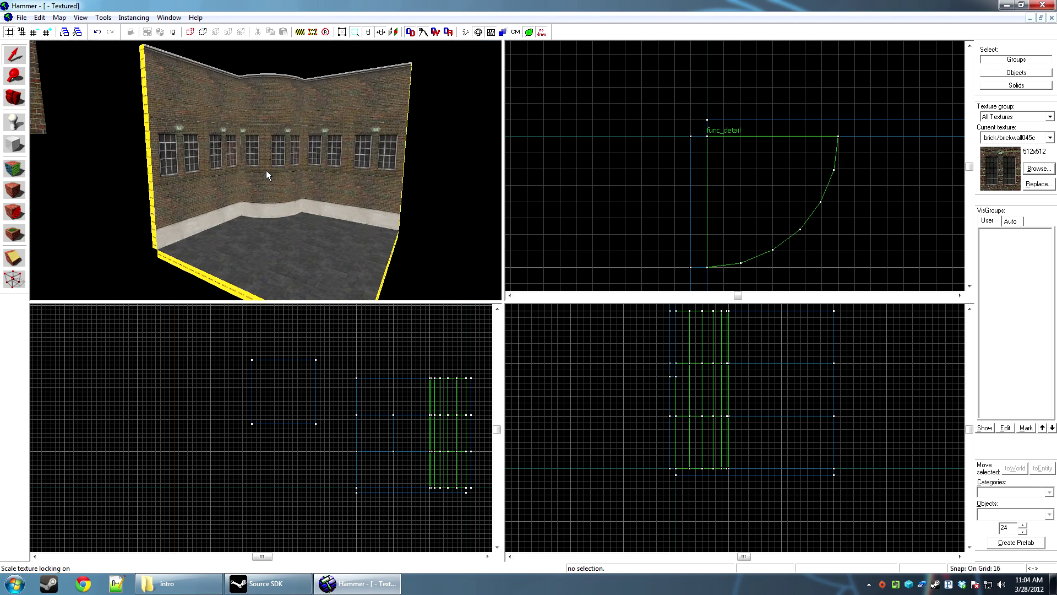
{"action": "key", "text": "d"}
{"action": "key", "text": "w"}
{"action": "key", "text": "d"}
{"action": "key", "text": "z"}
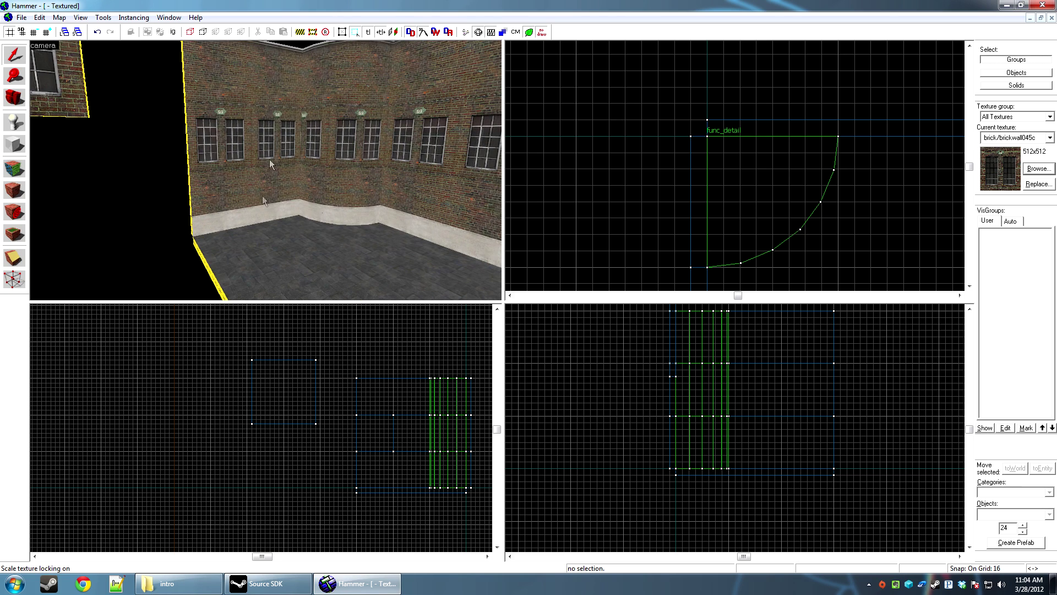
Inspect the individual wall and column sections one at a time, ending with the right wall's lower section
{"action": "left_click", "coordinate": [268, 150]}
{"action": "left_click", "coordinate": [256, 71]}
{"action": "left_click", "coordinate": [348, 136]}
{"action": "left_click", "coordinate": [433, 204]}
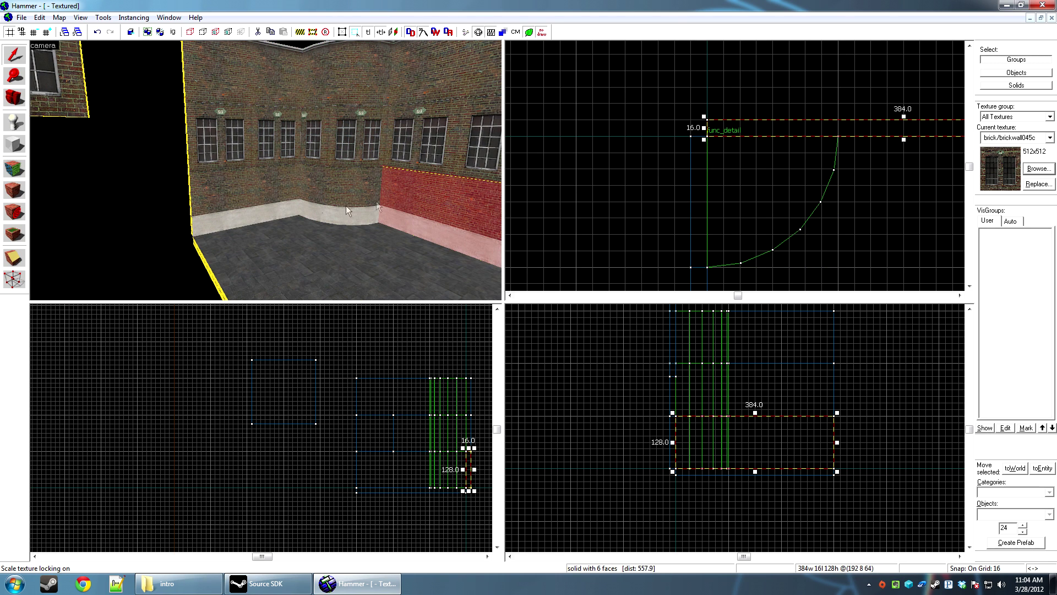
Check the textures on the left wall's upper and lower faces and the column's middle and top faces, and close face editing
{"action": "key", "text": "shift+a"}
{"action": "left_click", "coordinate": [256, 71]}
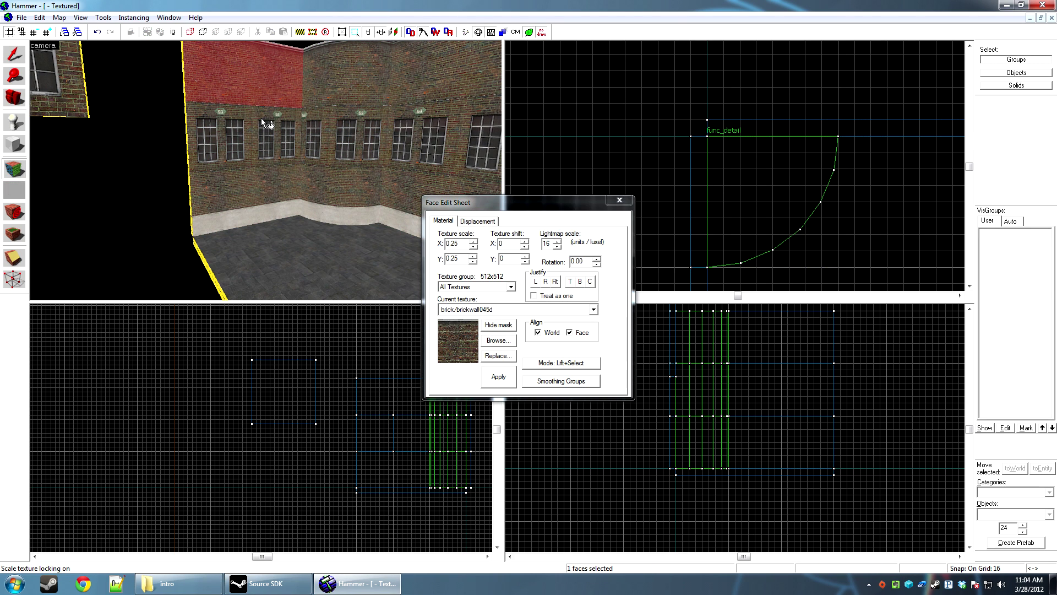
{"action": "left_click", "coordinate": [278, 200]}
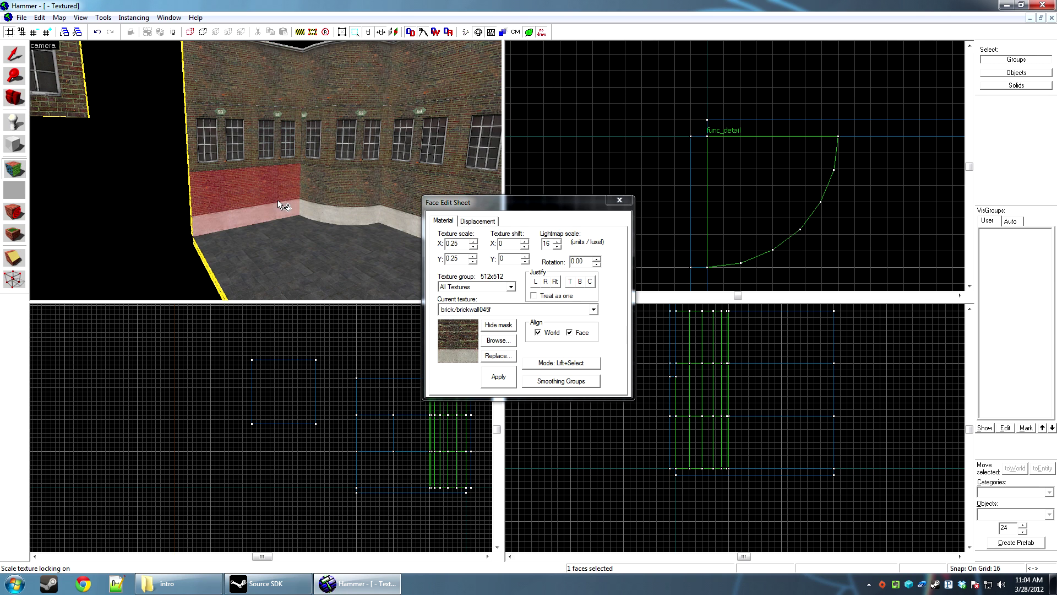
{"action": "left_click", "coordinate": [355, 140]}
{"action": "left_click", "coordinate": [356, 82]}
{"action": "key", "text": "shift+s"}
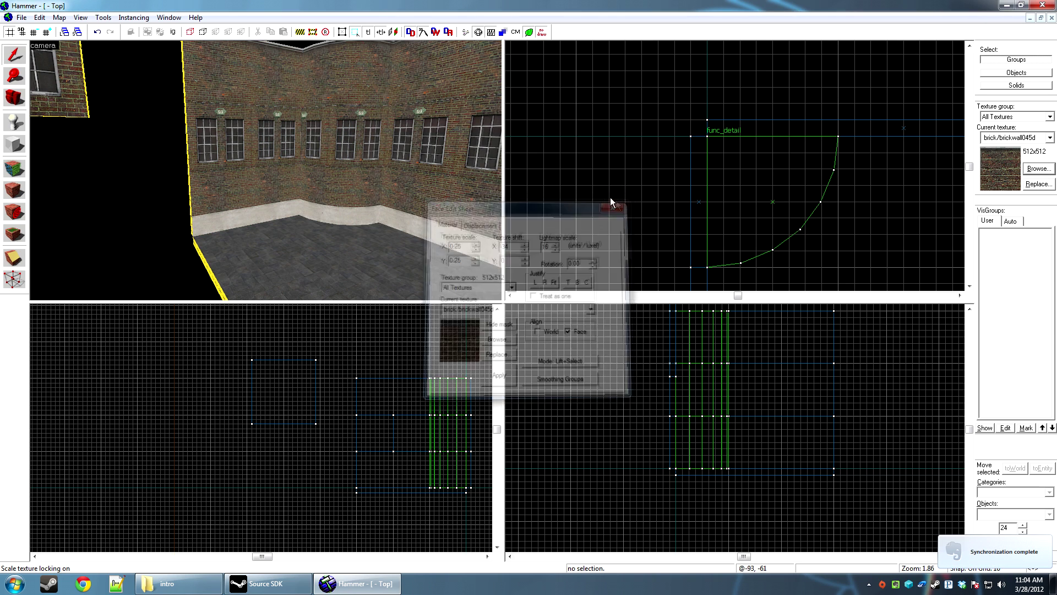